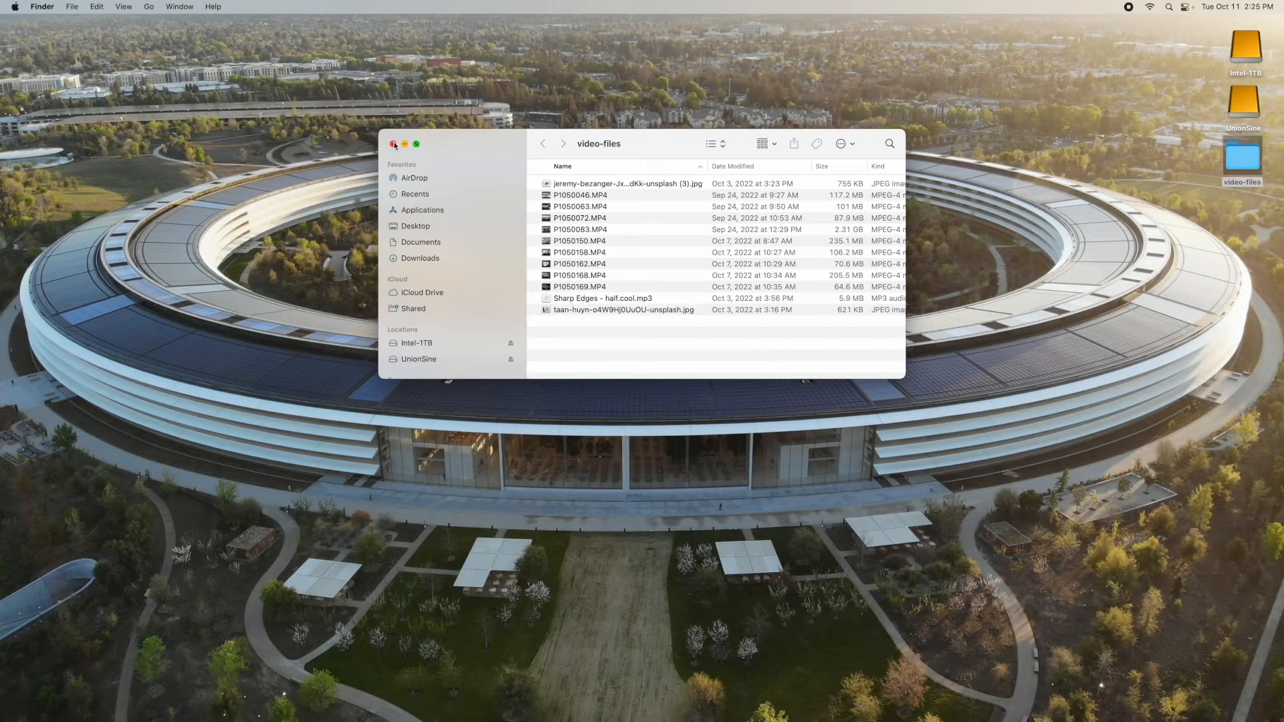
Move the video-files folder window aside, switch to iMovie and create a new movie project
drag(454, 146, 915, 253)
mouse_move(521, 720)
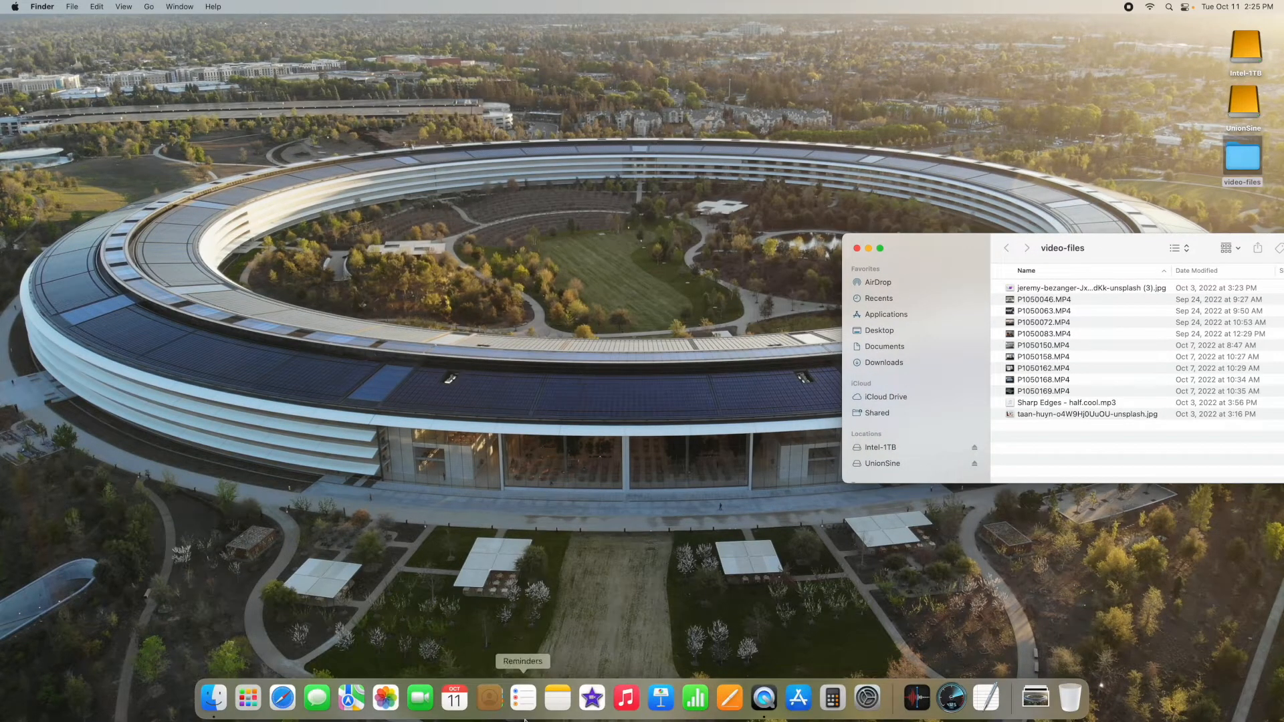
click(592, 699)
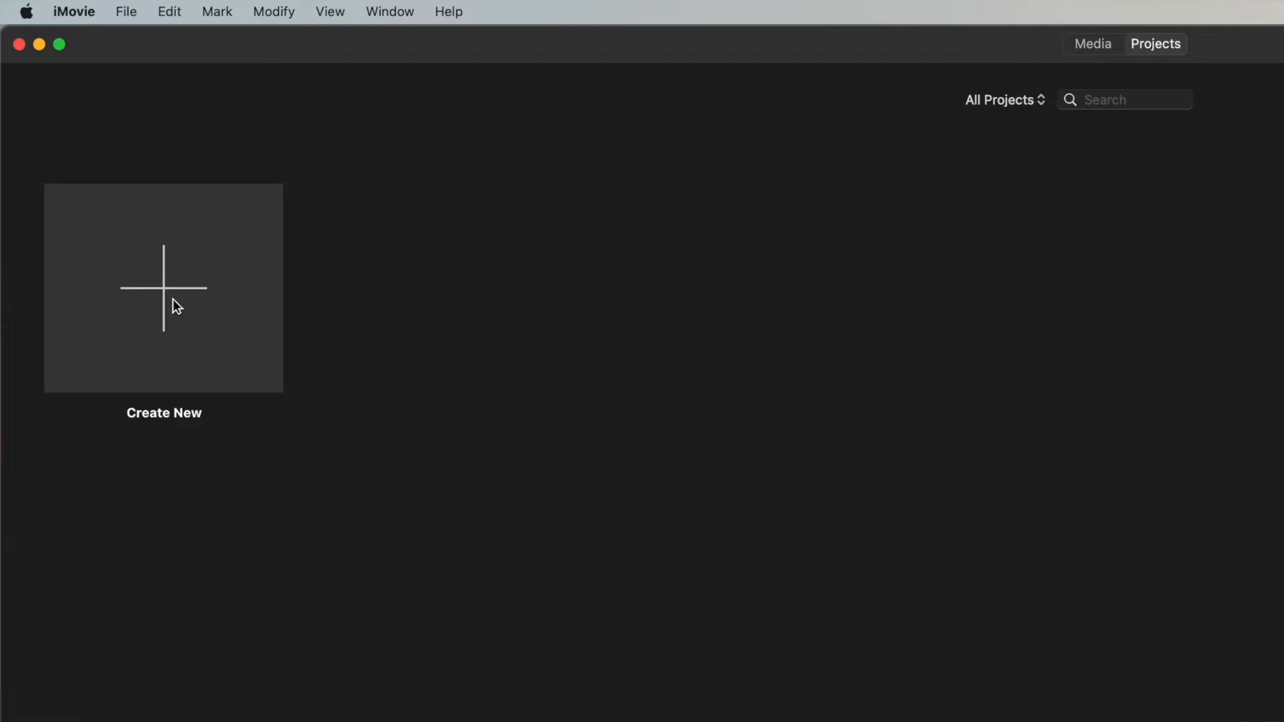
click(127, 12)
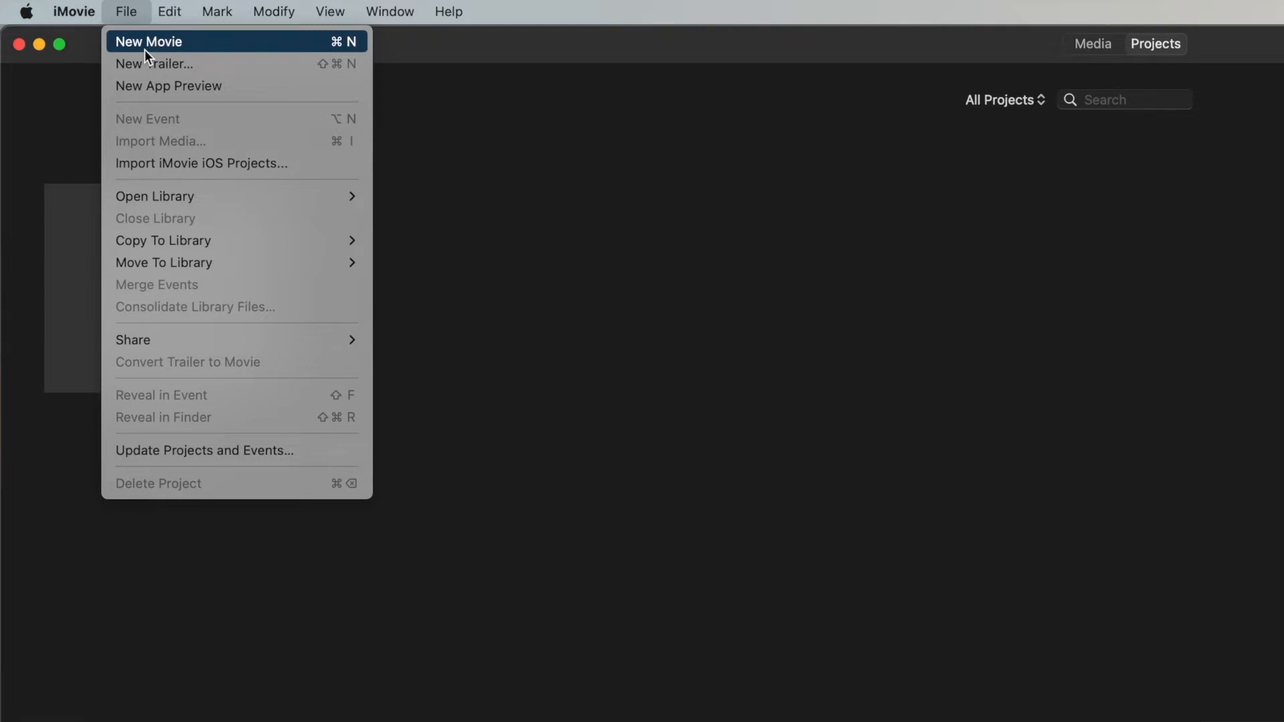
click(588, 154)
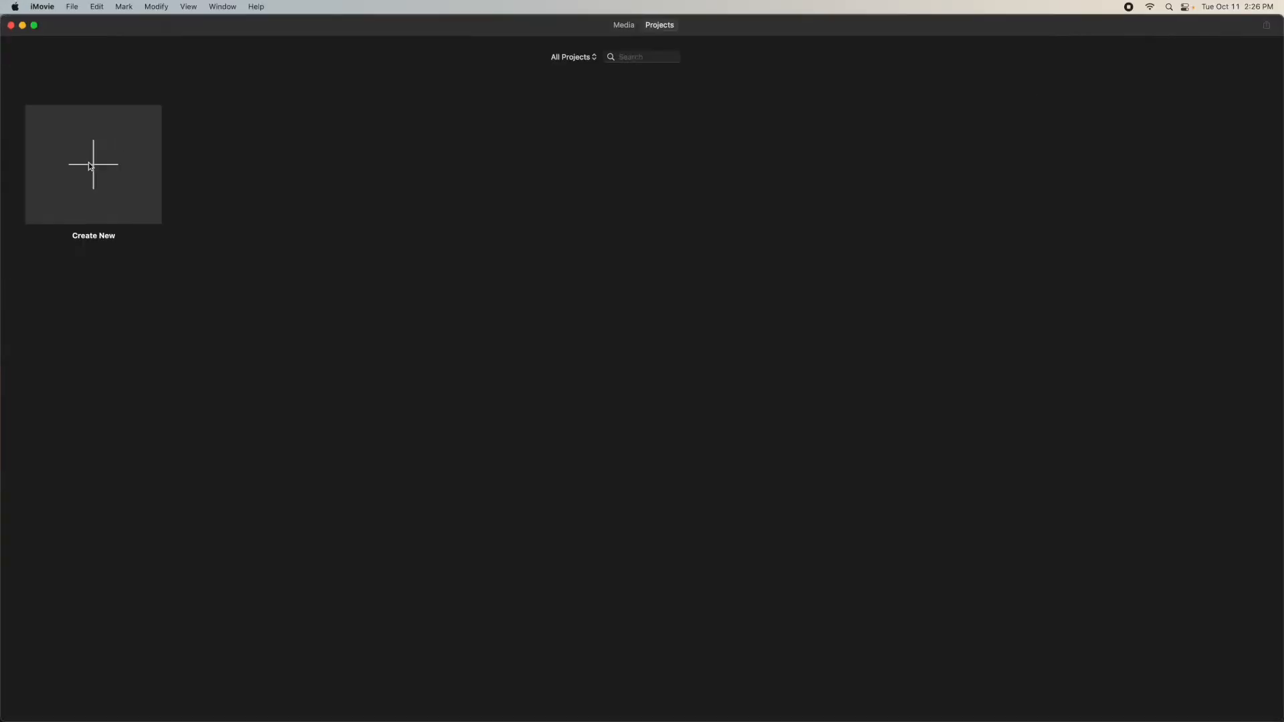
click(91, 167)
click(73, 224)
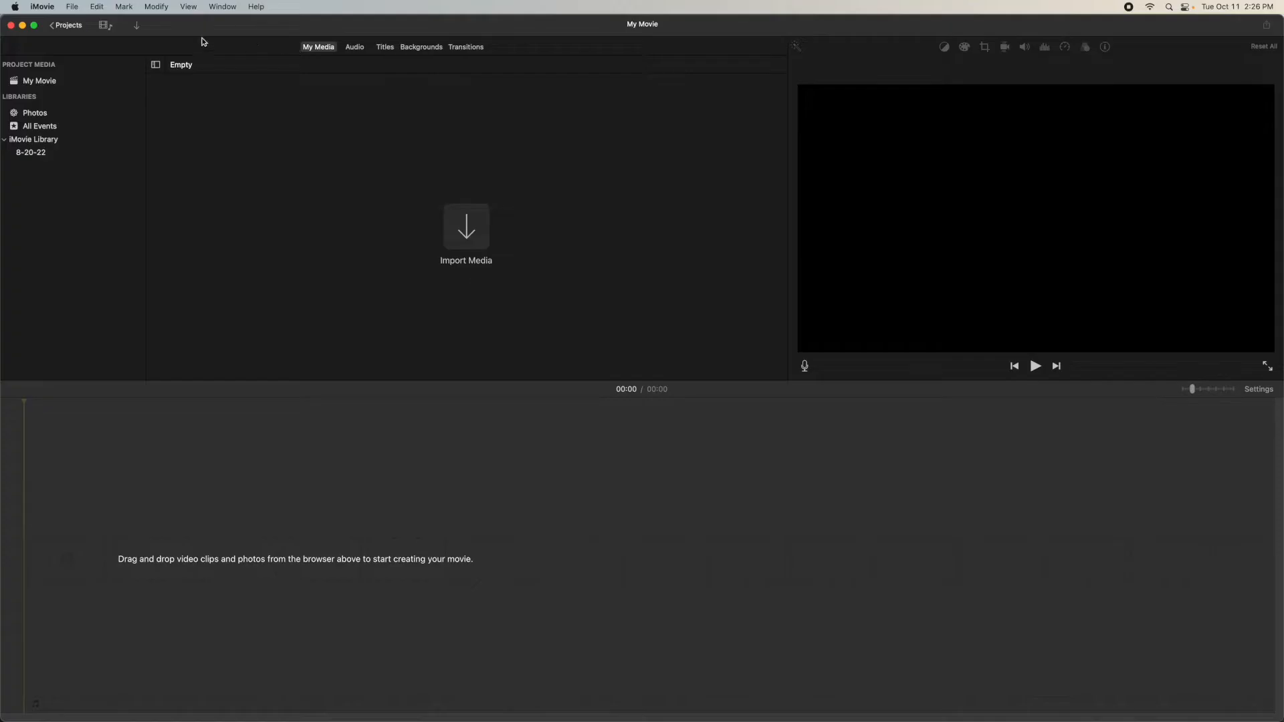
Import all the video, photo and music files from the video-files folder into the My Movie project media
click(41, 83)
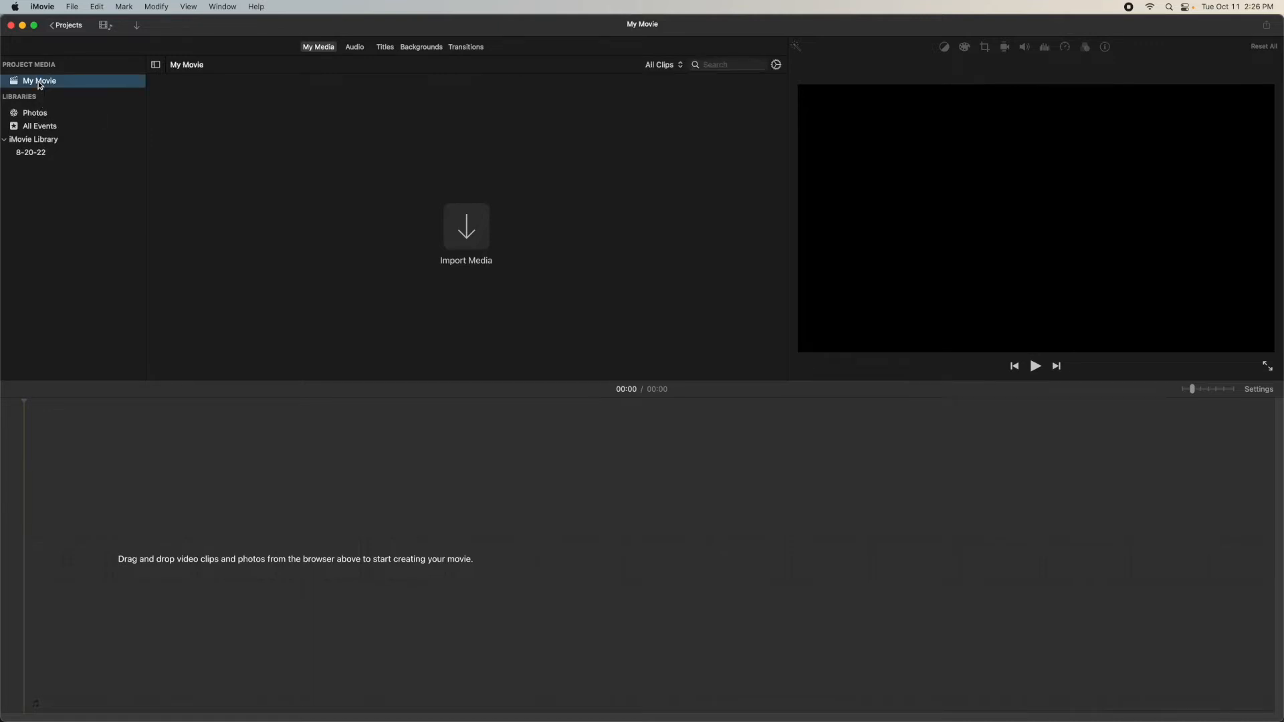
drag(848, 38, 650, 39)
click(1110, 248)
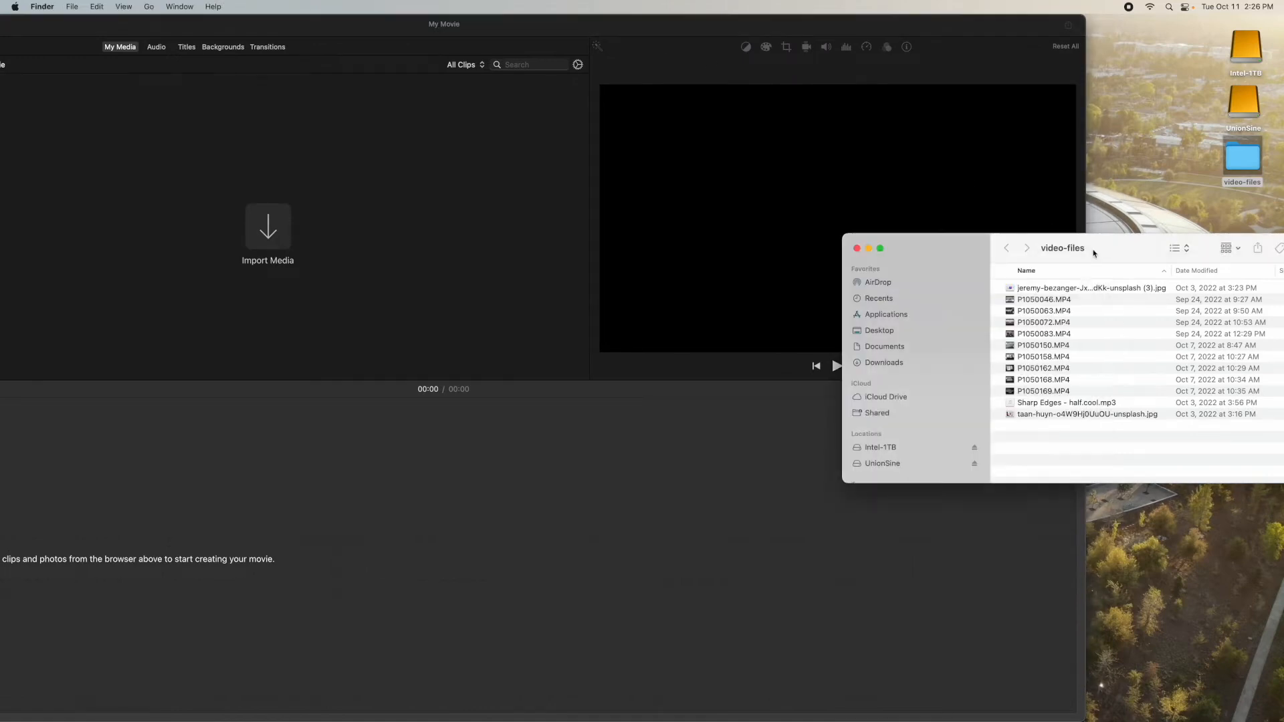
click(1061, 290)
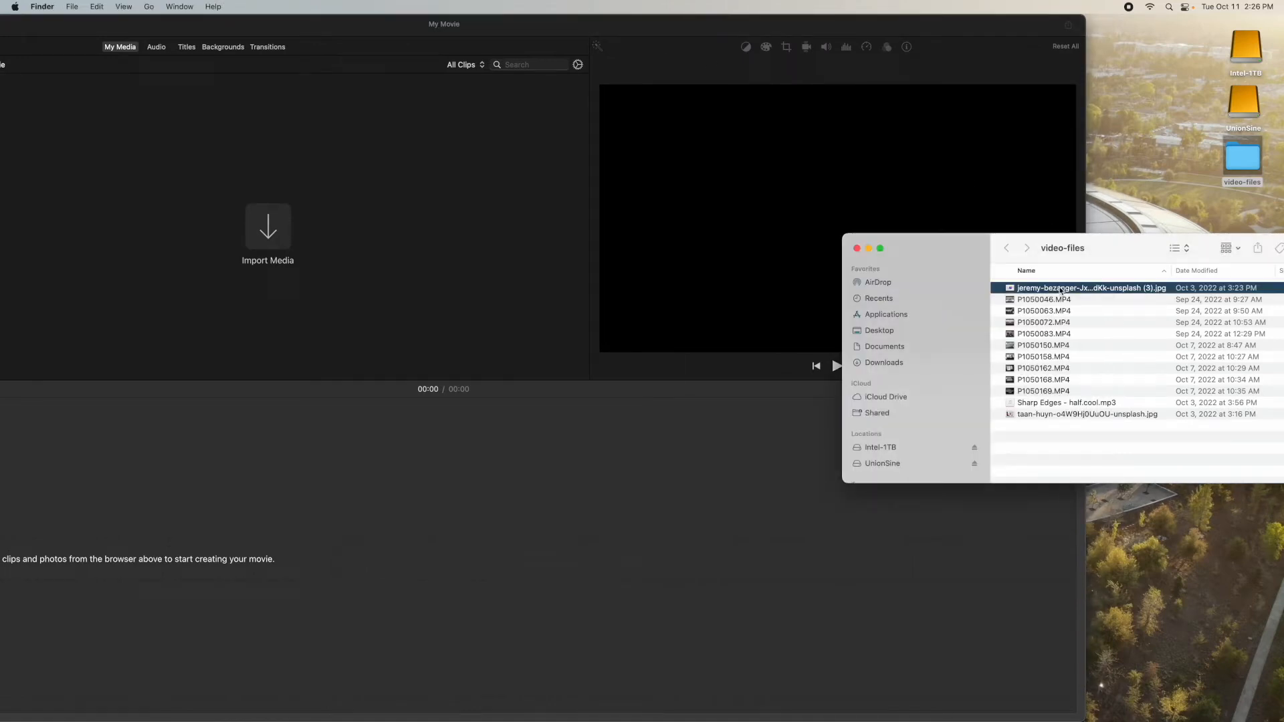
shift+click(1046, 416)
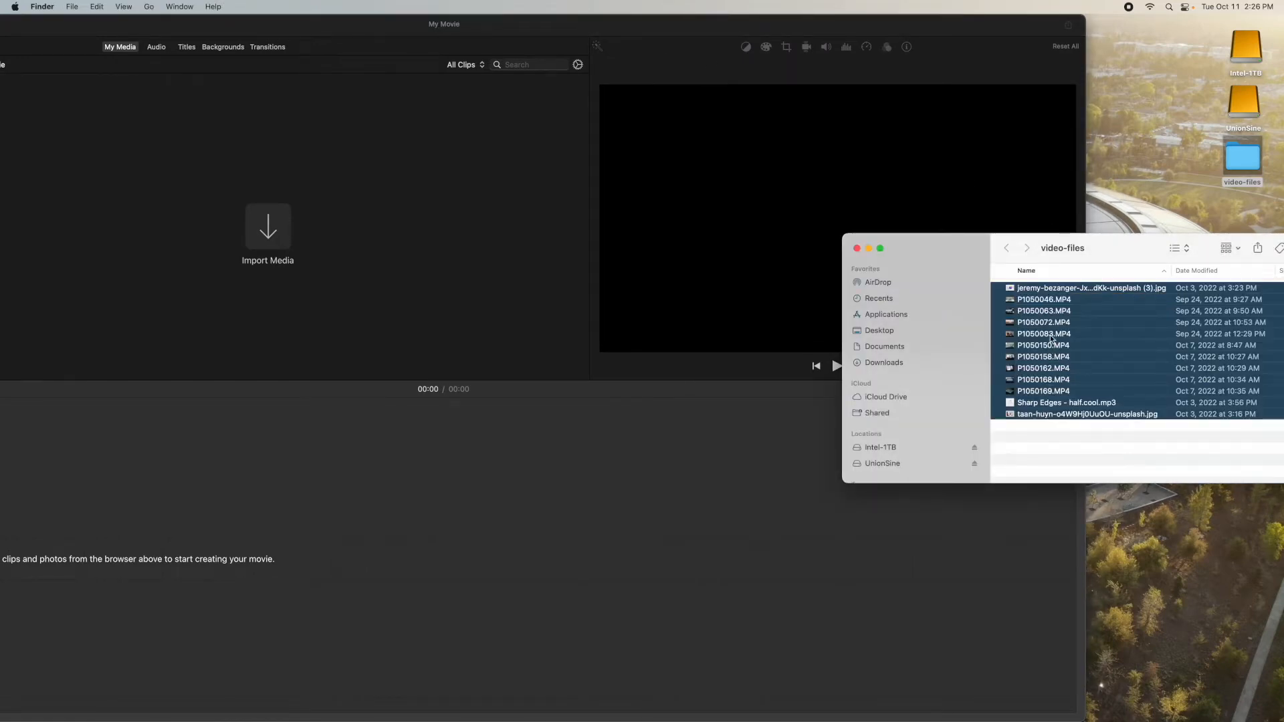
drag(1050, 339, 360, 210)
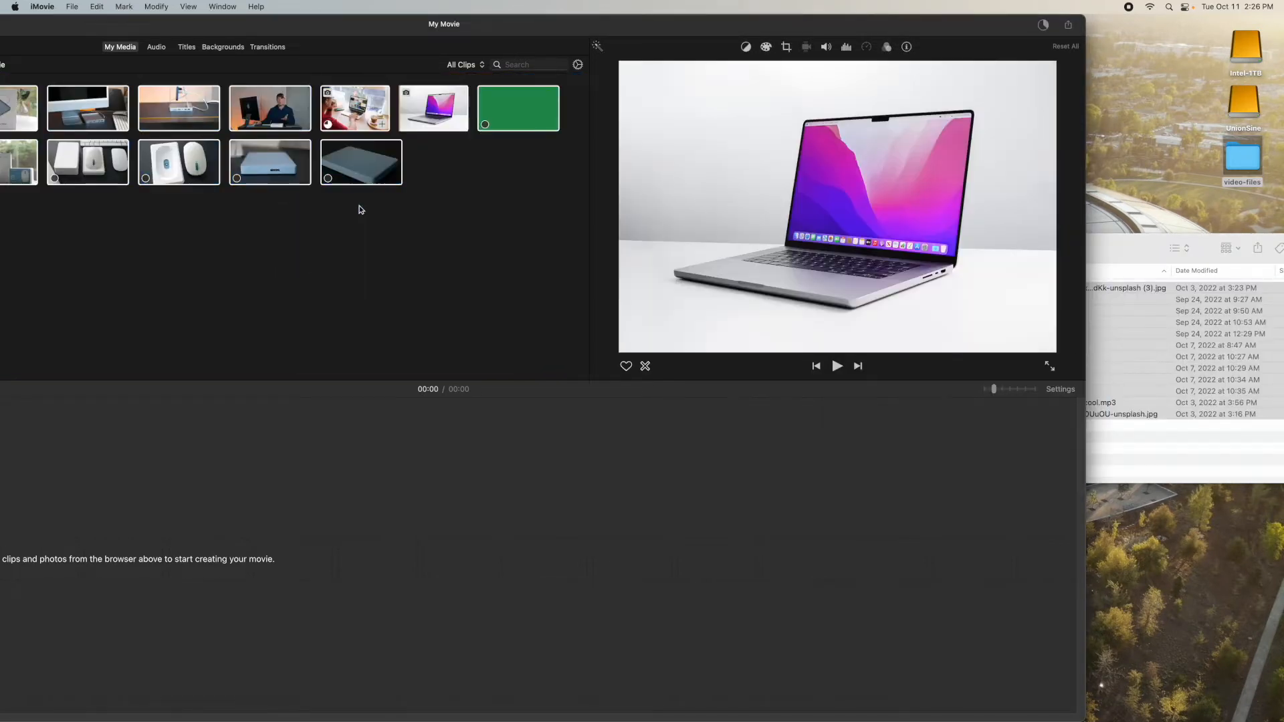
double_click(400, 32)
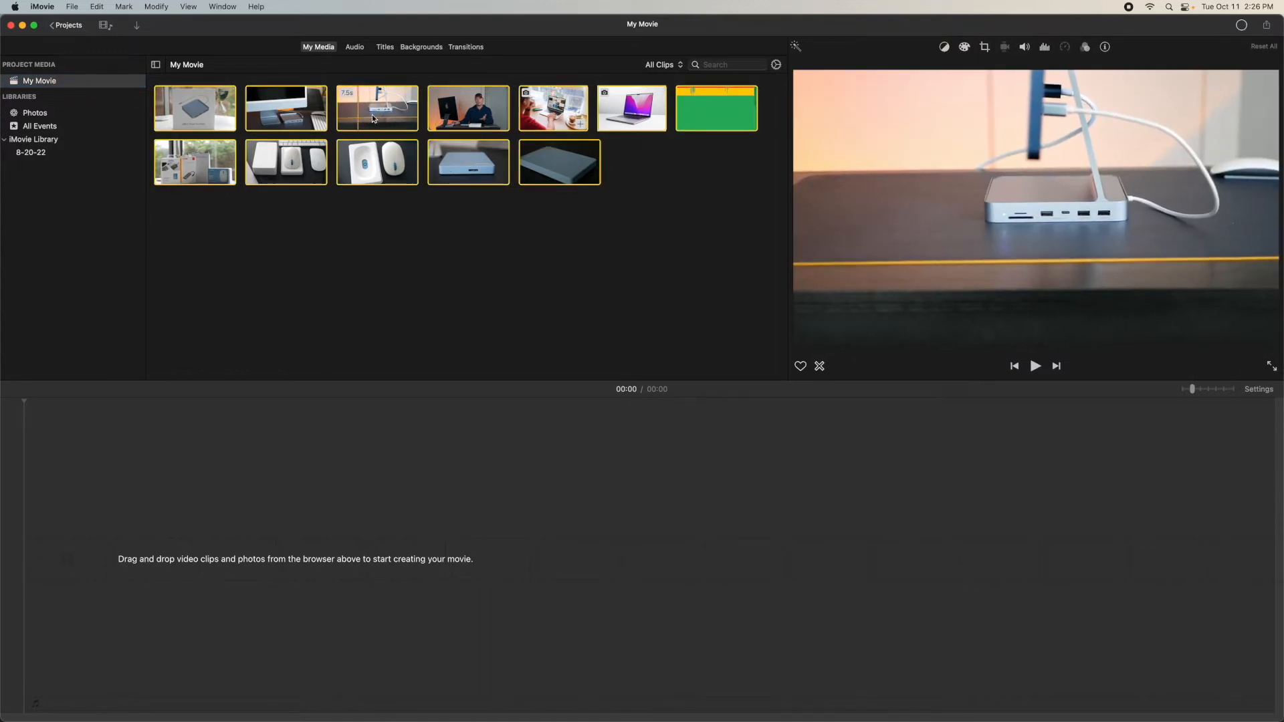
Add the 3.2-minute clip of the man at the desk to the start of the empty timeline
click(507, 247)
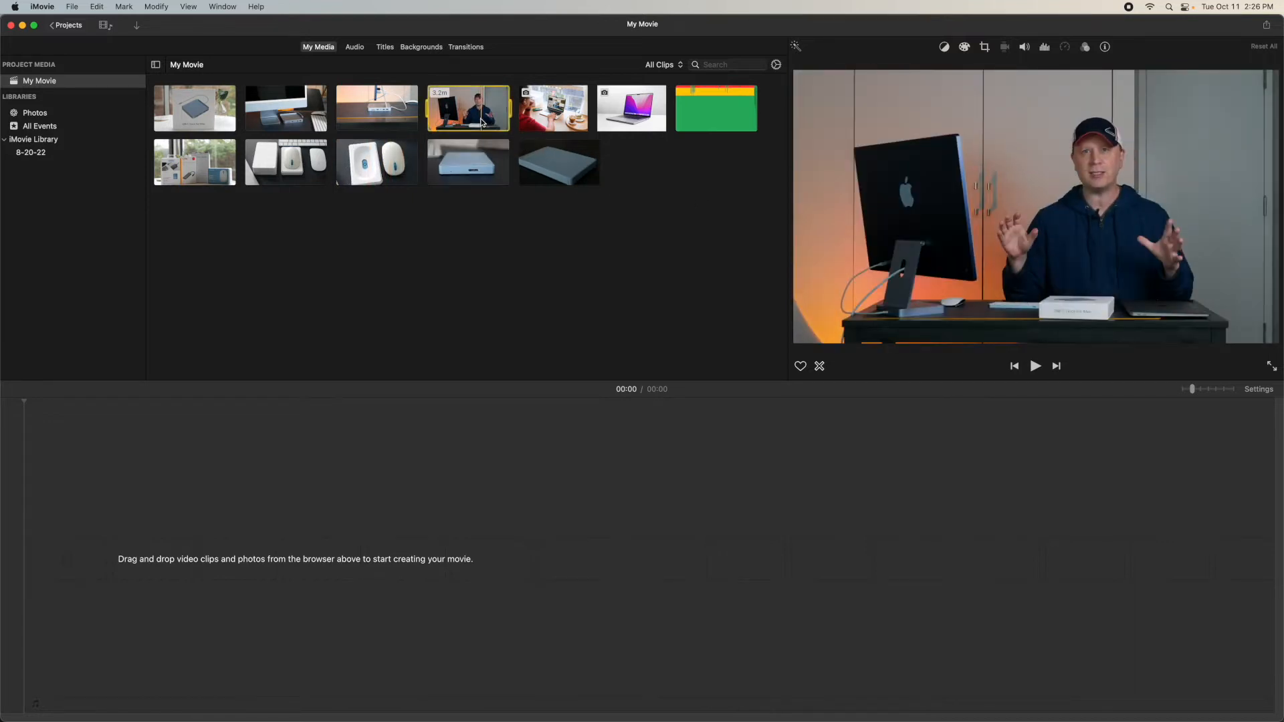
click(455, 119)
drag(454, 119, 439, 158)
drag(247, 358, 71, 575)
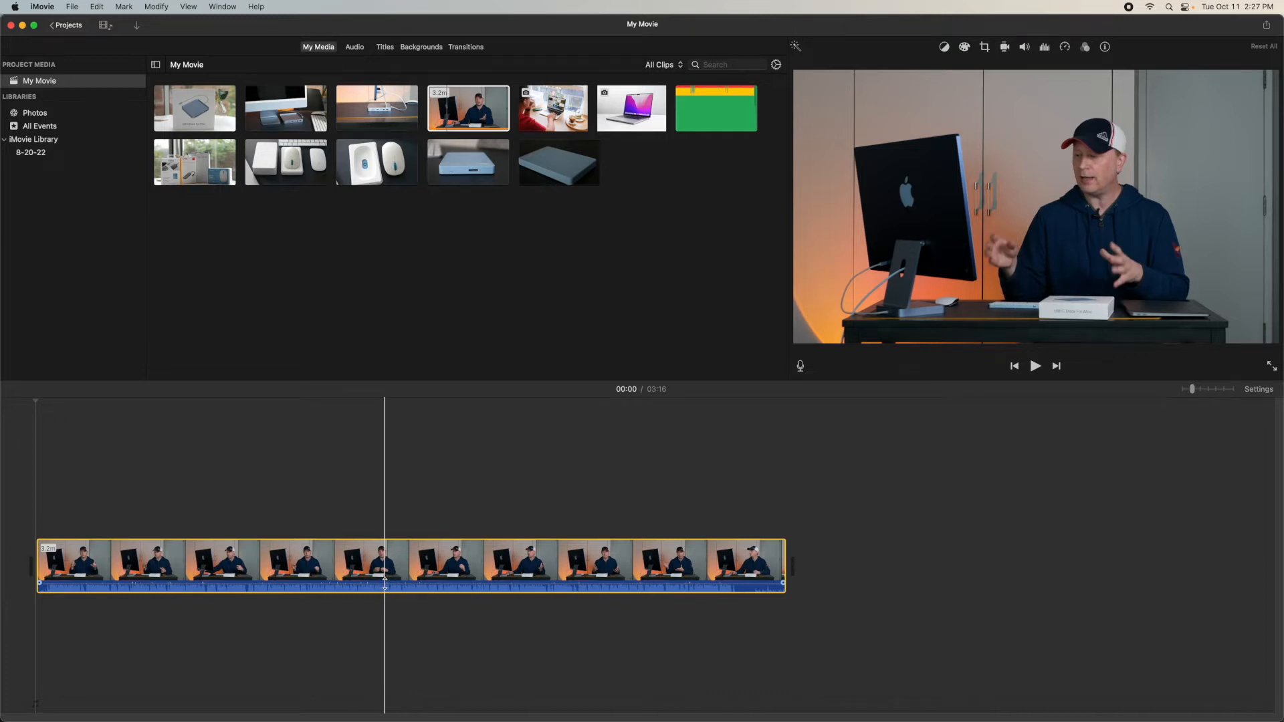
Trim about 15 seconds off the end and about 15 seconds off the start of the timeline clip
click(290, 506)
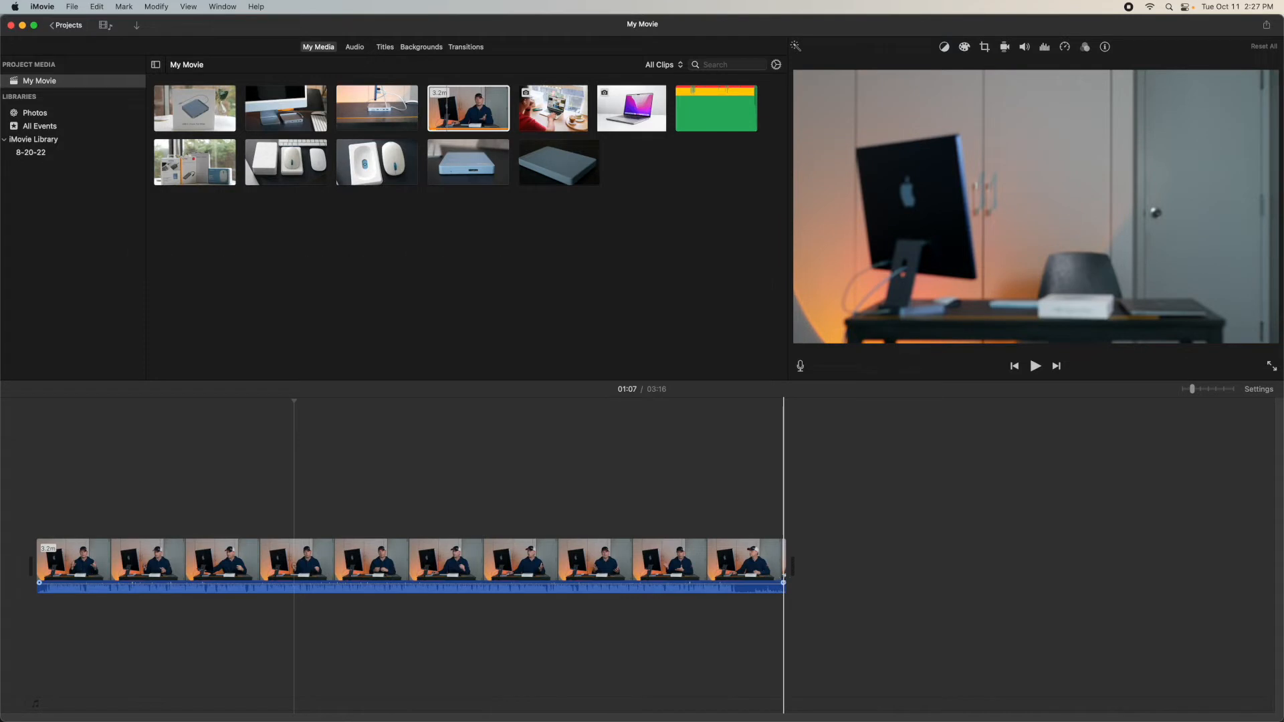
drag(784, 580, 729, 579)
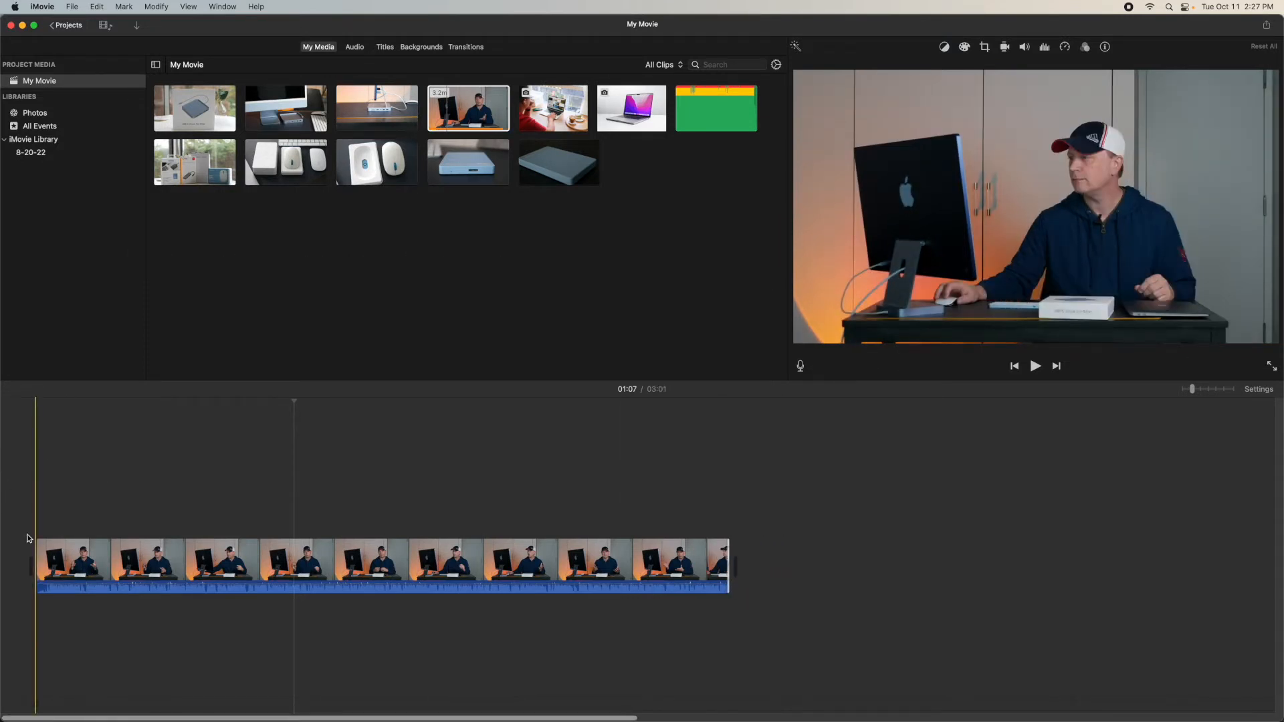
drag(32, 553, 92, 558)
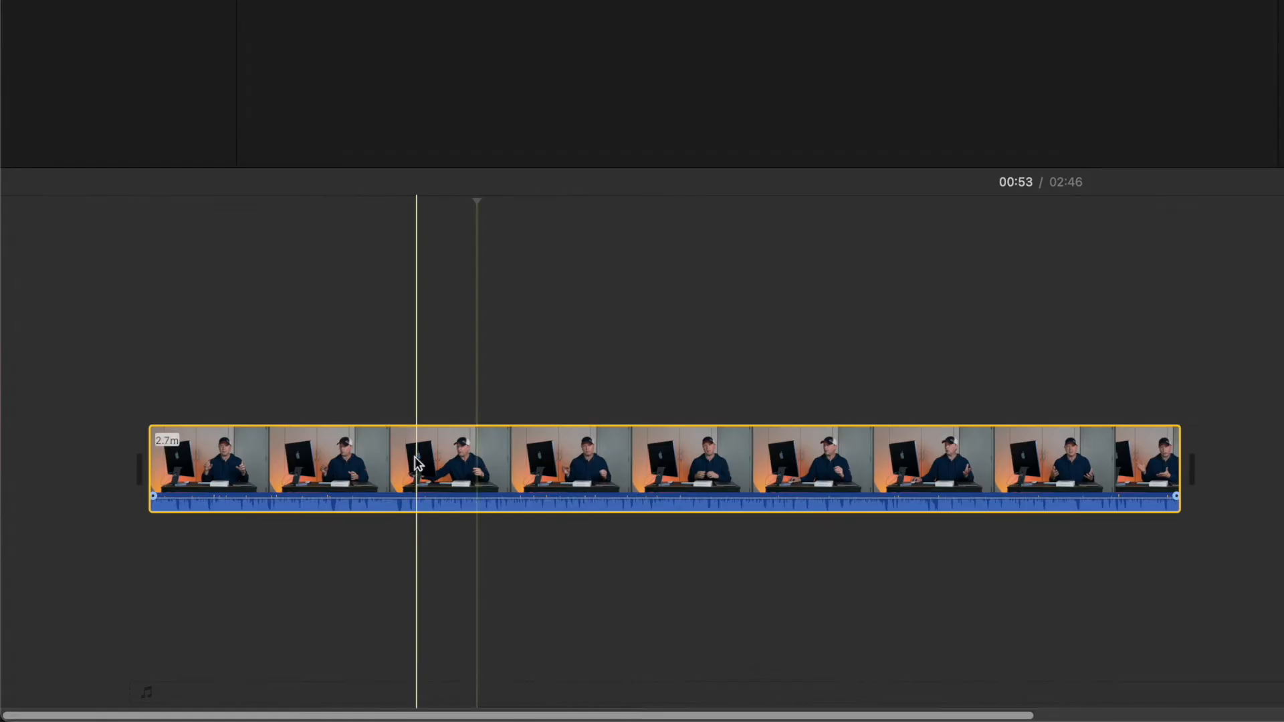
Split the timeline clip at 00:37 and again at 01:09
click(384, 346)
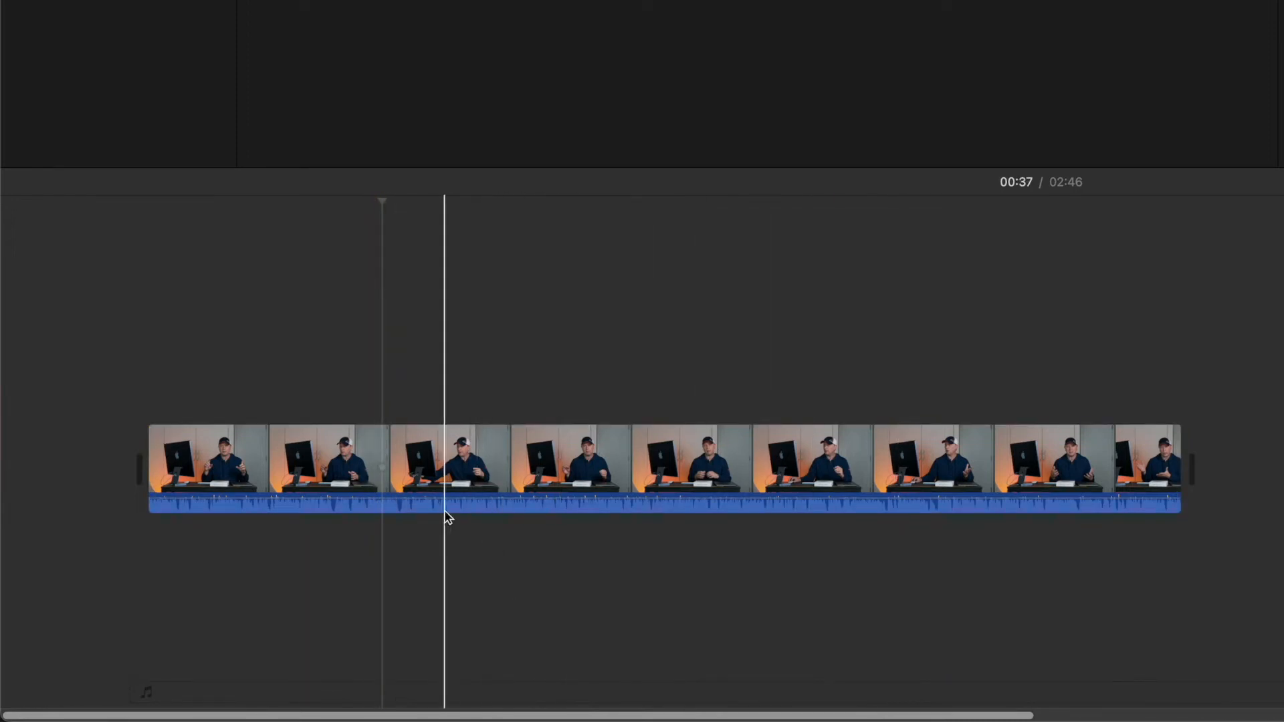
right_click(384, 475)
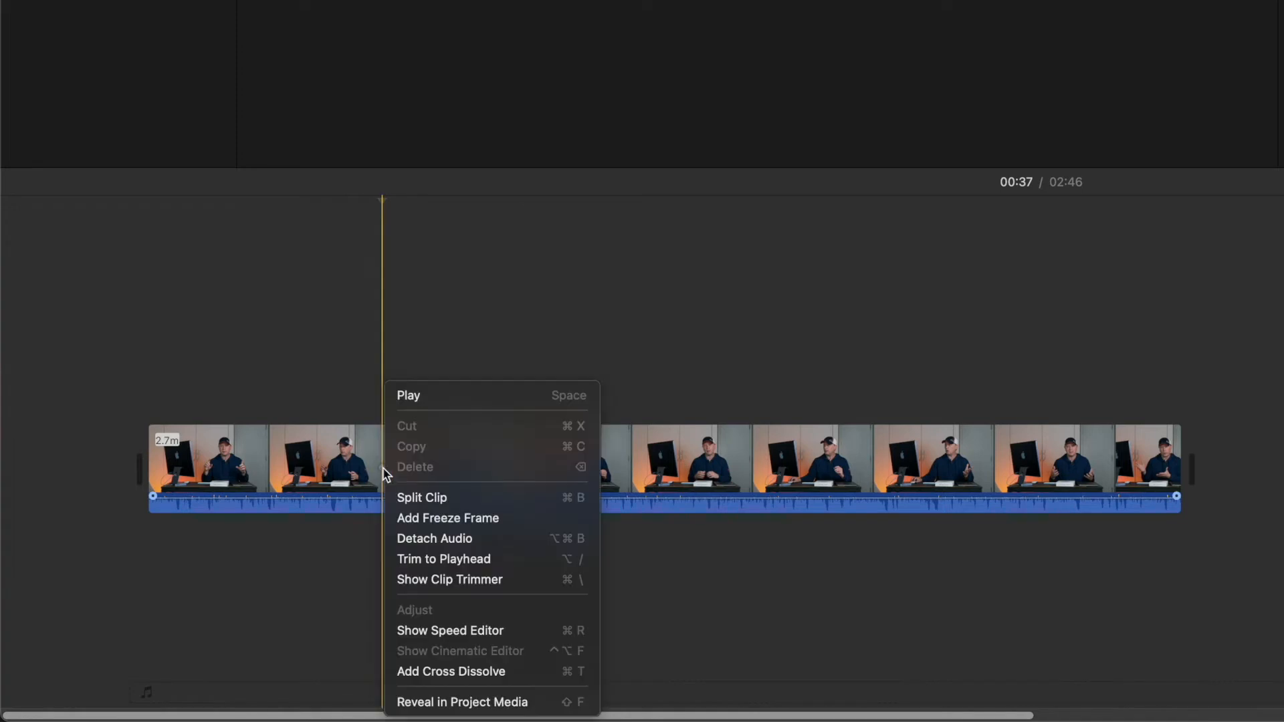
click(421, 498)
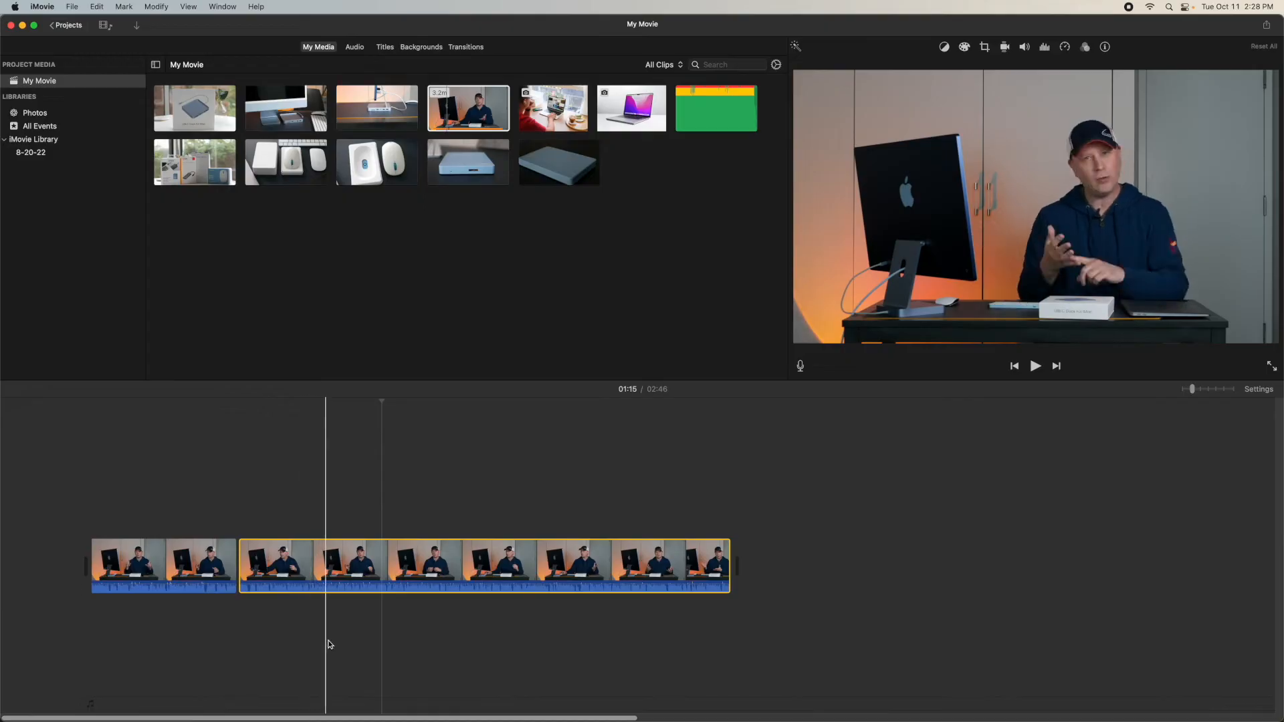
click(359, 652)
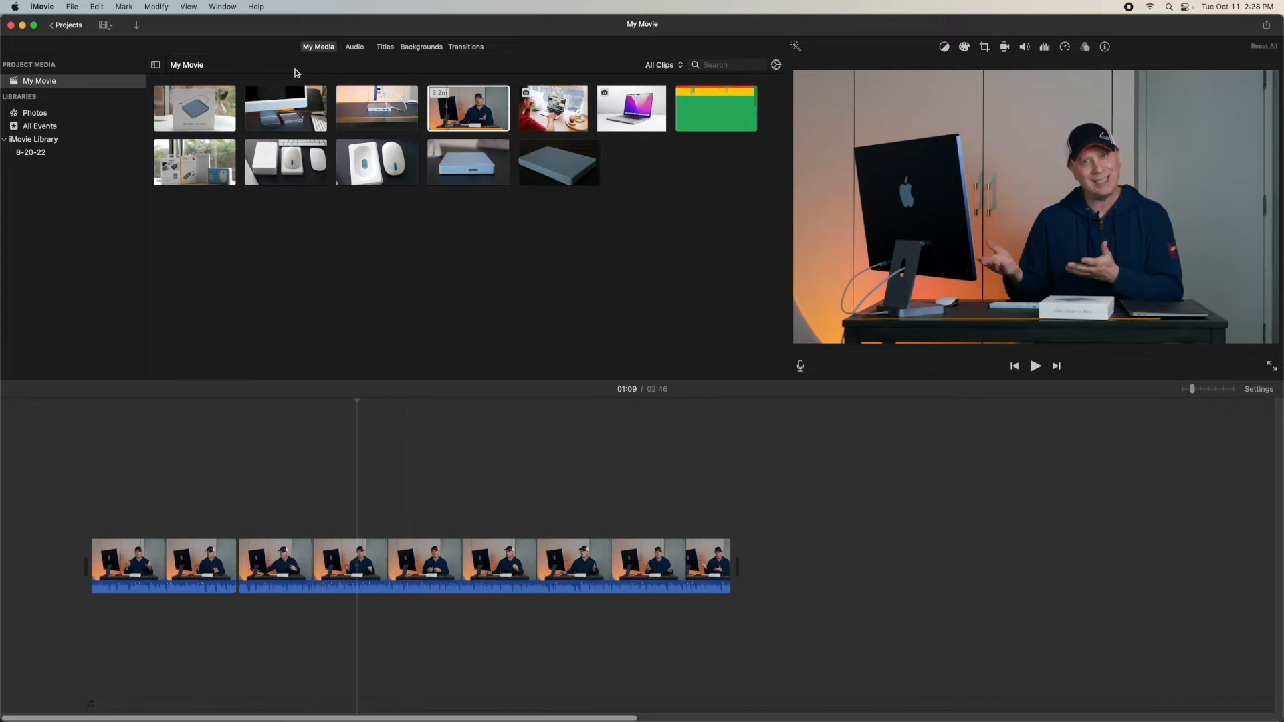
click(158, 8)
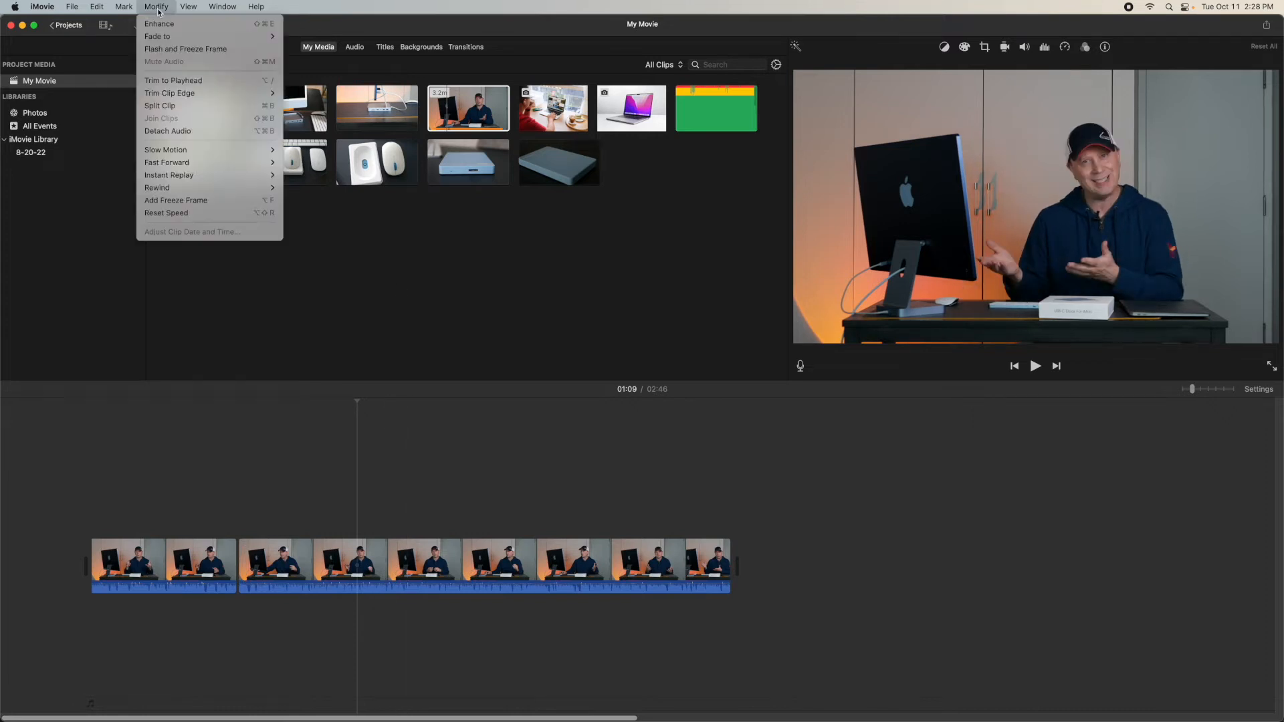
click(155, 108)
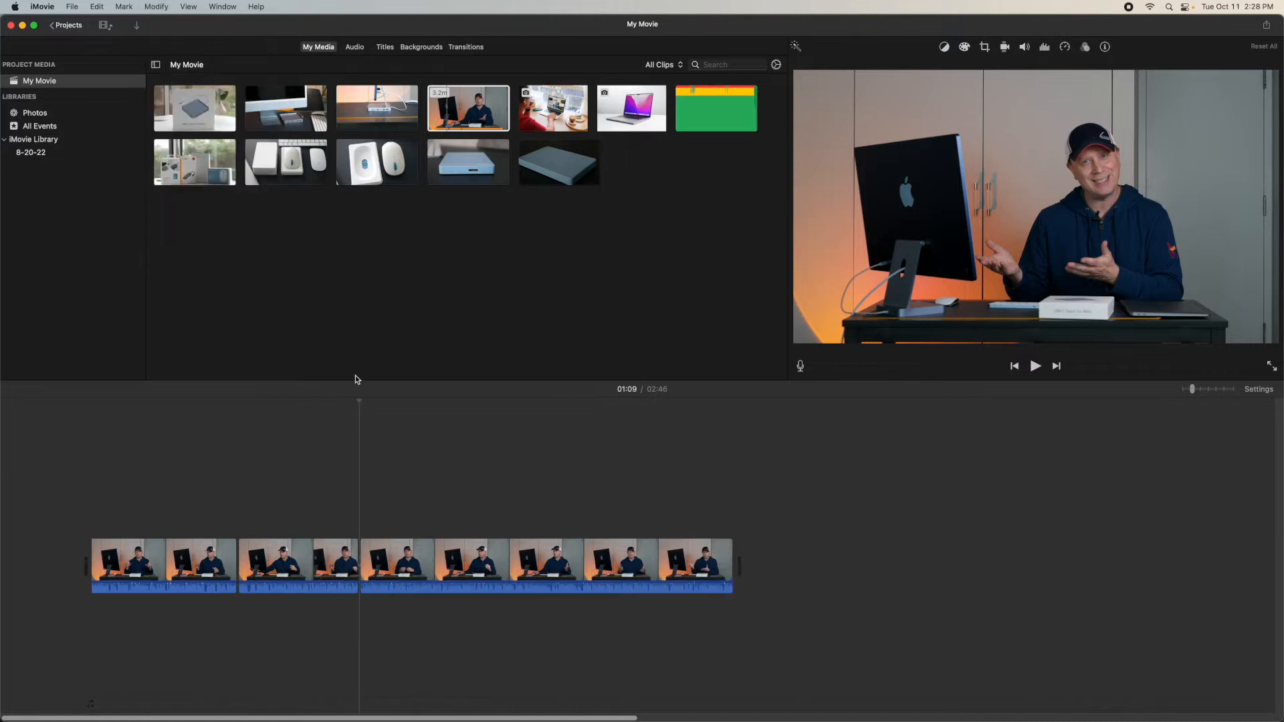
Move the middle segment to the end of the timeline and detach its audio
scroll(358, 515, right, 1)
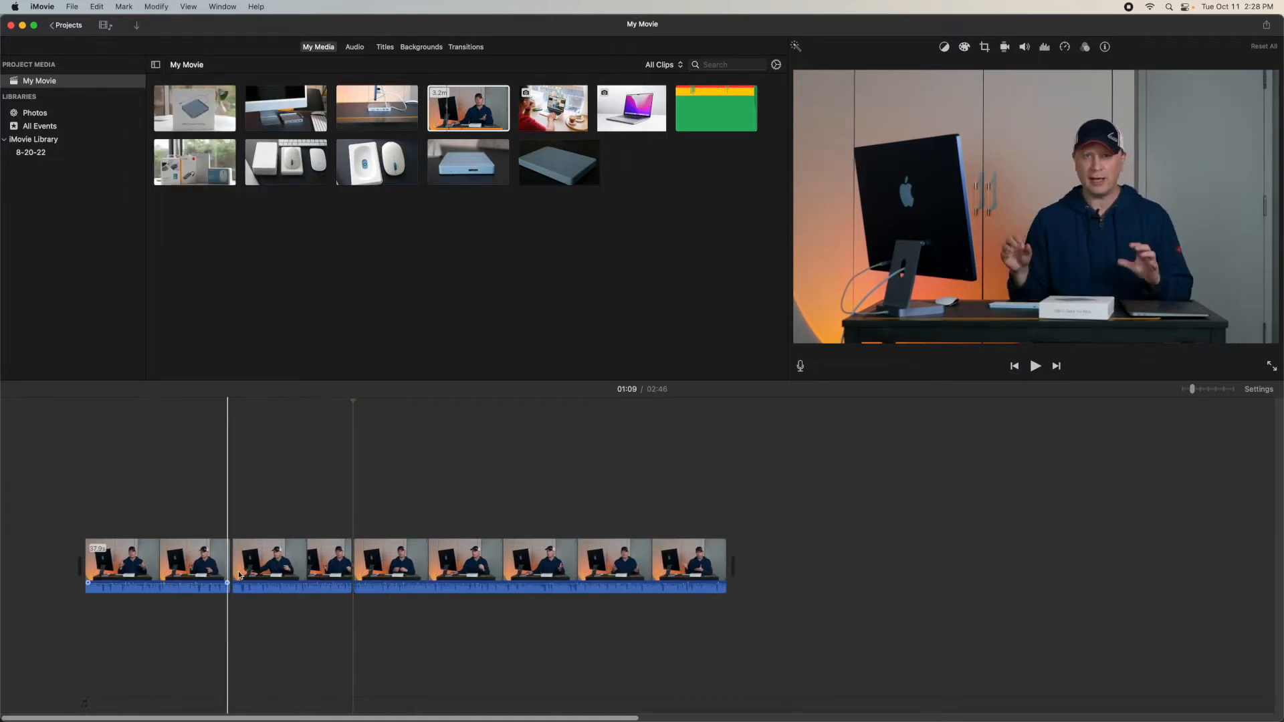
drag(294, 569, 671, 563)
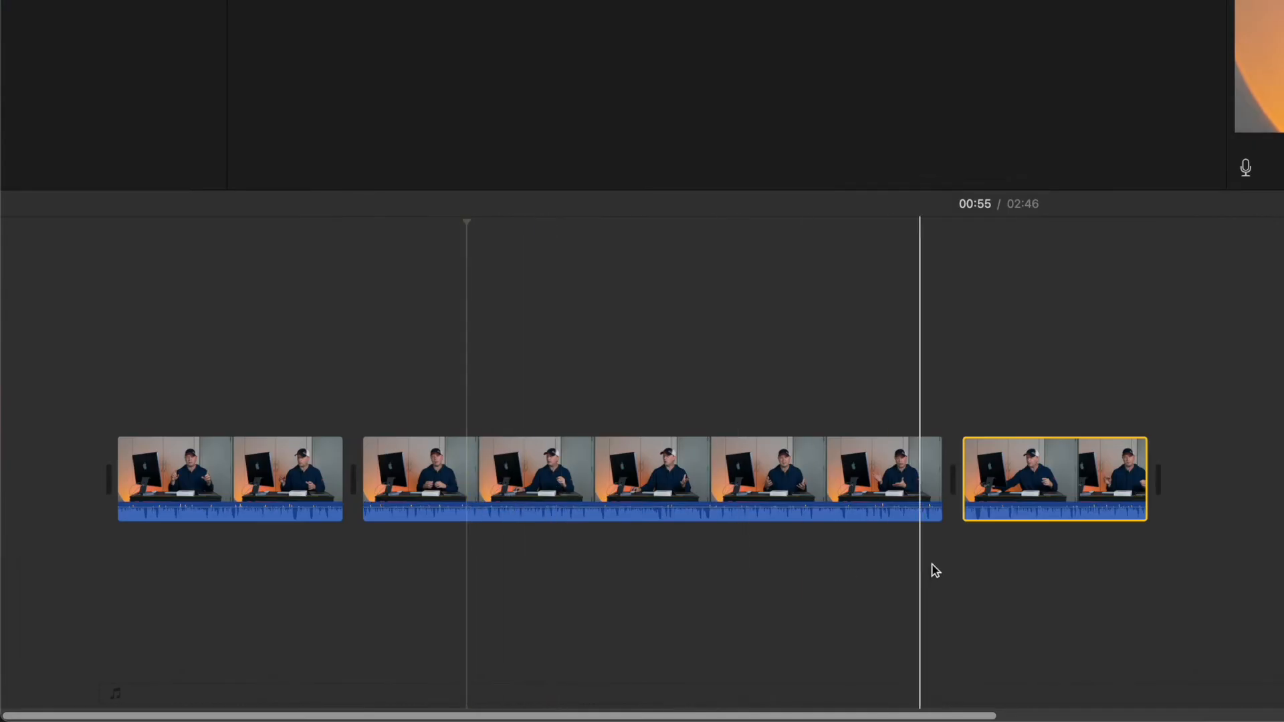
right_click(1043, 484)
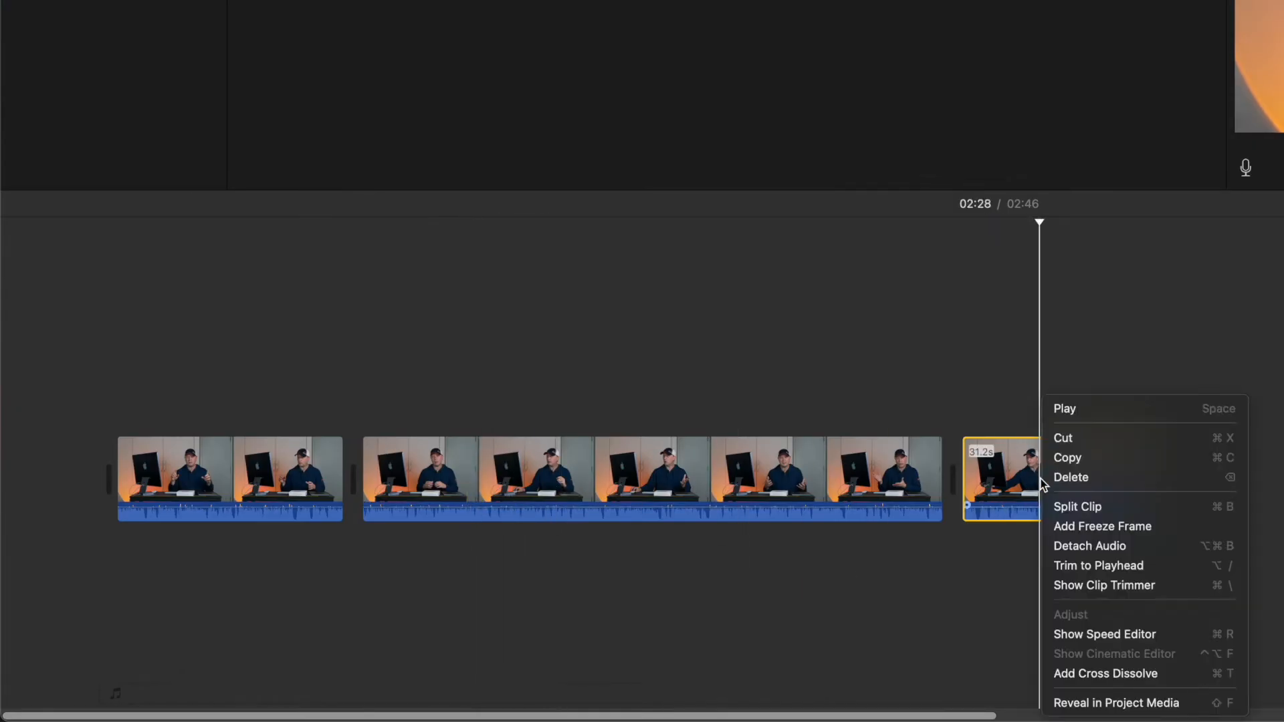
click(1093, 548)
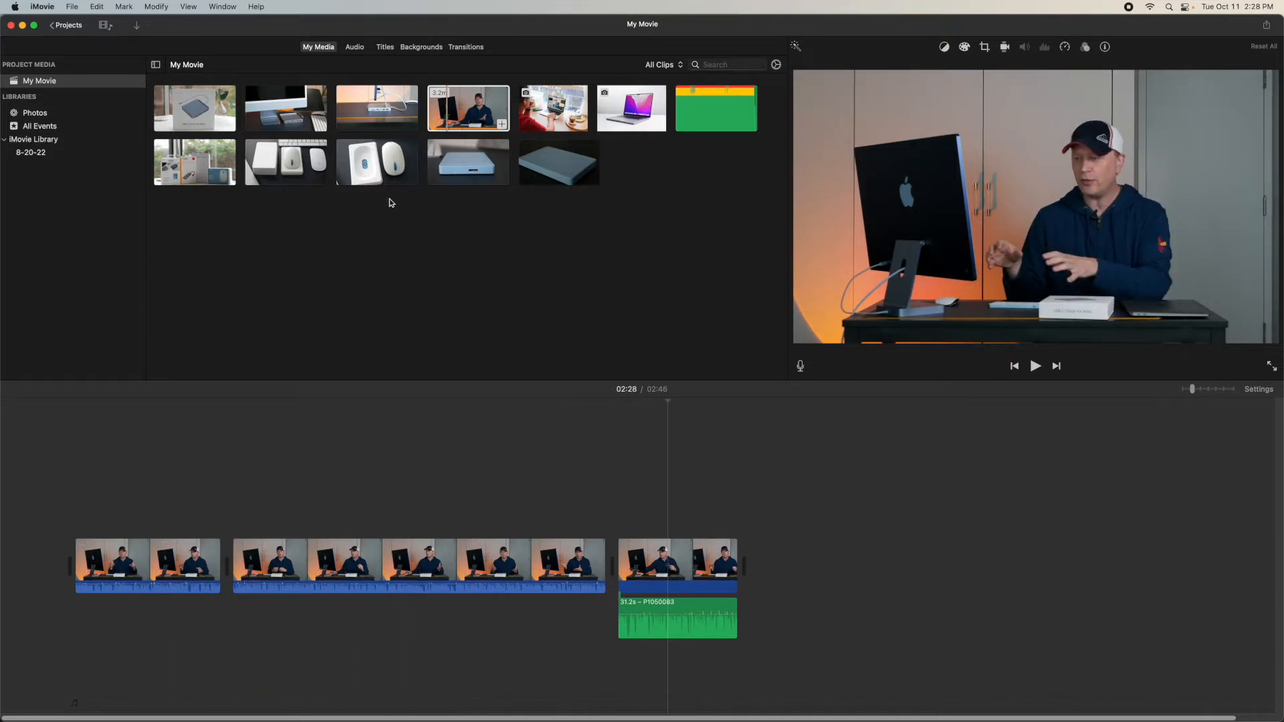
Place the 9-second clip of the white box and two computer mice as a cutaway above the early part of the second segment
click(278, 166)
drag(278, 166, 310, 299)
drag(278, 399, 281, 515)
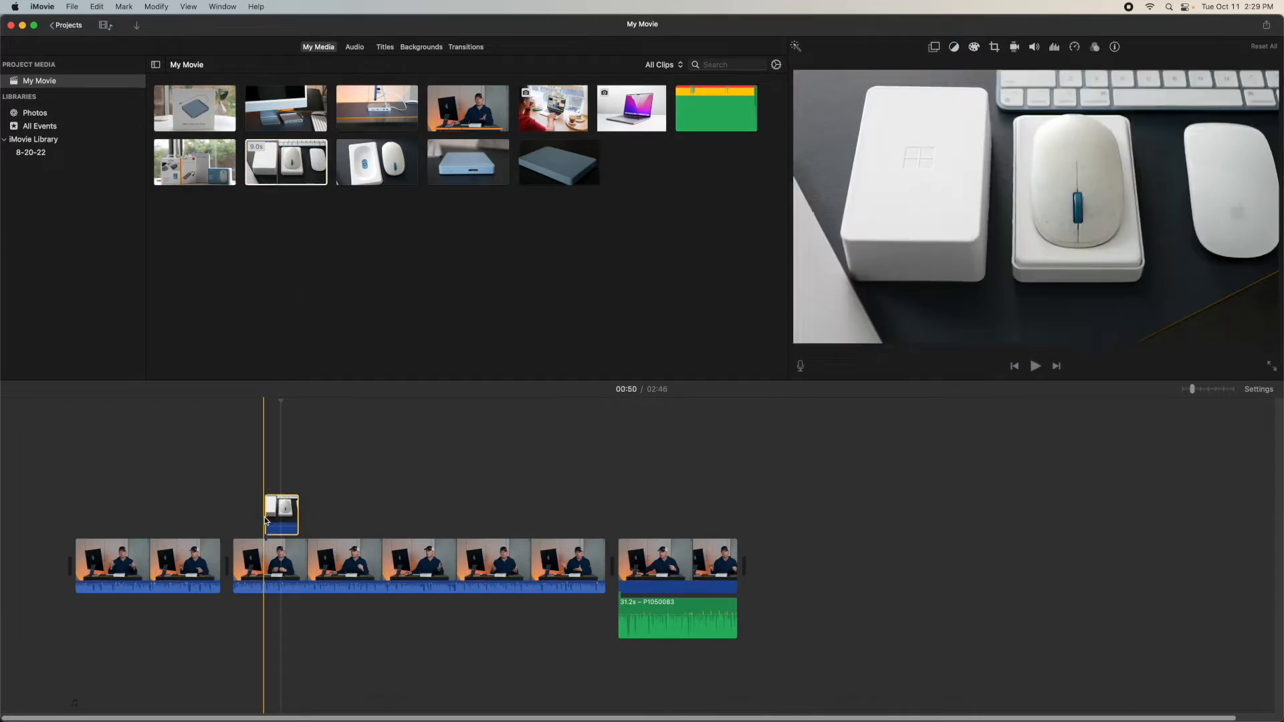
Turn the cutaway clip's audio volume all the way down
click(1182, 8)
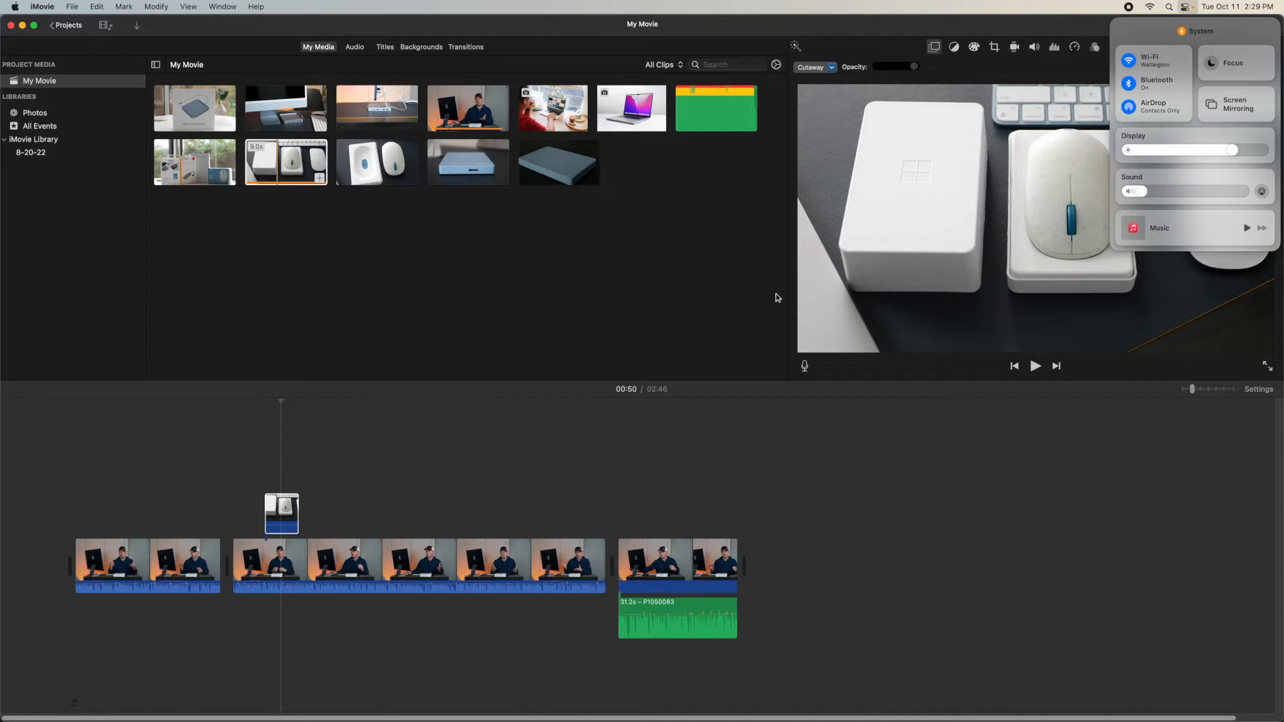
click(257, 499)
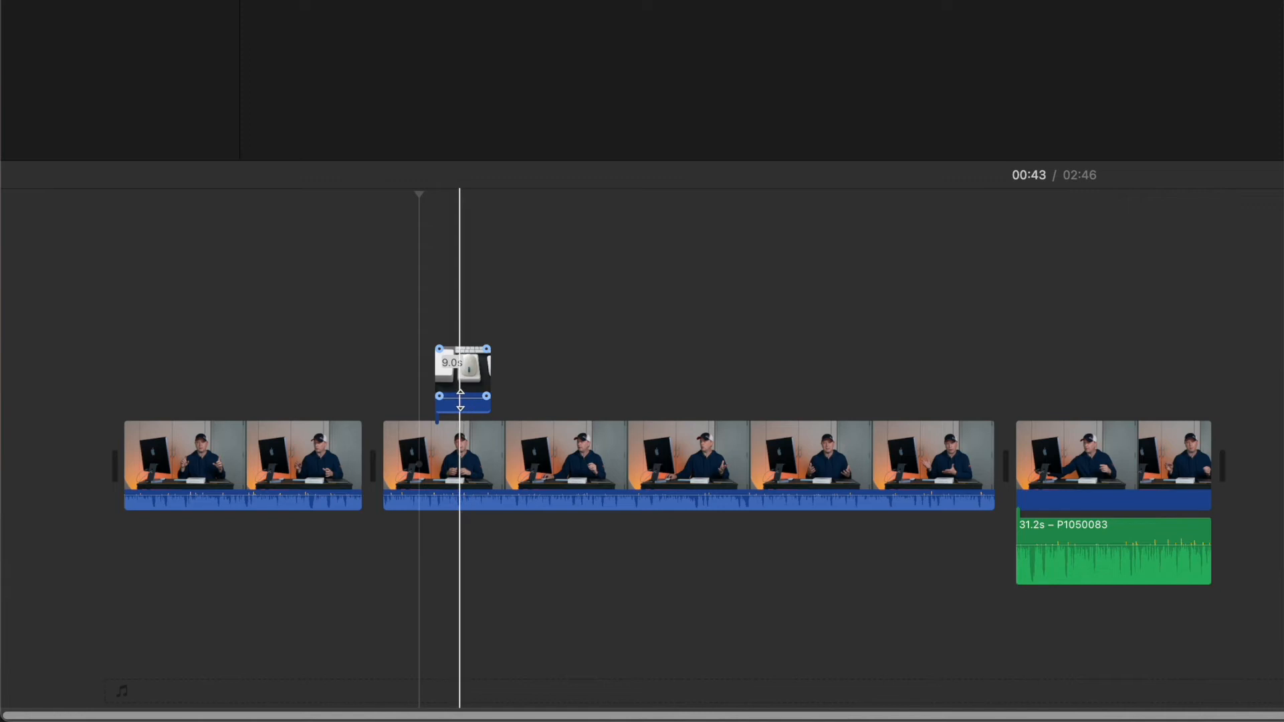
click(460, 400)
drag(460, 400, 467, 415)
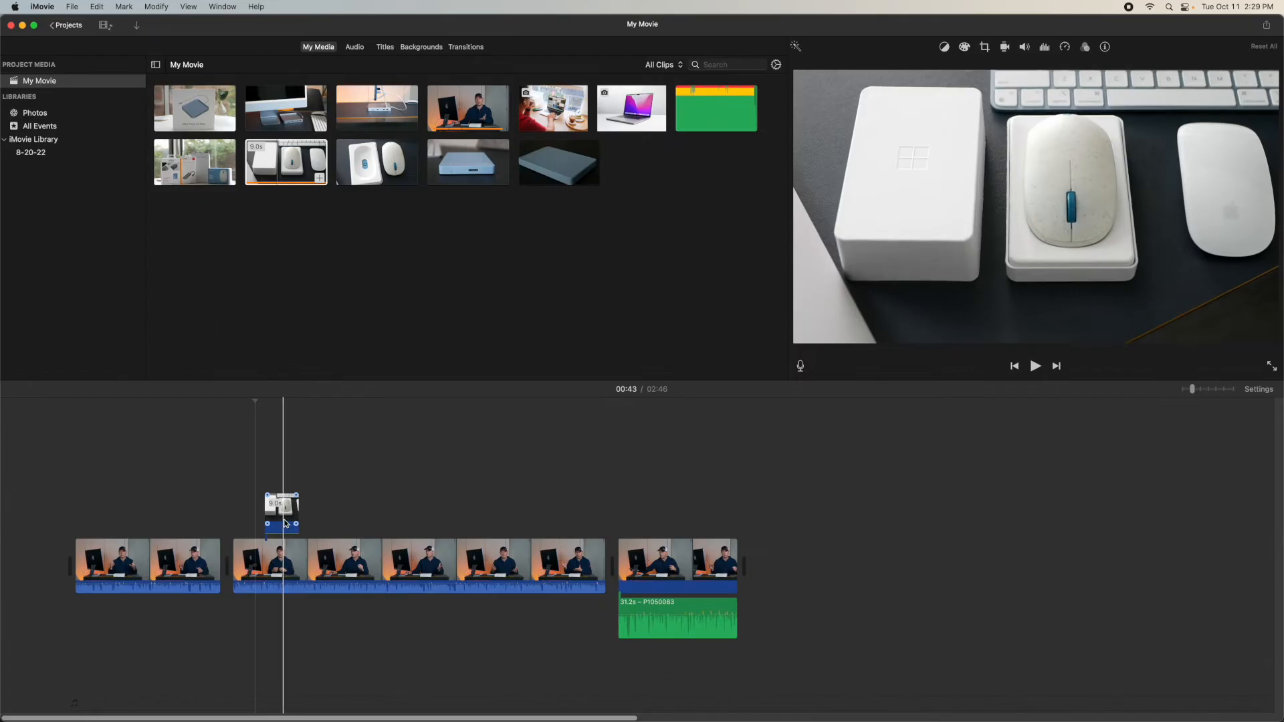
Play the timeline from 00:44 to check the cutaway over the main clip
click(253, 520)
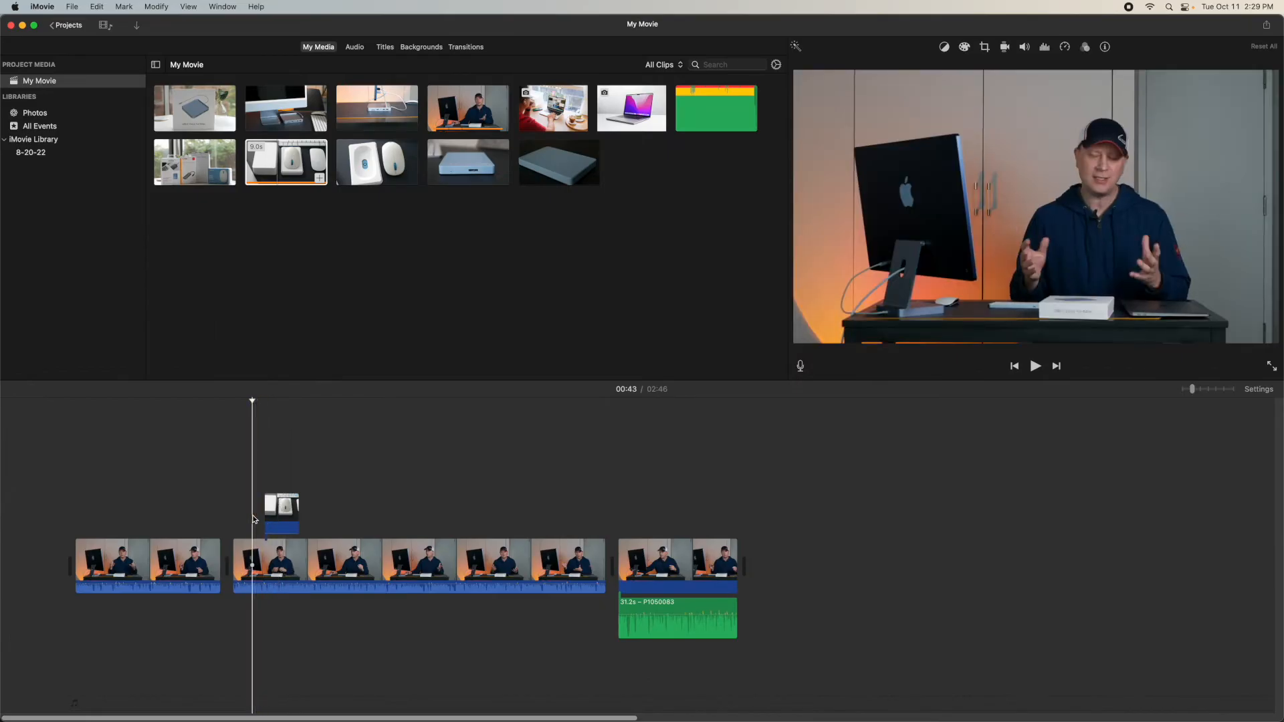
click(257, 510)
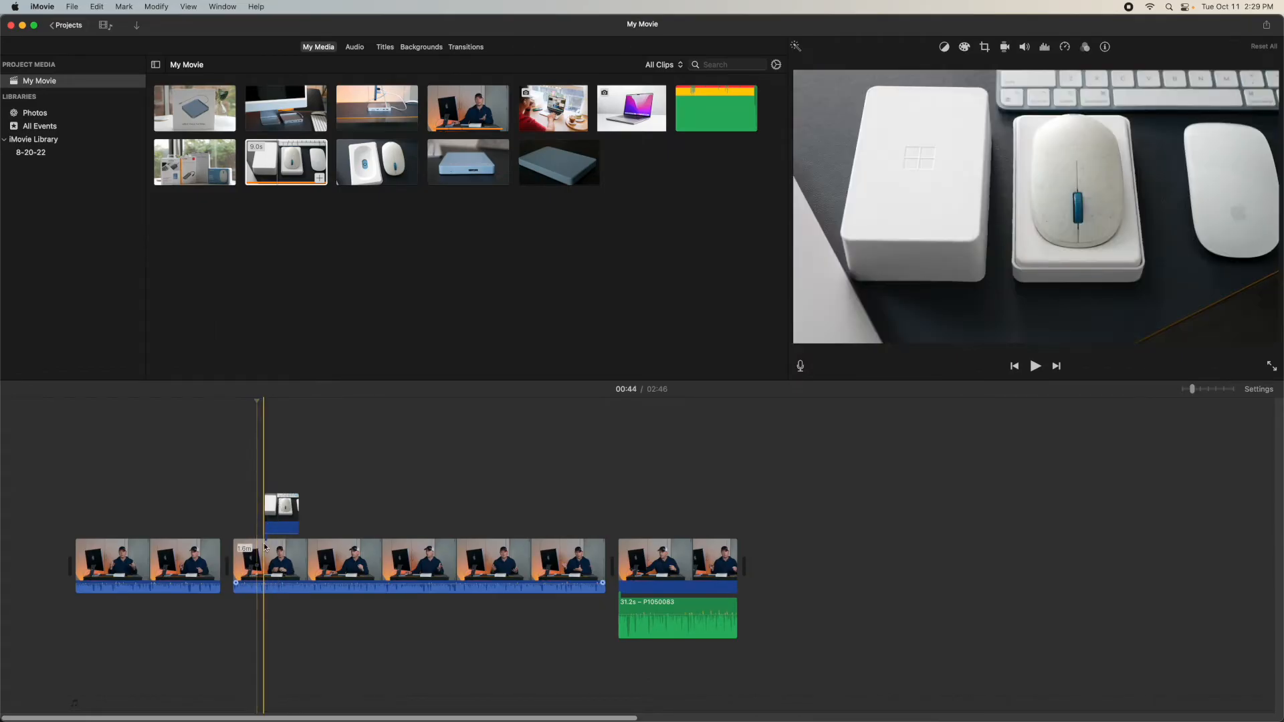
key(space)
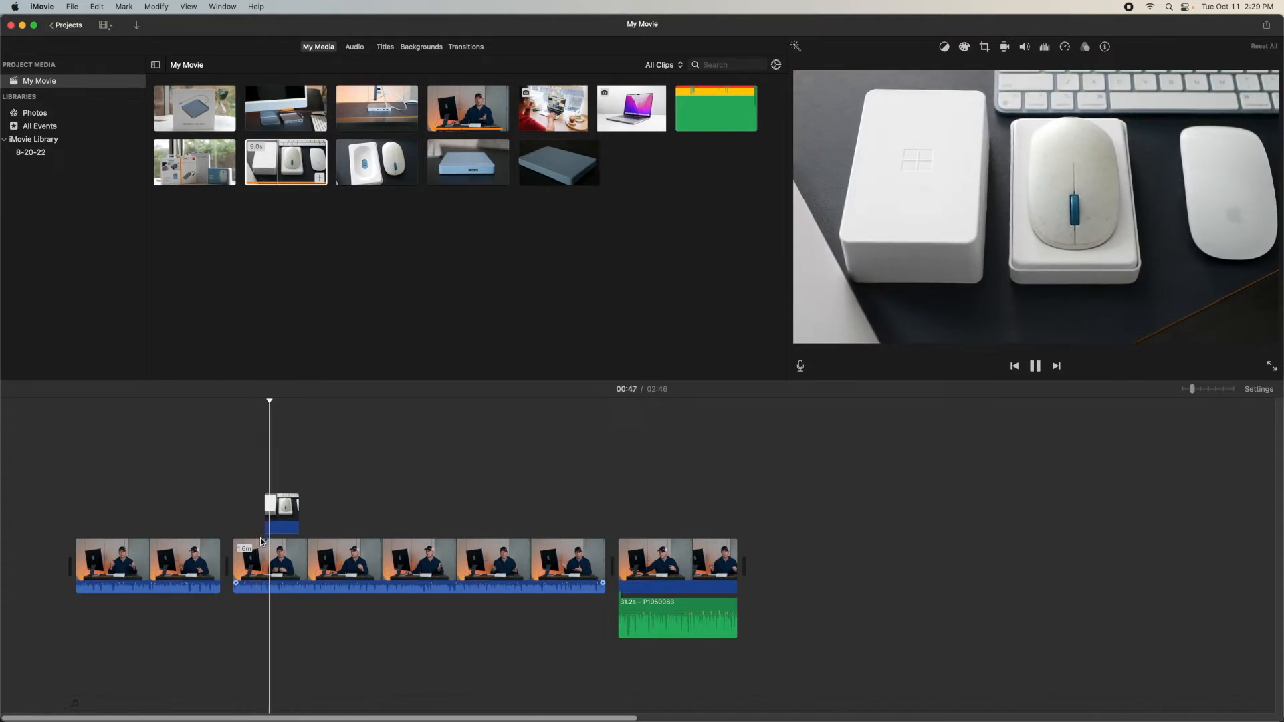
click(281, 515)
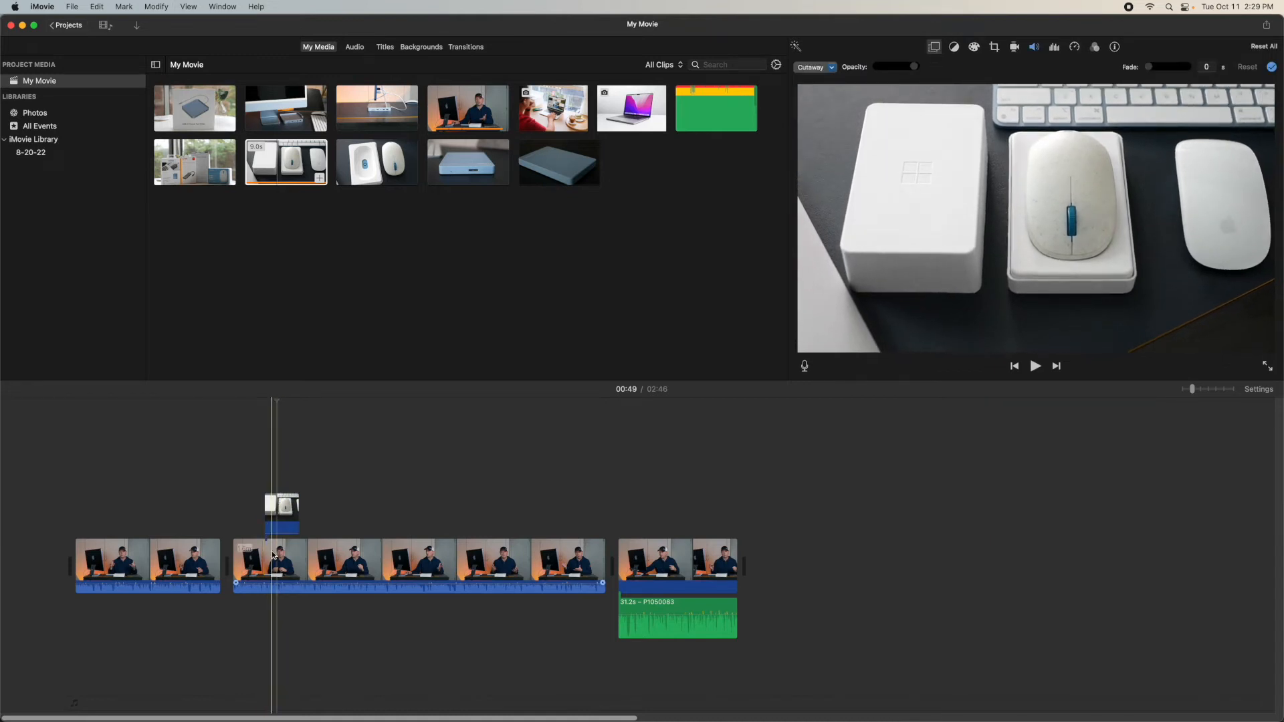
click(282, 547)
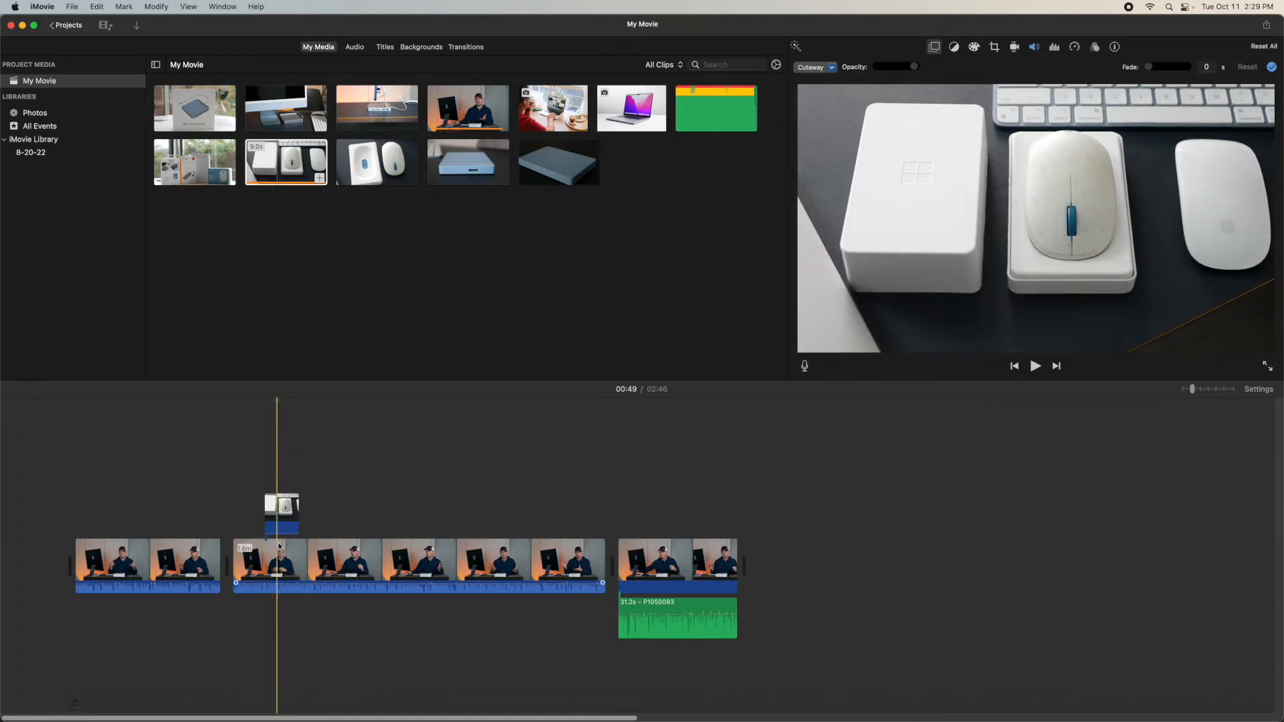
Place a section of the 17-second blue hard drive clip as a cutaway above the middle of the second segment
click(287, 531)
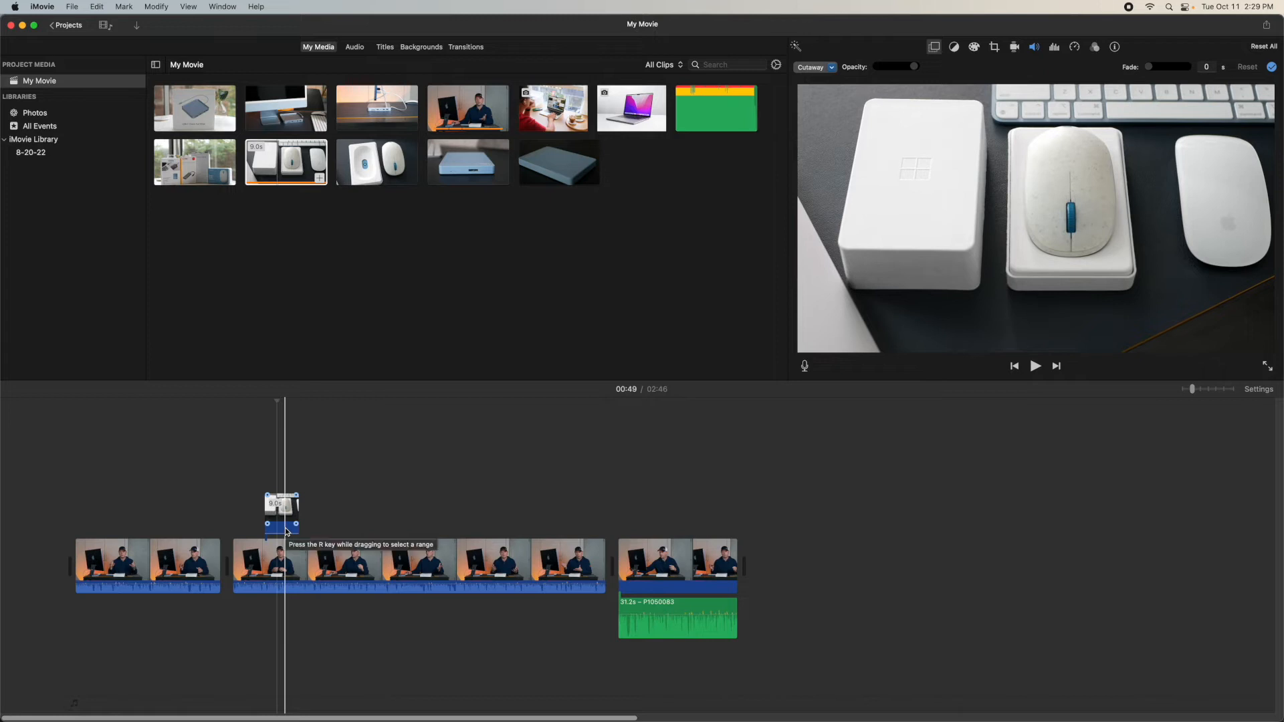
click(271, 564)
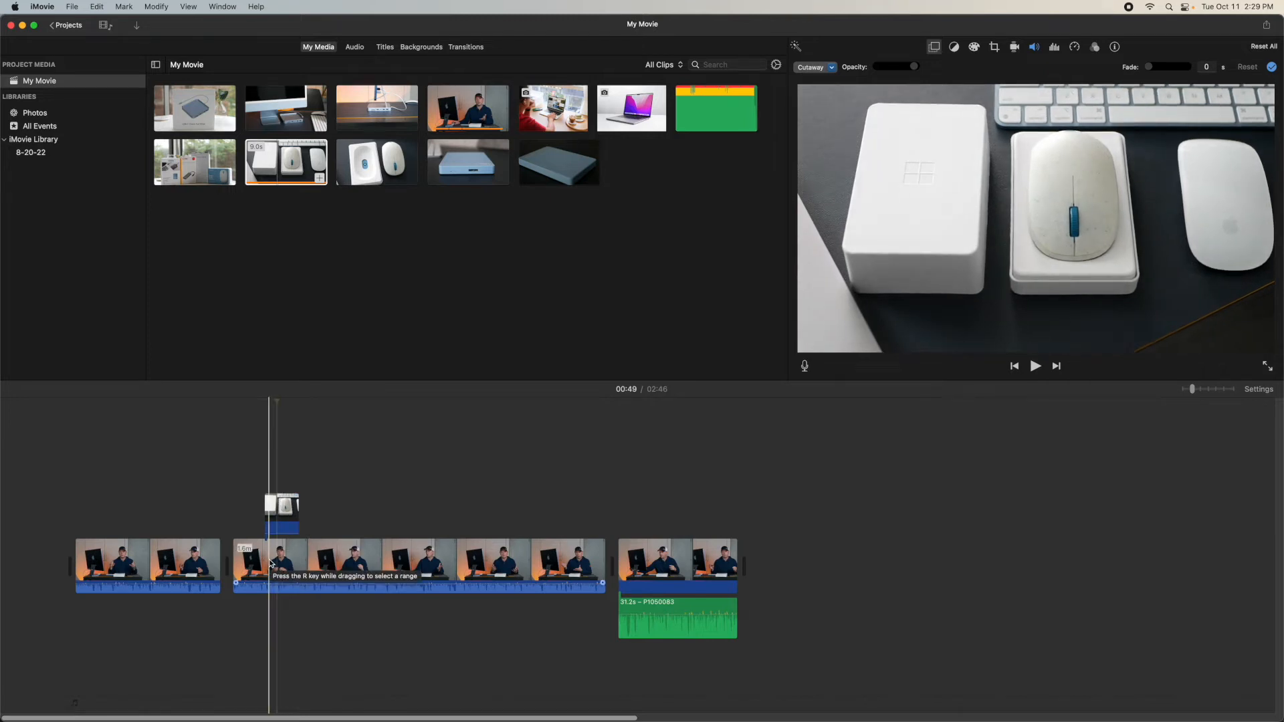
click(331, 521)
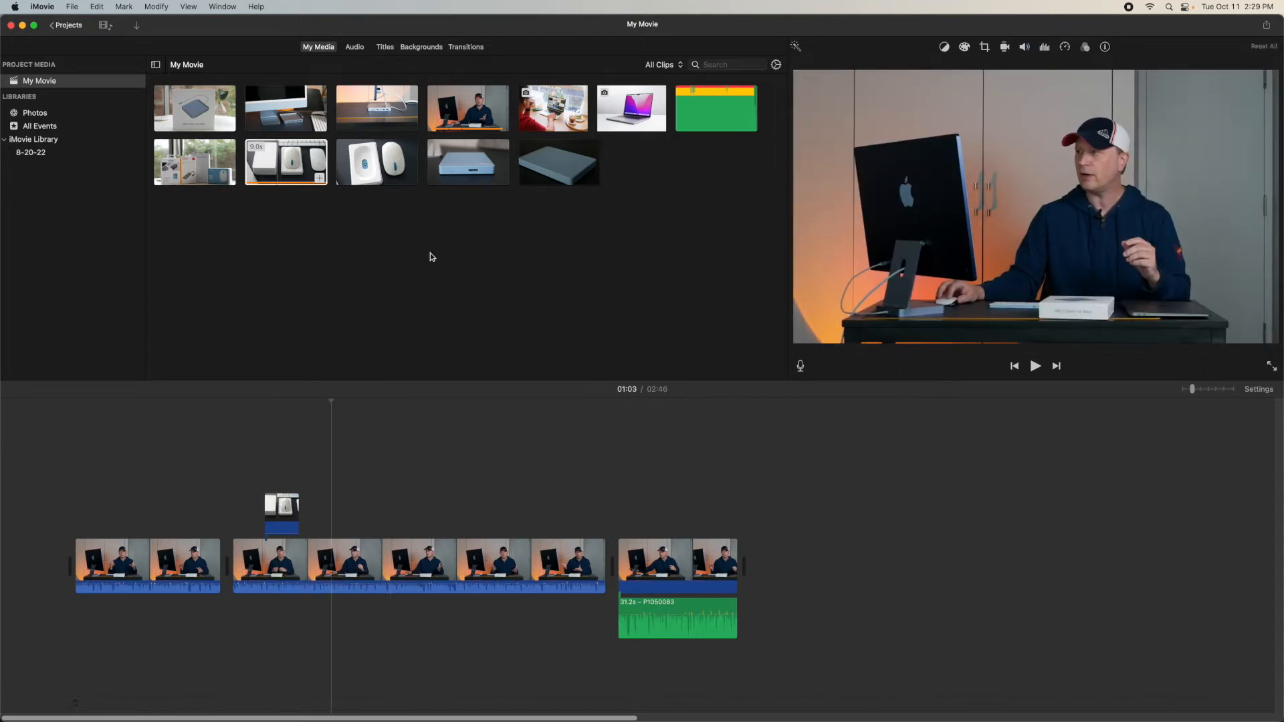
drag(472, 172, 435, 519)
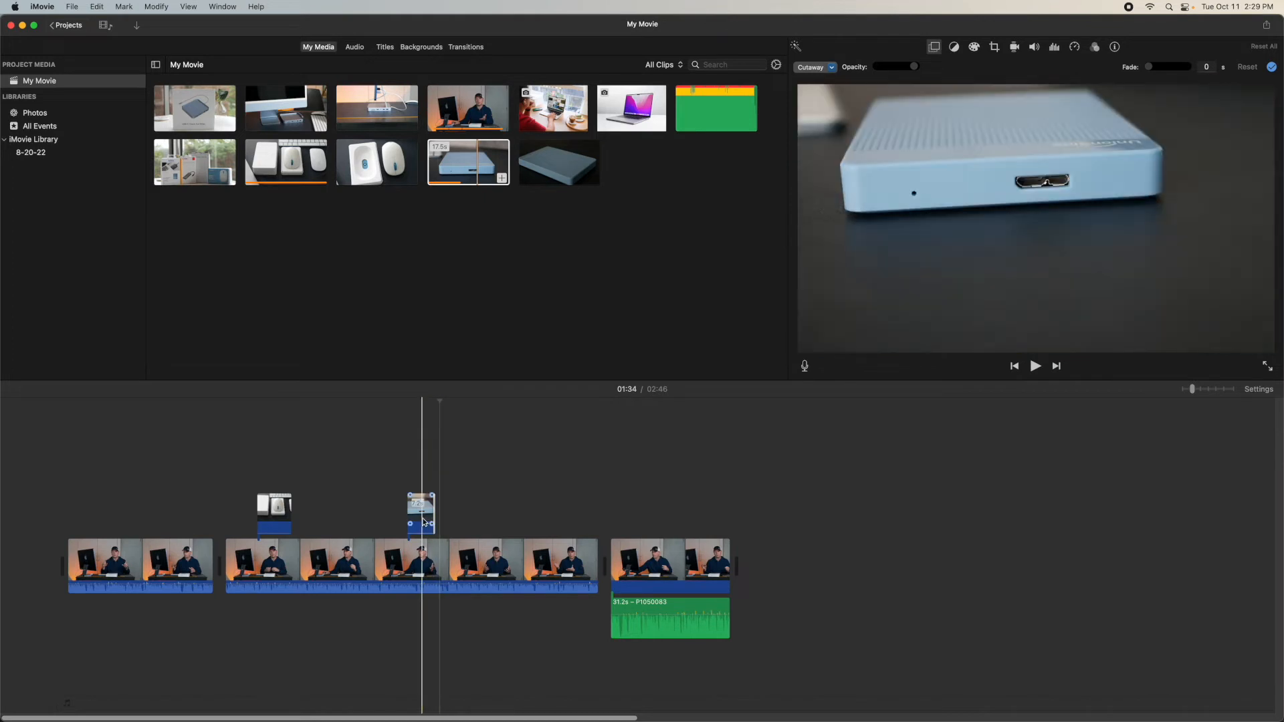
Split the blue hard drive cutaway at 01:29 and move its second half earlier, just after the white box cutaway
click(423, 522)
right_click(423, 523)
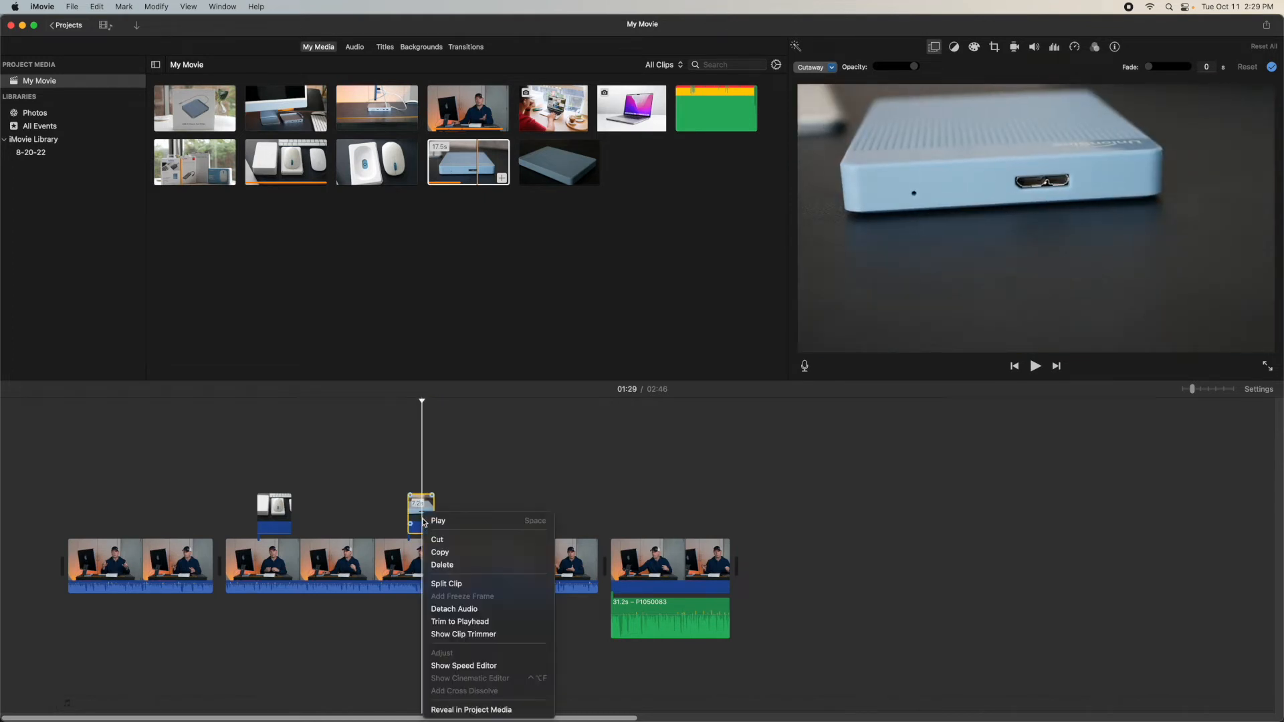
click(442, 583)
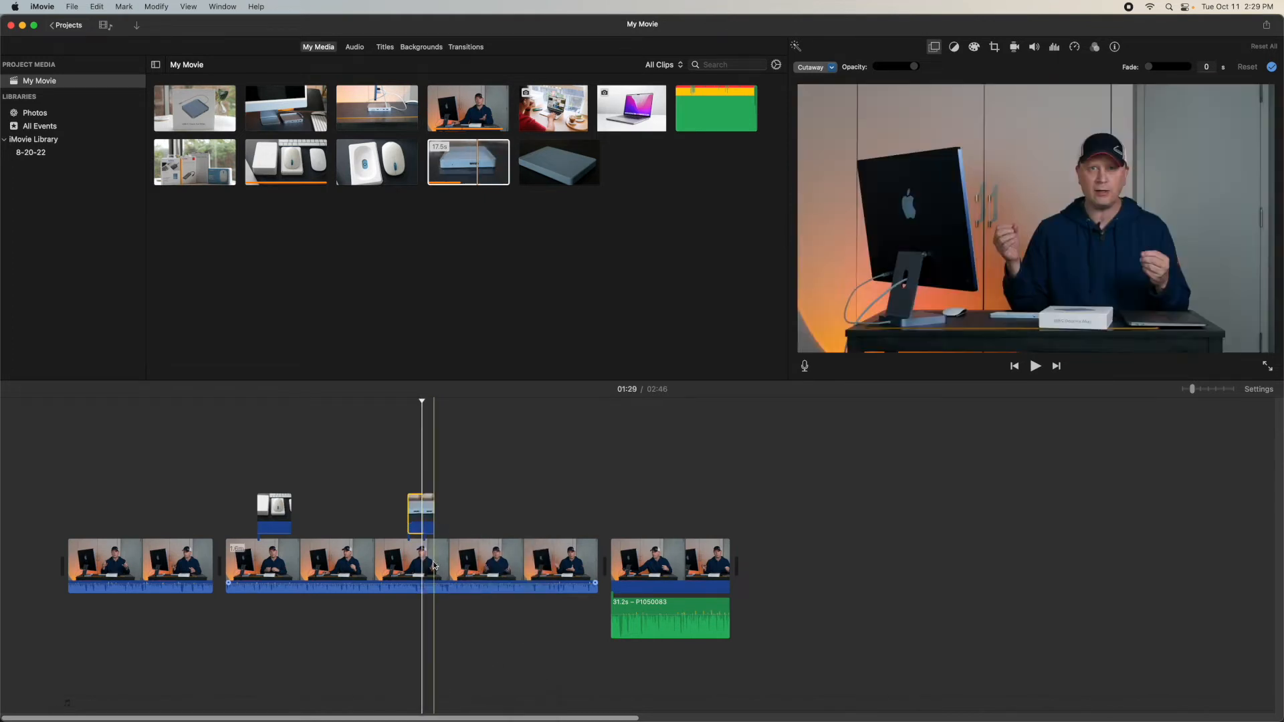
drag(435, 506, 328, 505)
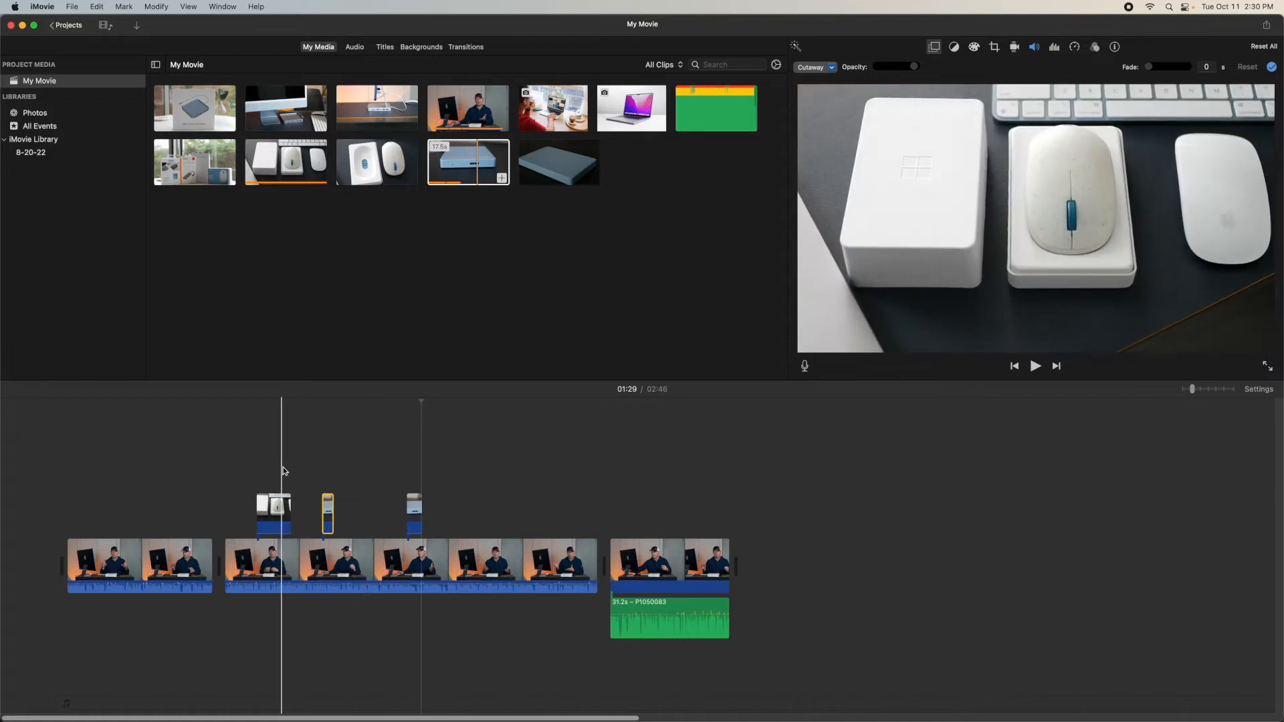
Try to stack the 6-second clip of the open white box and mouse above the first cutaway
drag(391, 181, 271, 471)
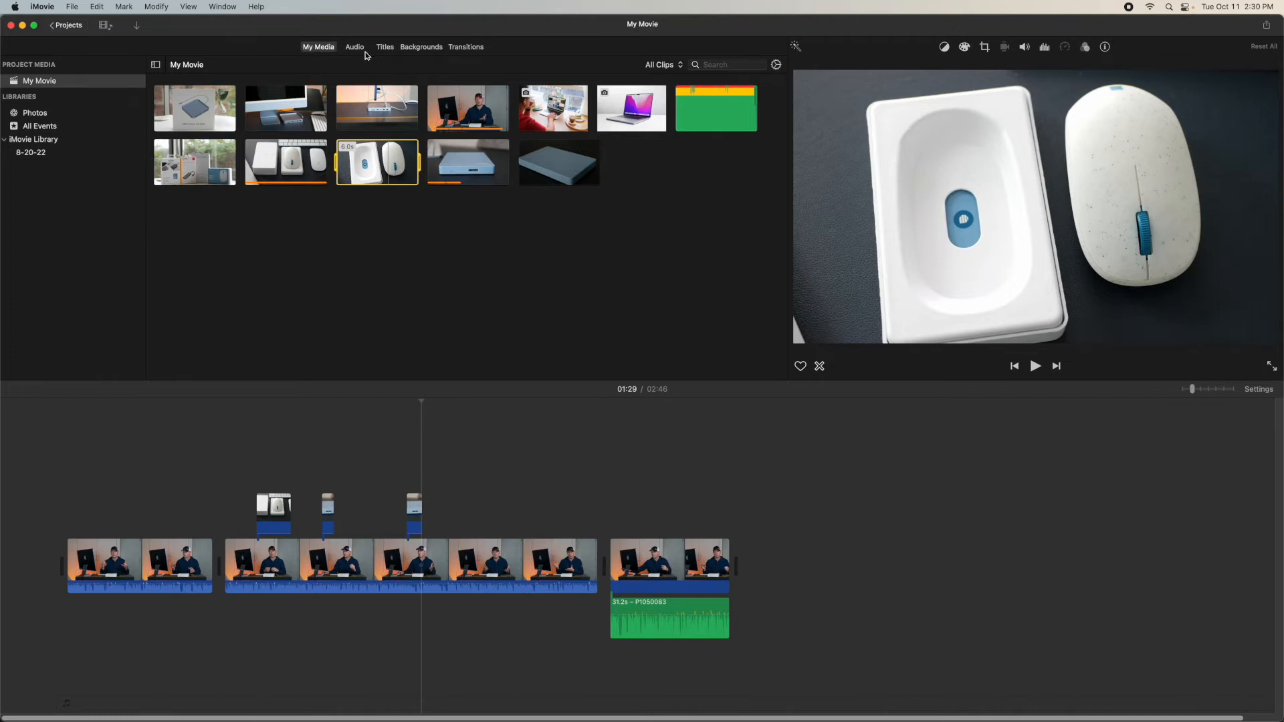
Add a Sideways Drift title above the first segment at about 00:19 and play it briefly
click(385, 48)
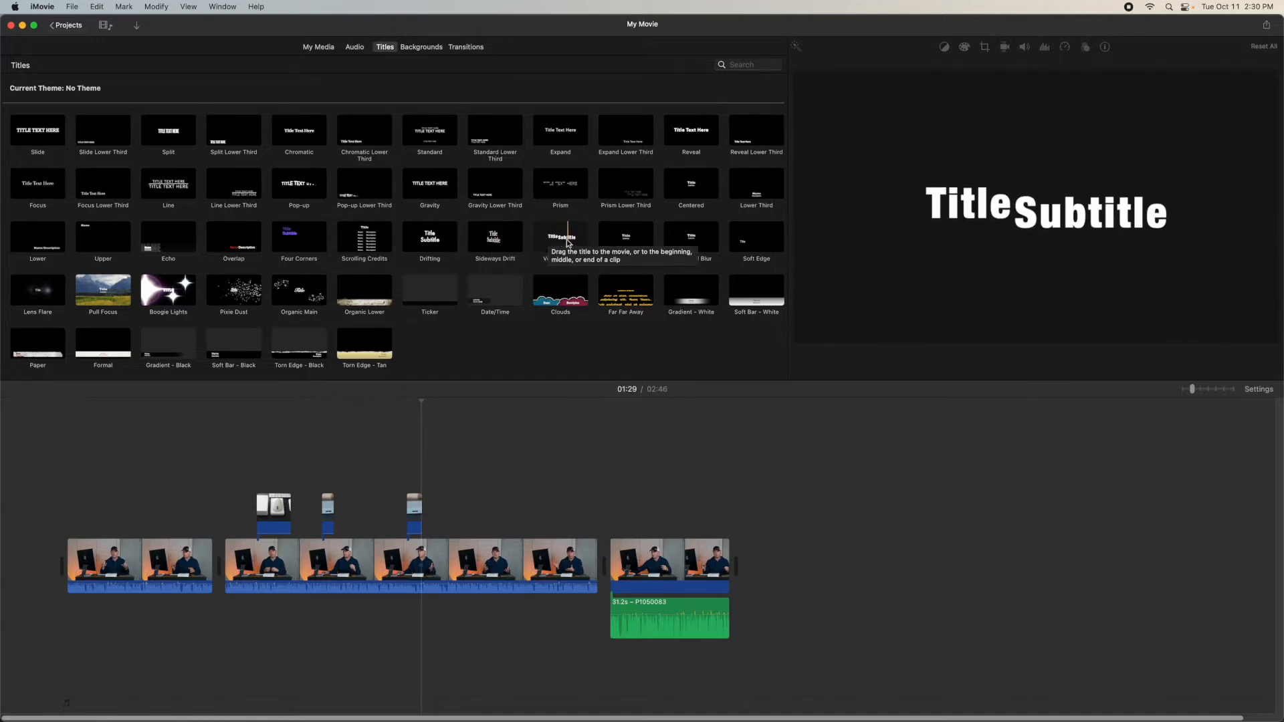
drag(495, 238, 138, 525)
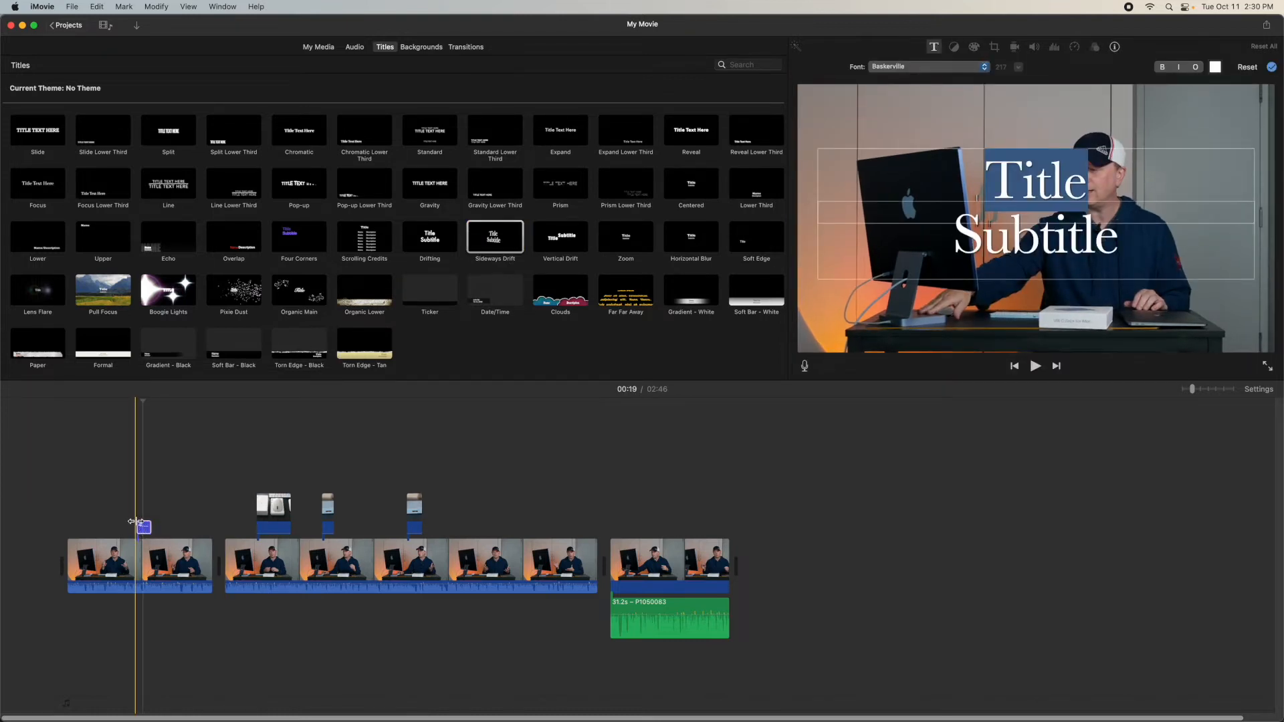
key(space)
key(space)
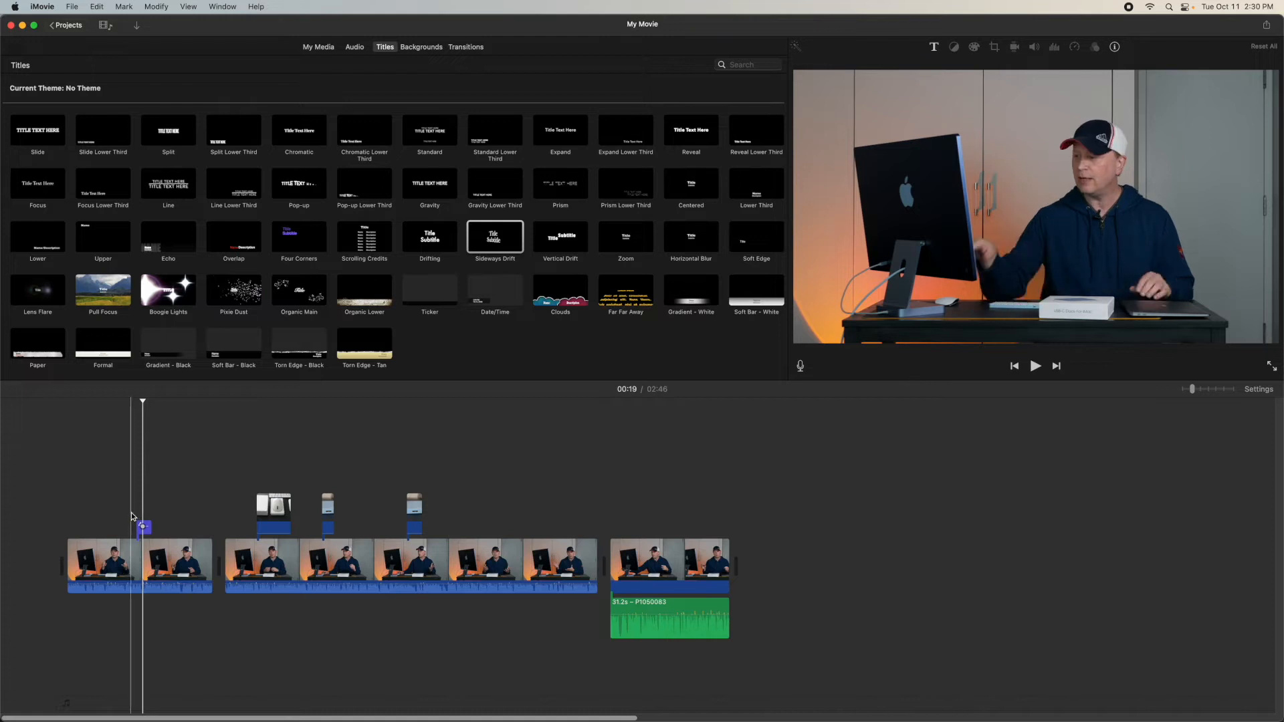
Replace the first line of the Sideways Drift title with "change"
double_click(145, 528)
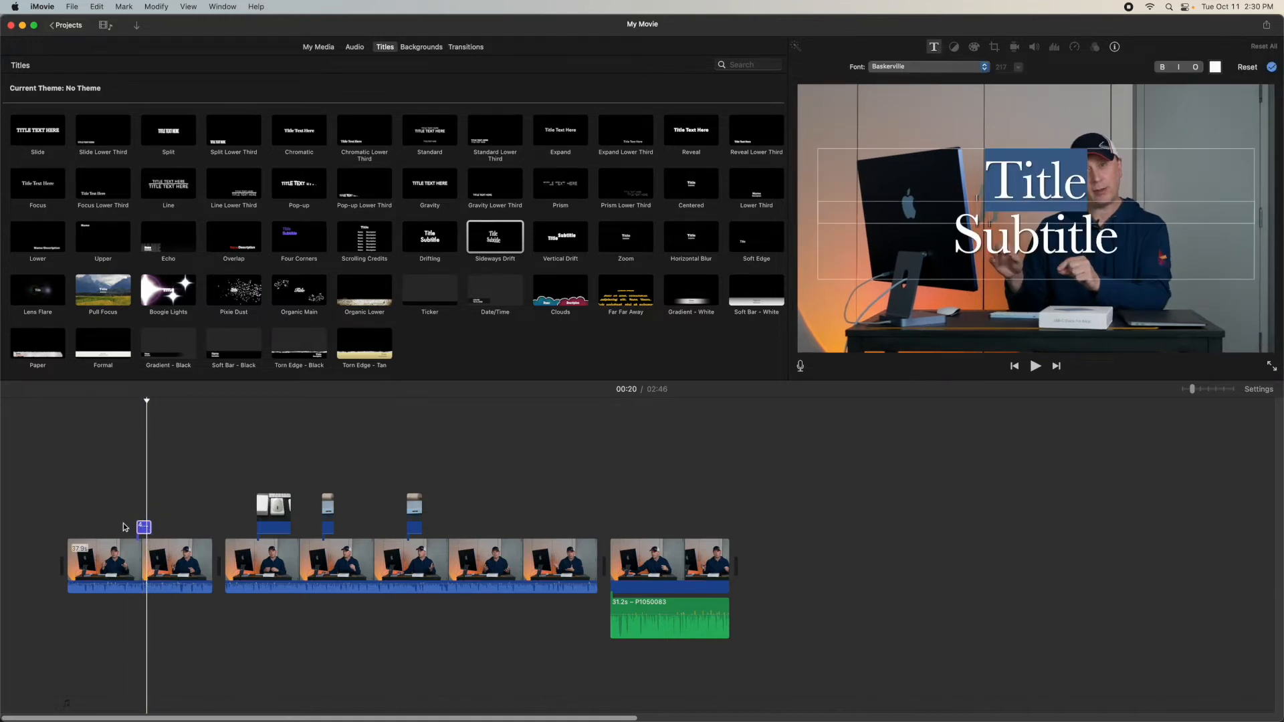
click(1082, 178)
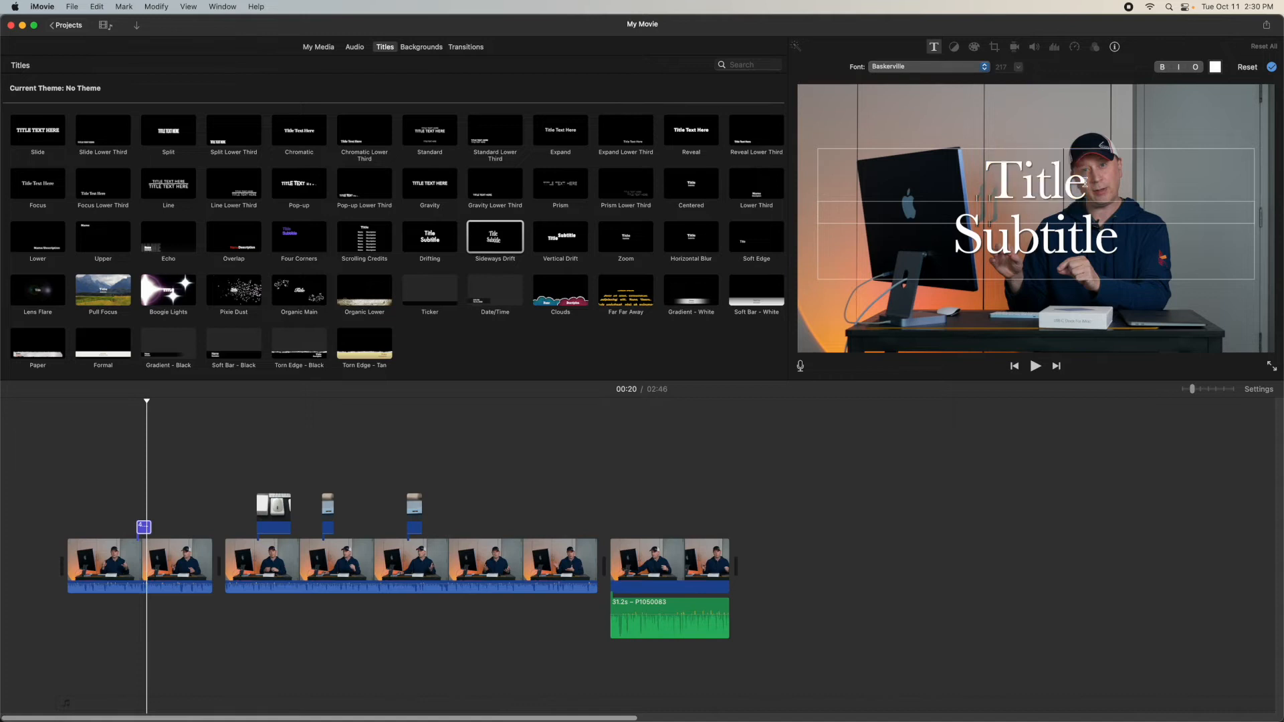
drag(1055, 178, 985, 169)
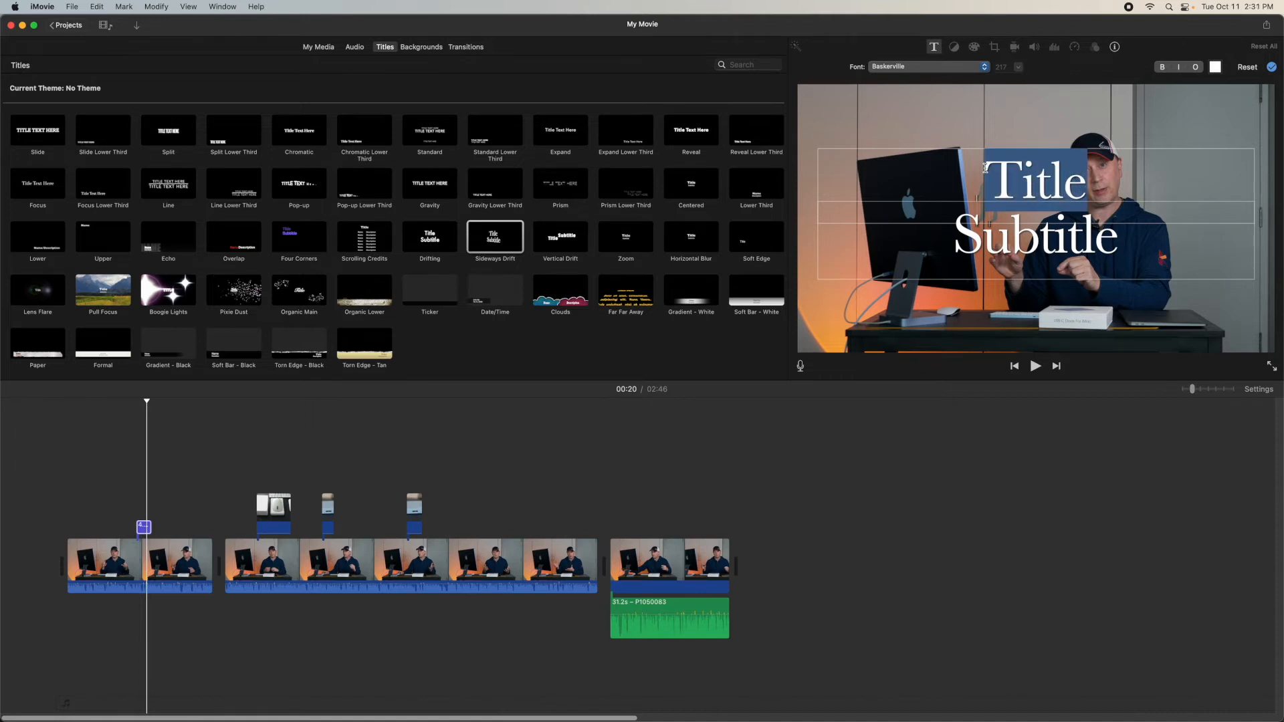
text(change)
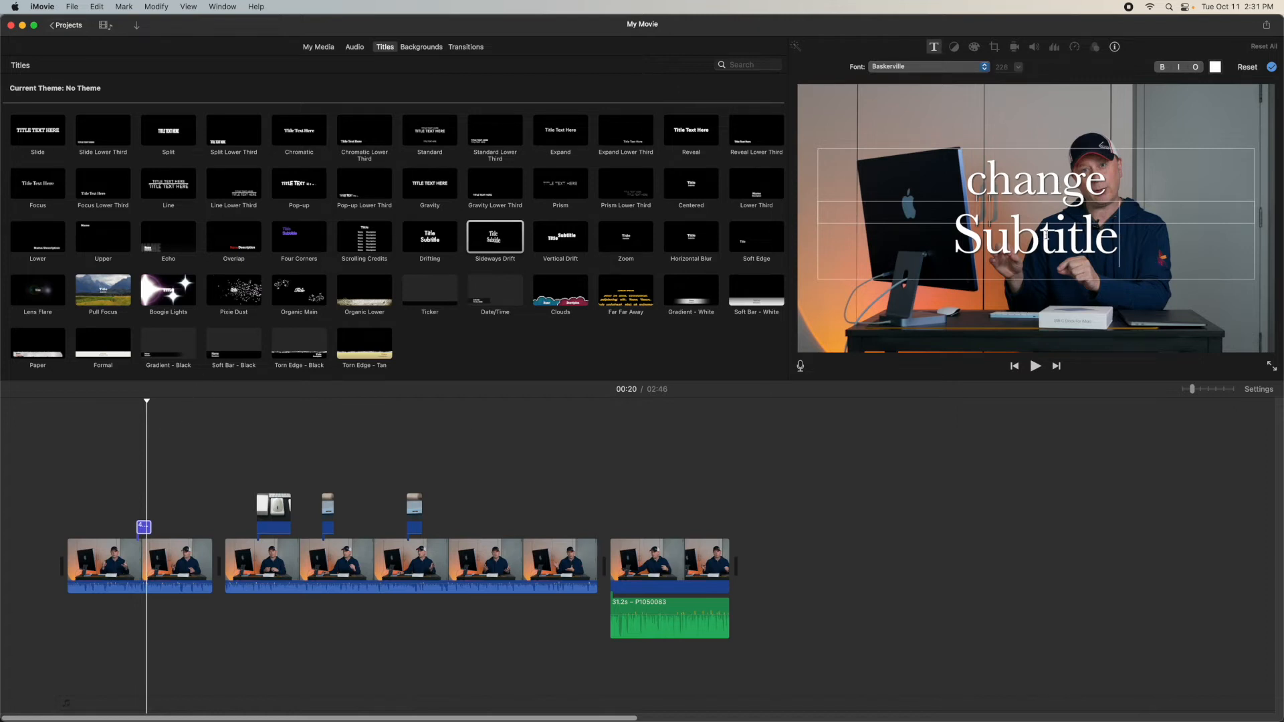
click(166, 532)
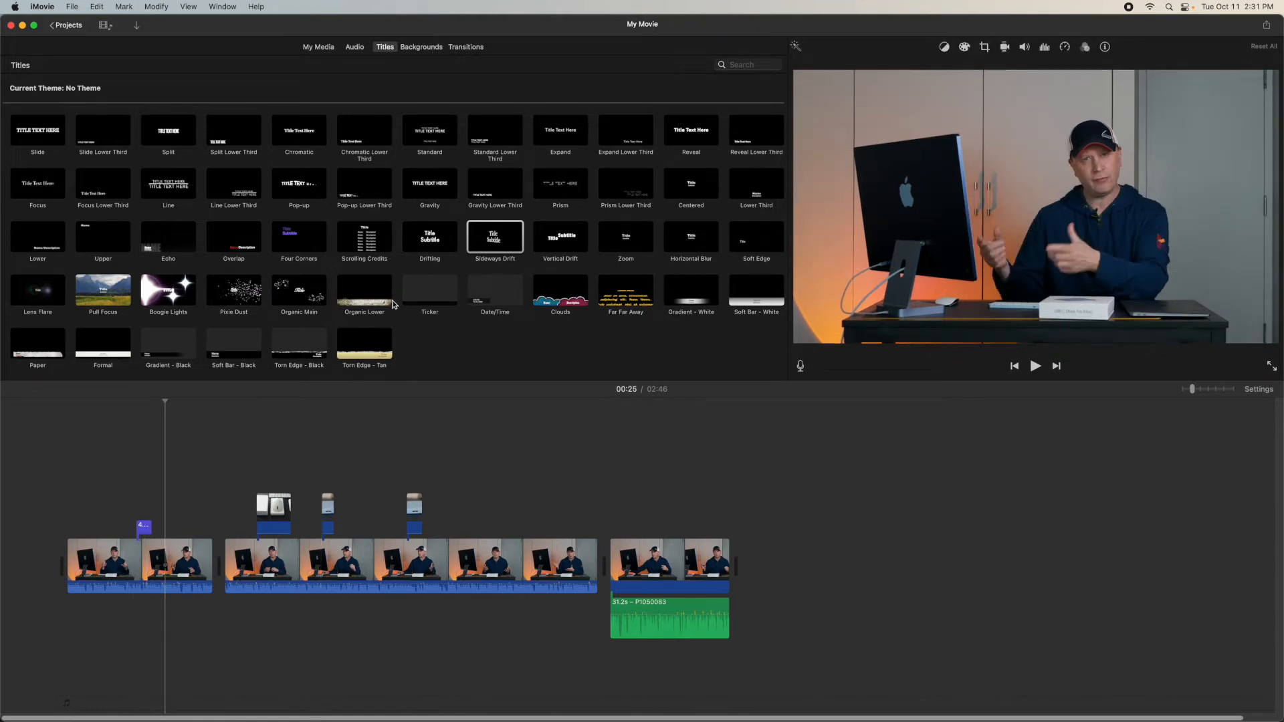
Insert a standalone Gravity title between the first and second segments and play through it
click(431, 185)
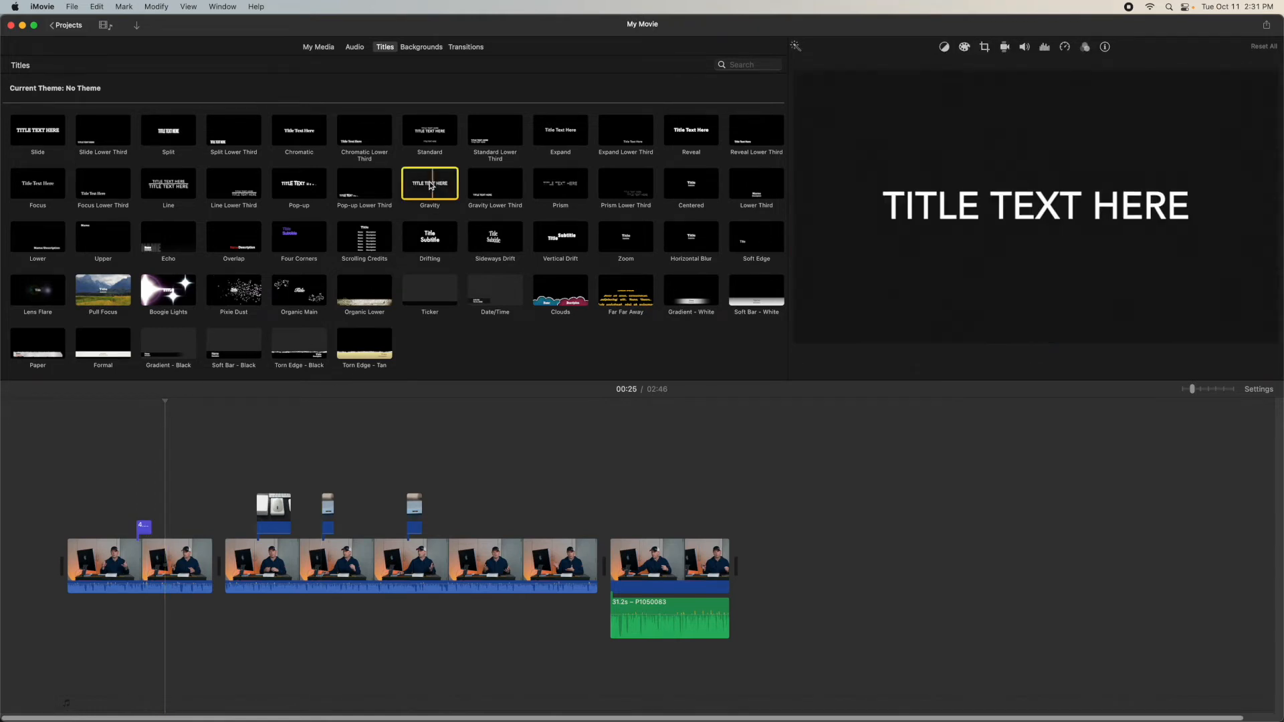
drag(429, 187, 230, 558)
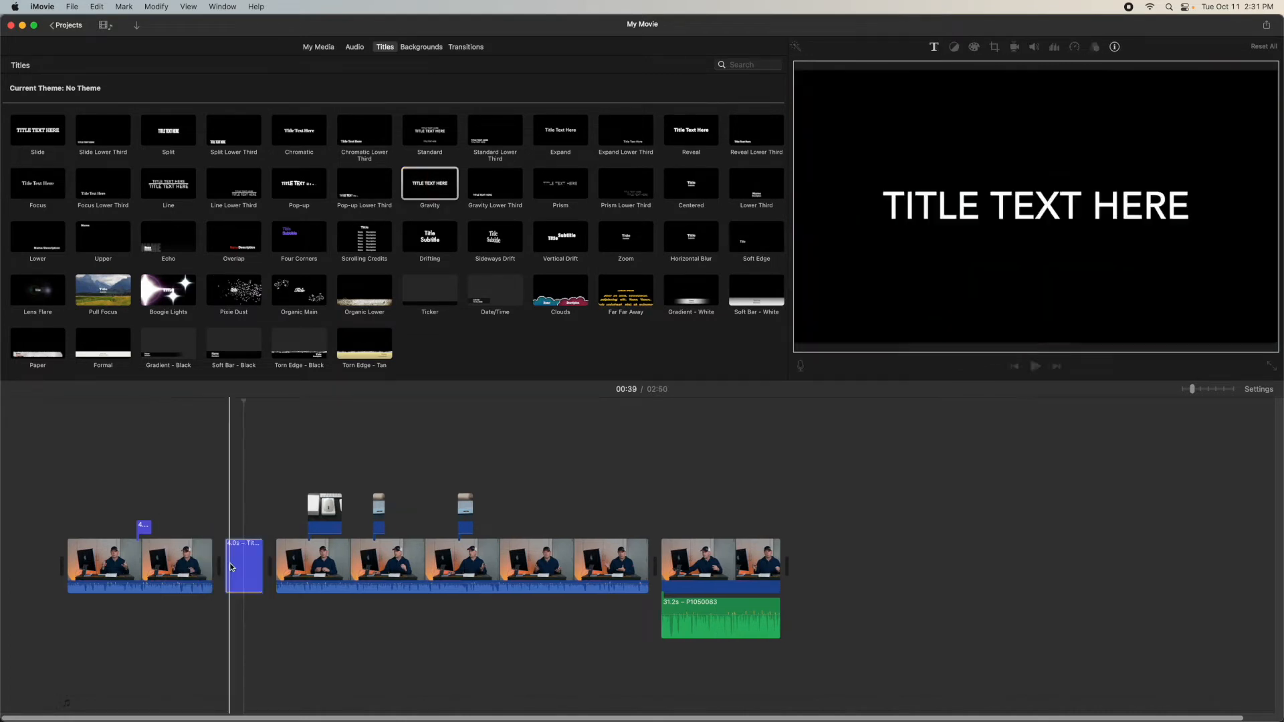
click(205, 507)
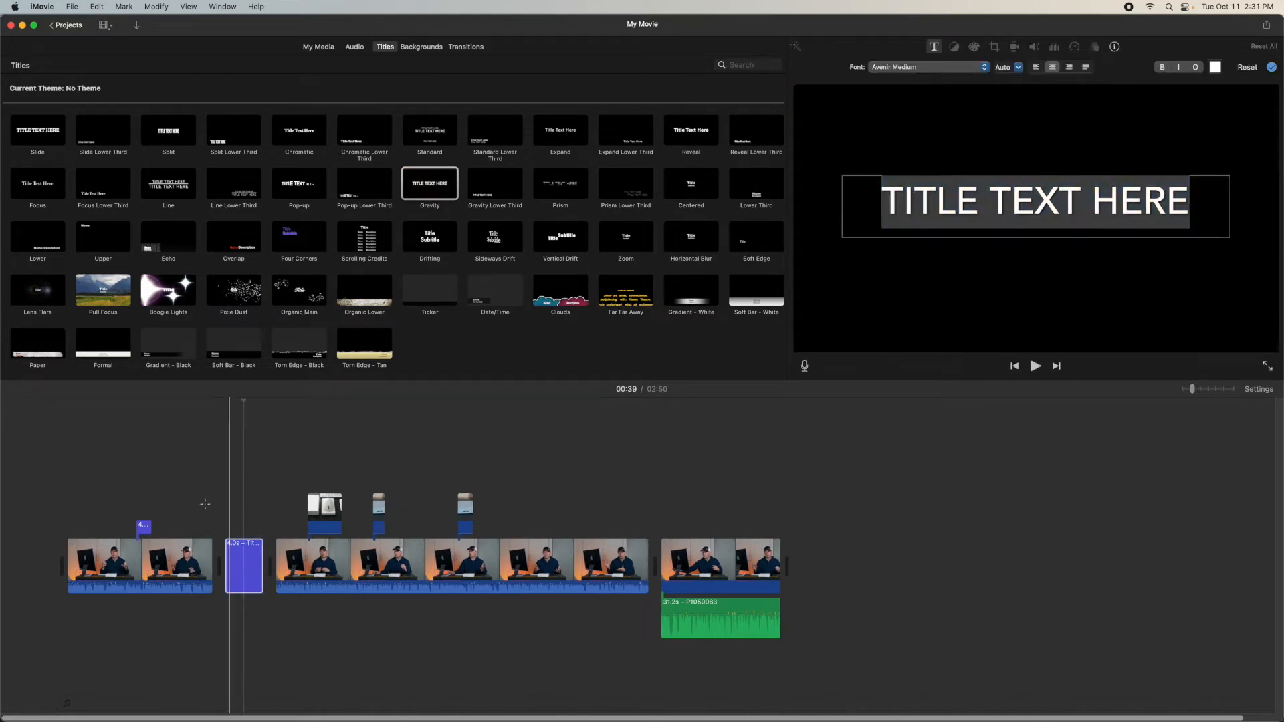
key(space)
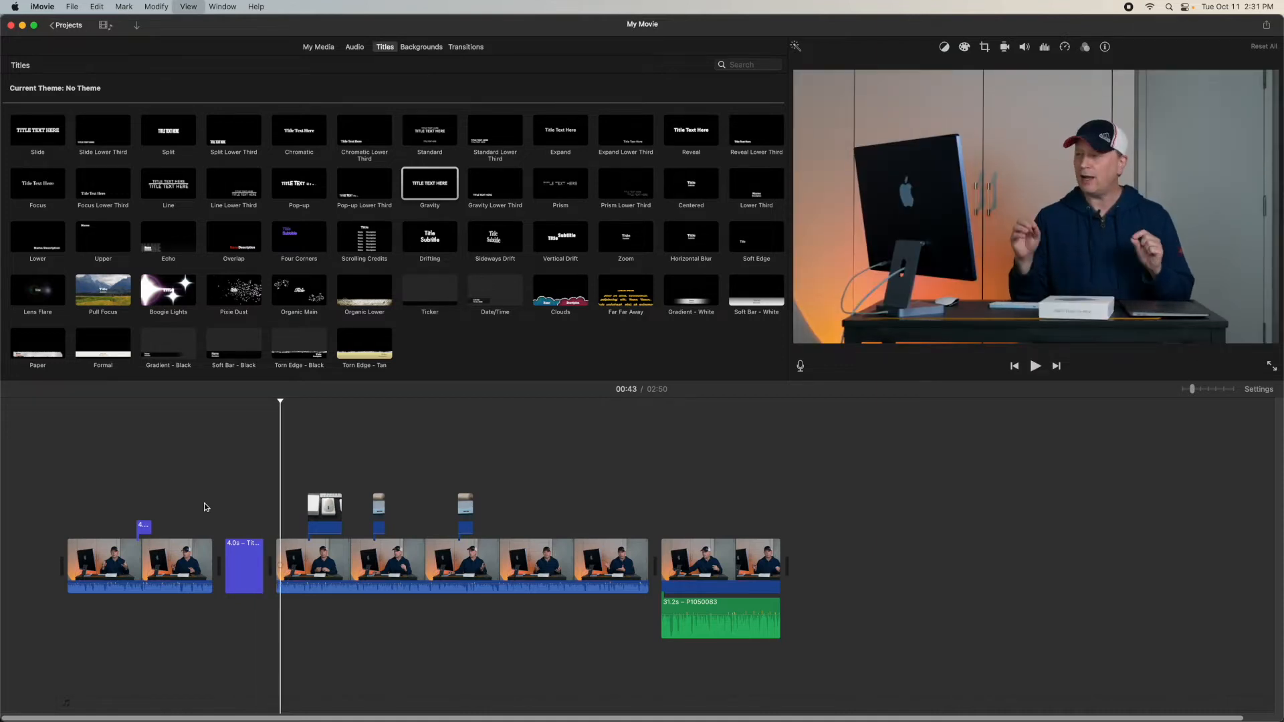
key(space)
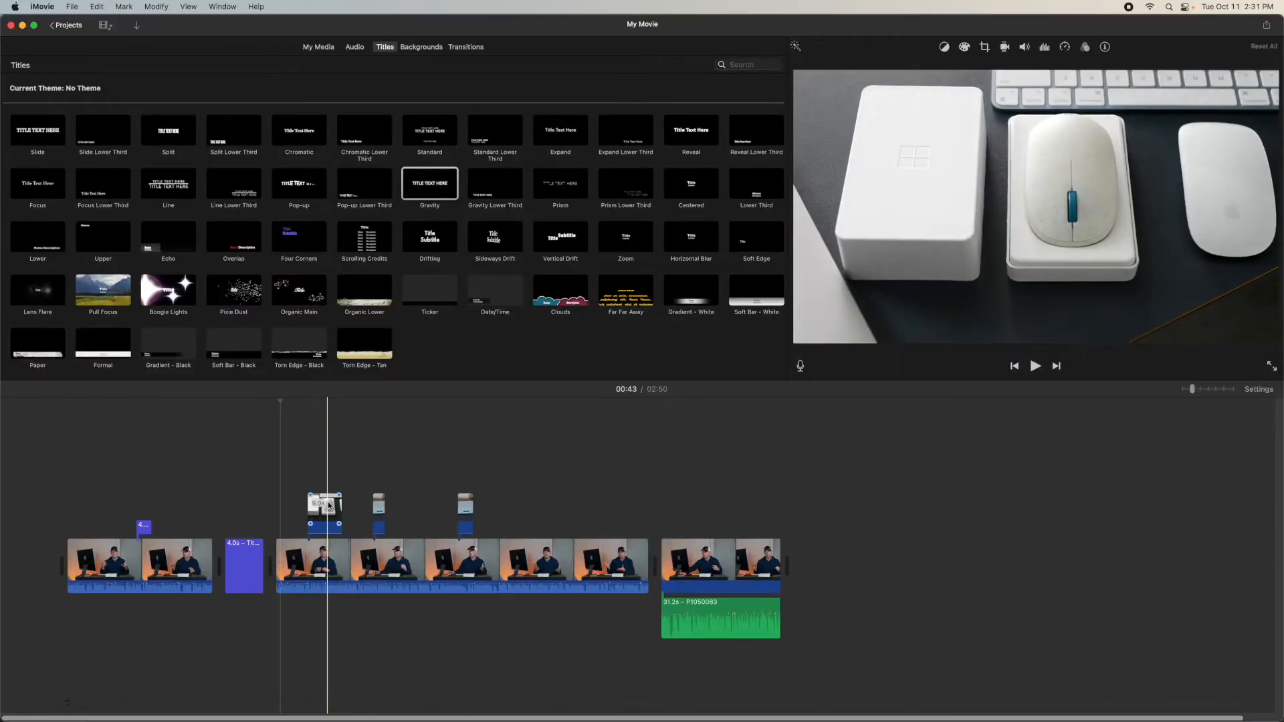
Add a fade in and out of about 01:22 to the white box and mice cutaway, and play it to check
click(333, 507)
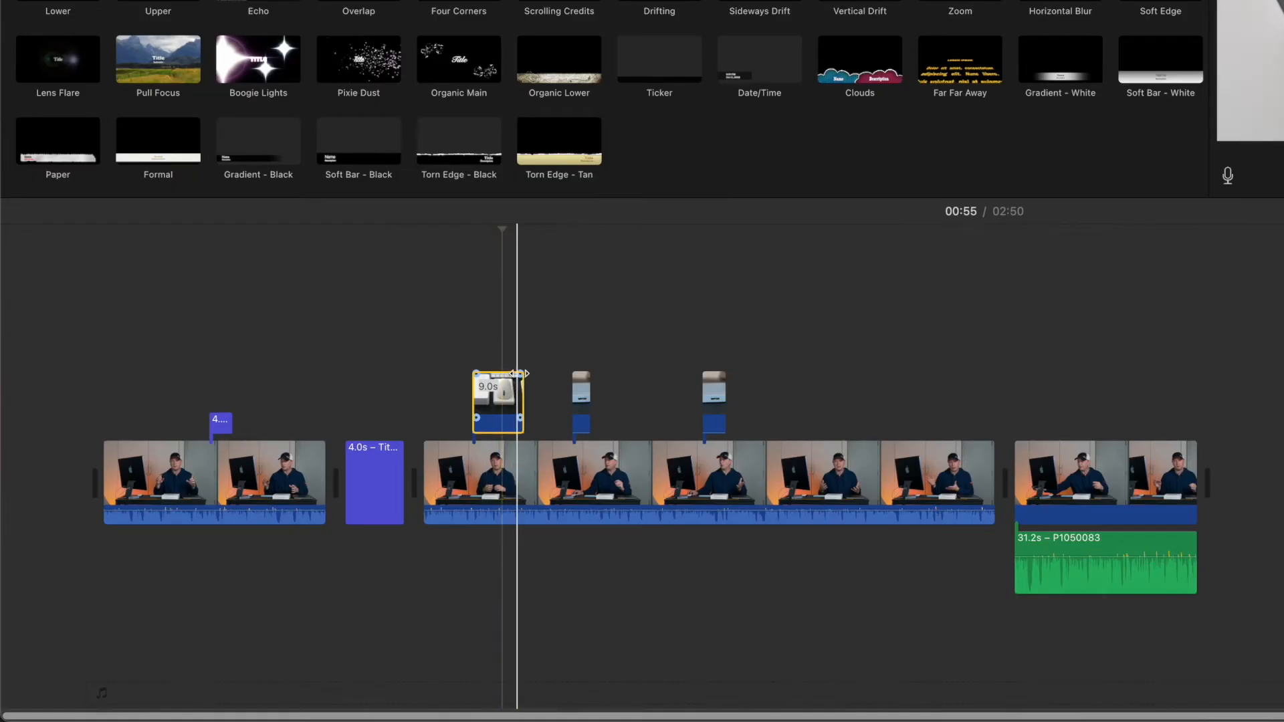
drag(339, 496, 338, 495)
drag(518, 374, 520, 373)
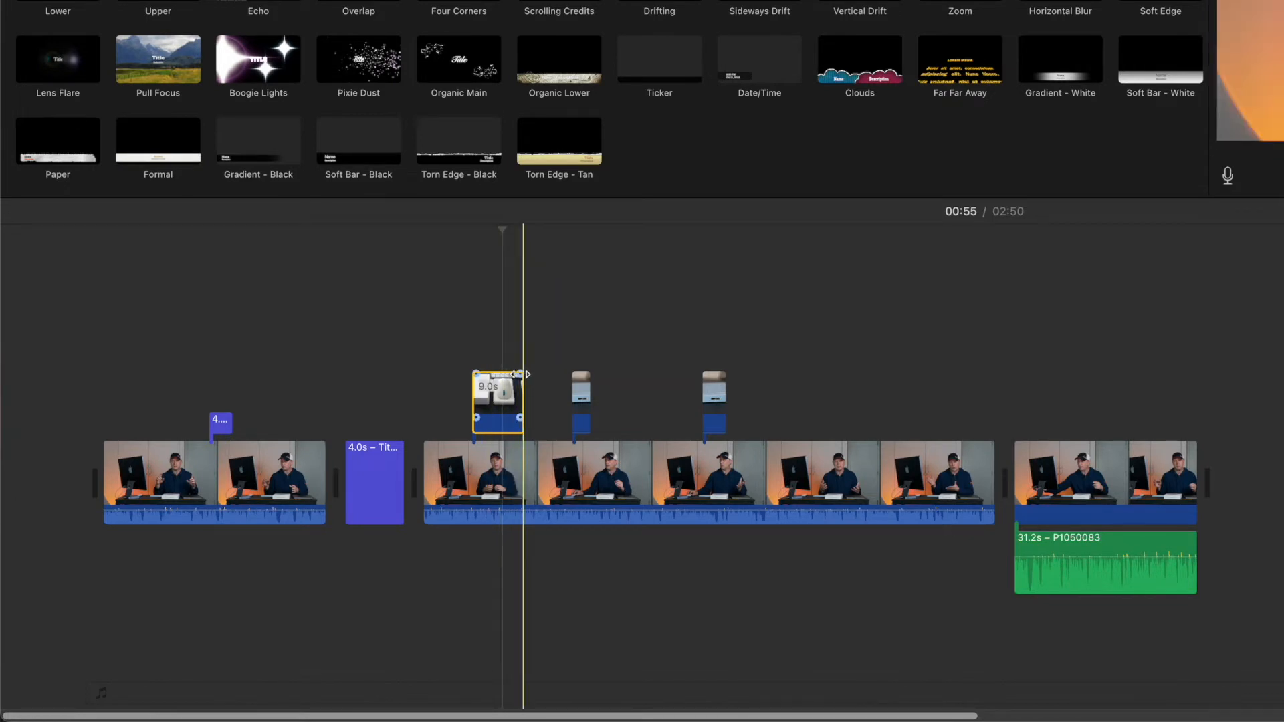
drag(528, 374, 526, 374)
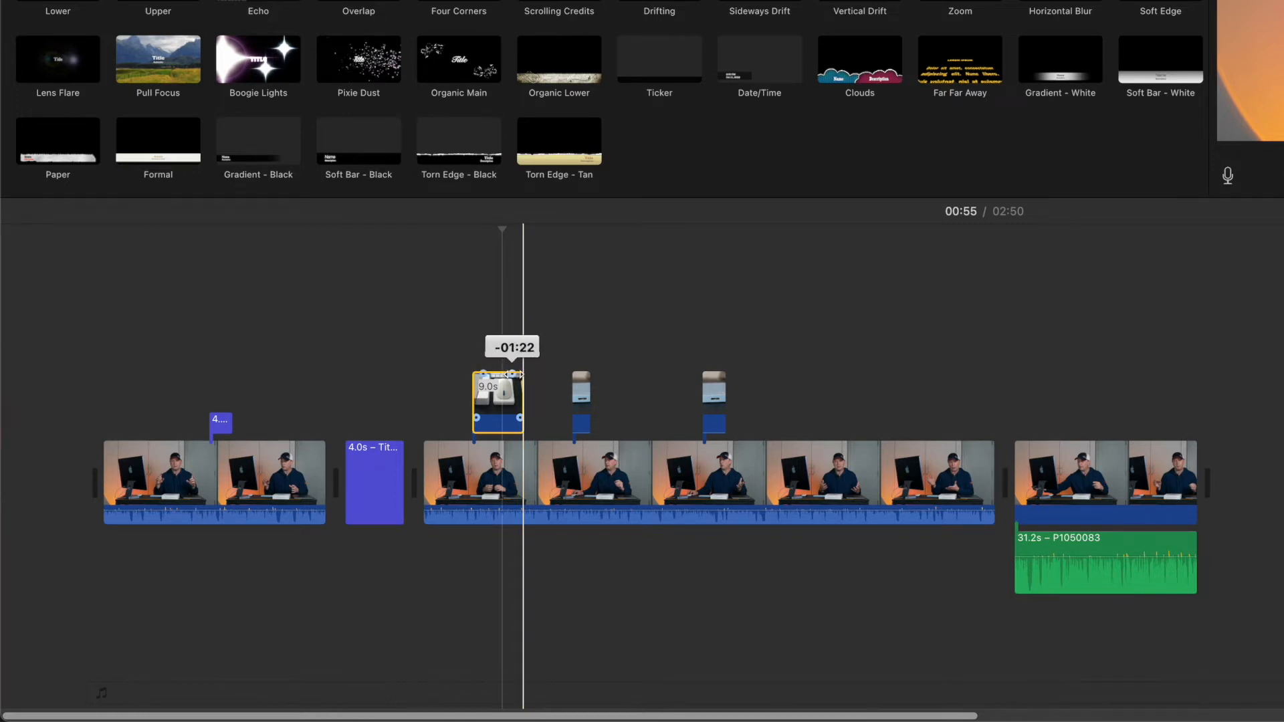
drag(521, 374, 521, 374)
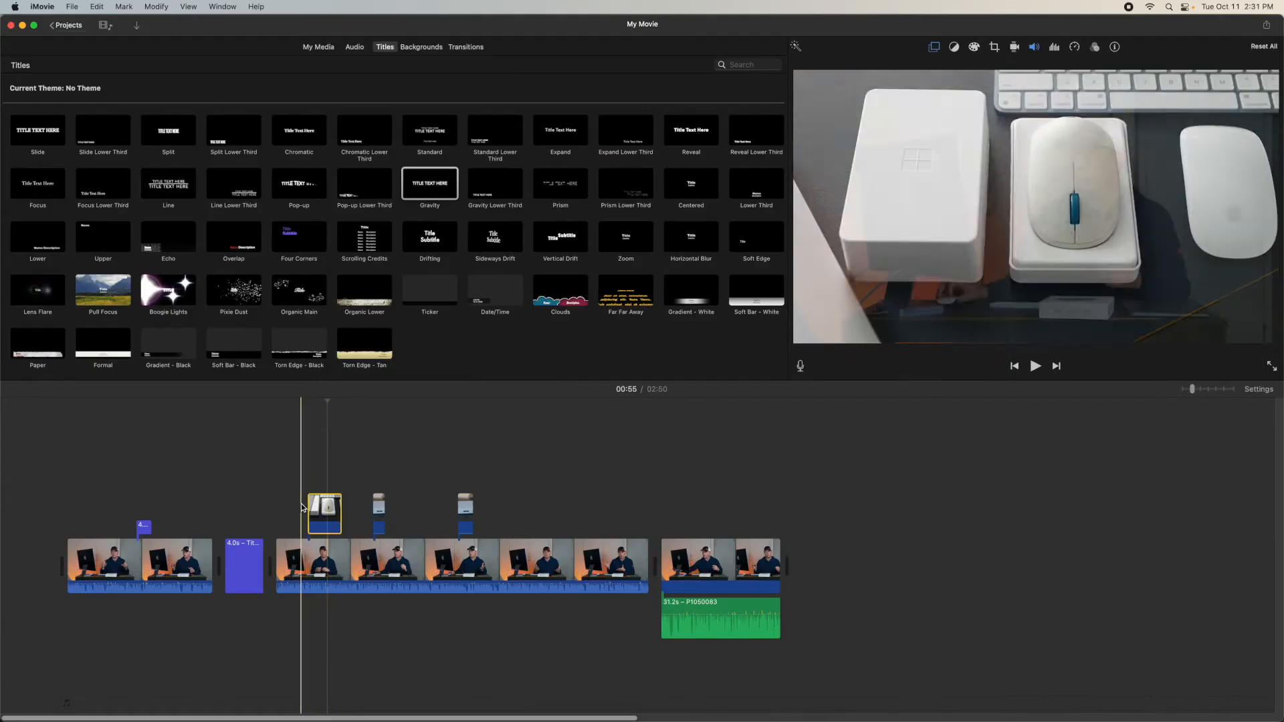
key(space)
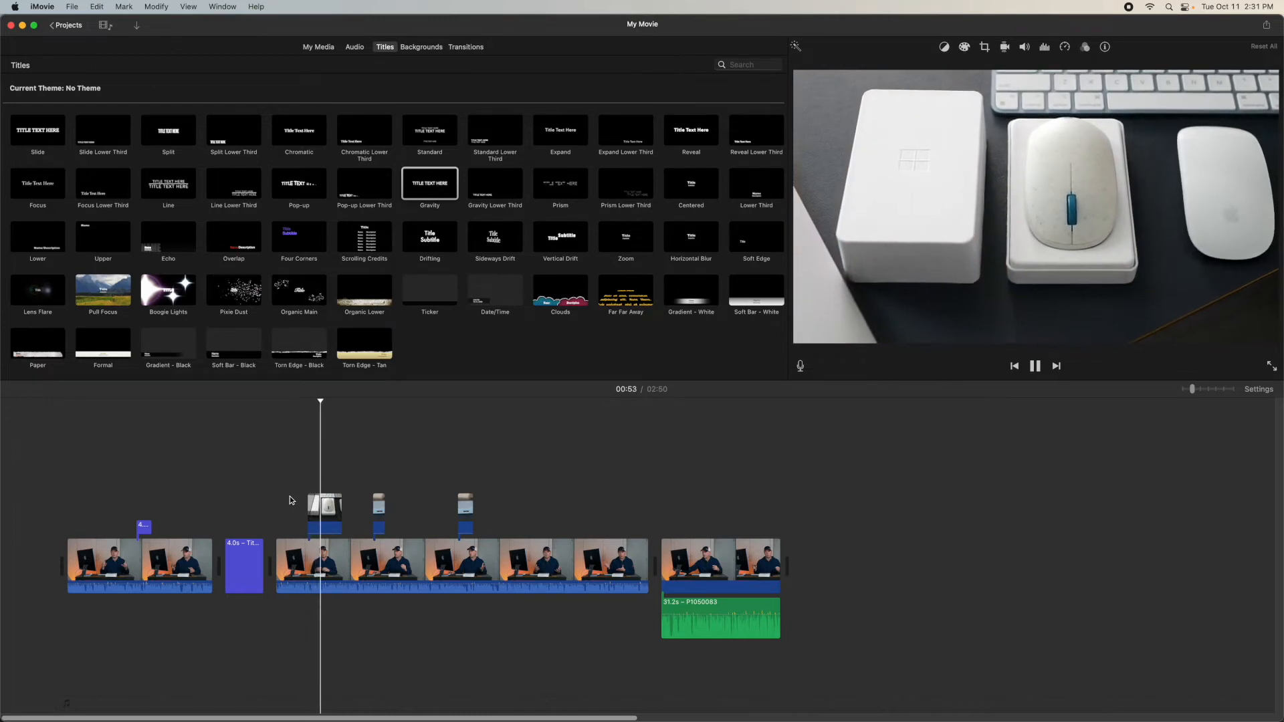
key(space)
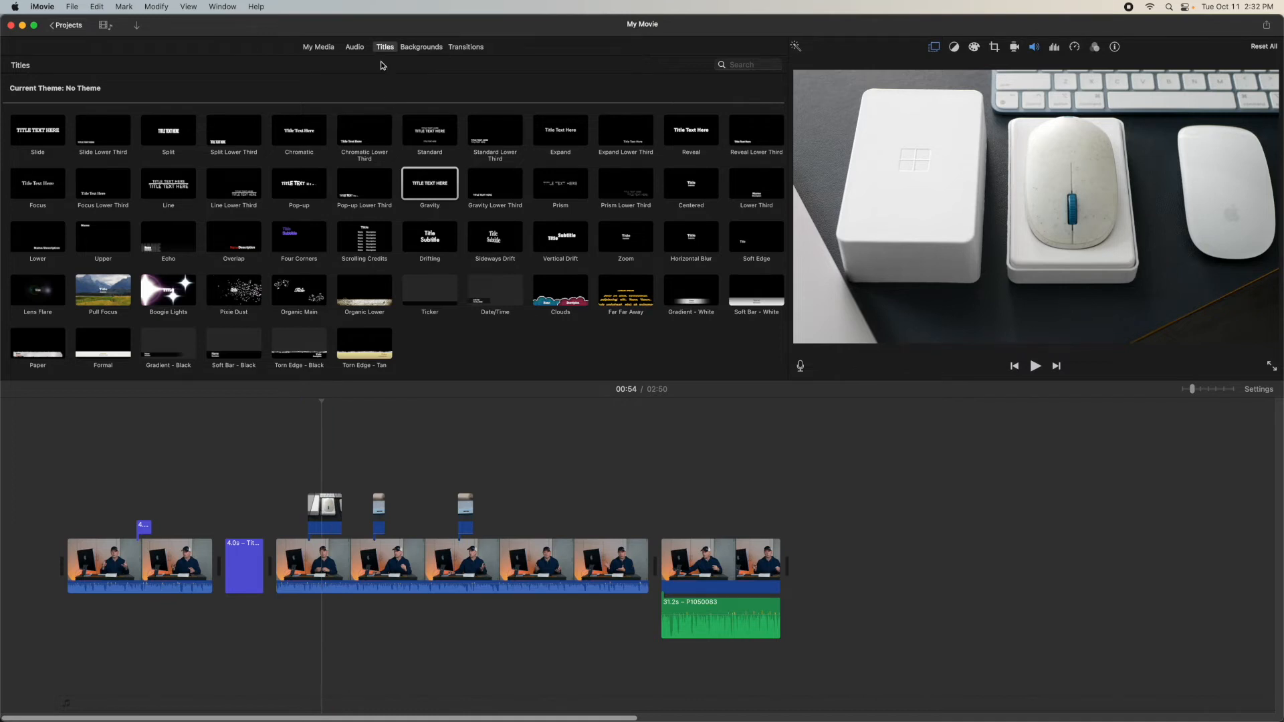
Add a Cross Zoom transition between the first segment and the Gravity title, and play across it
click(475, 50)
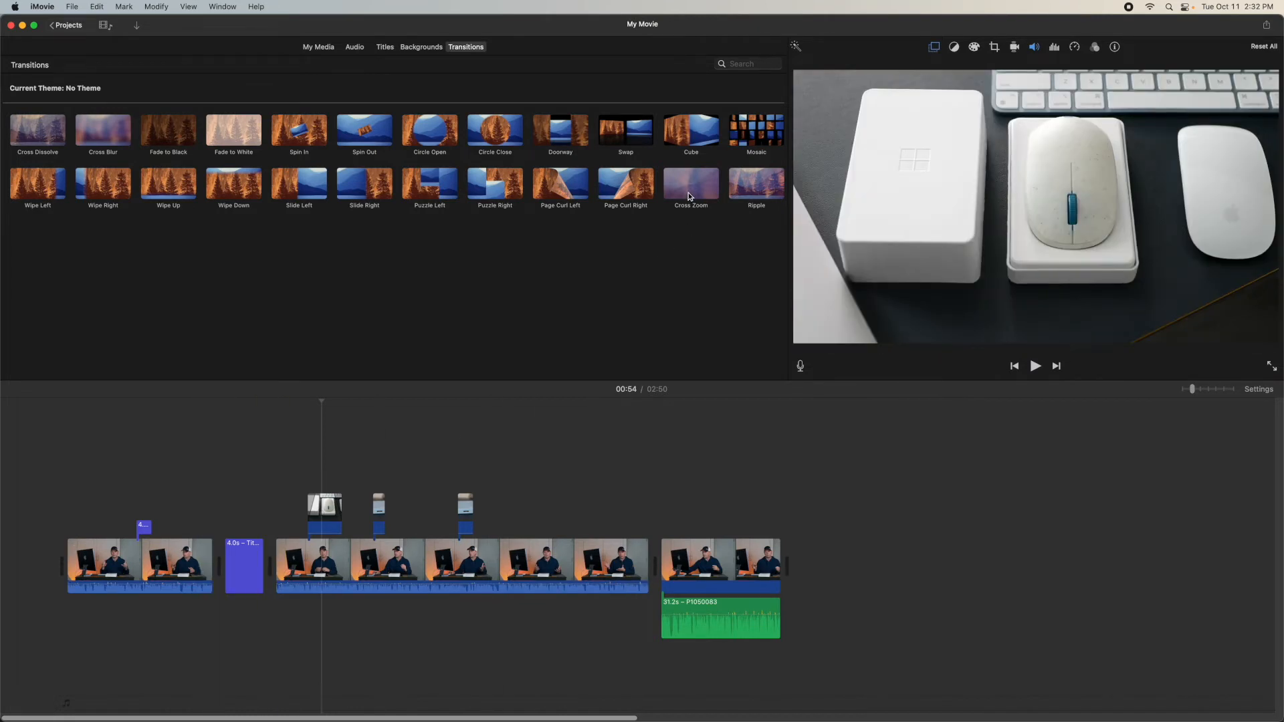
drag(679, 190, 217, 565)
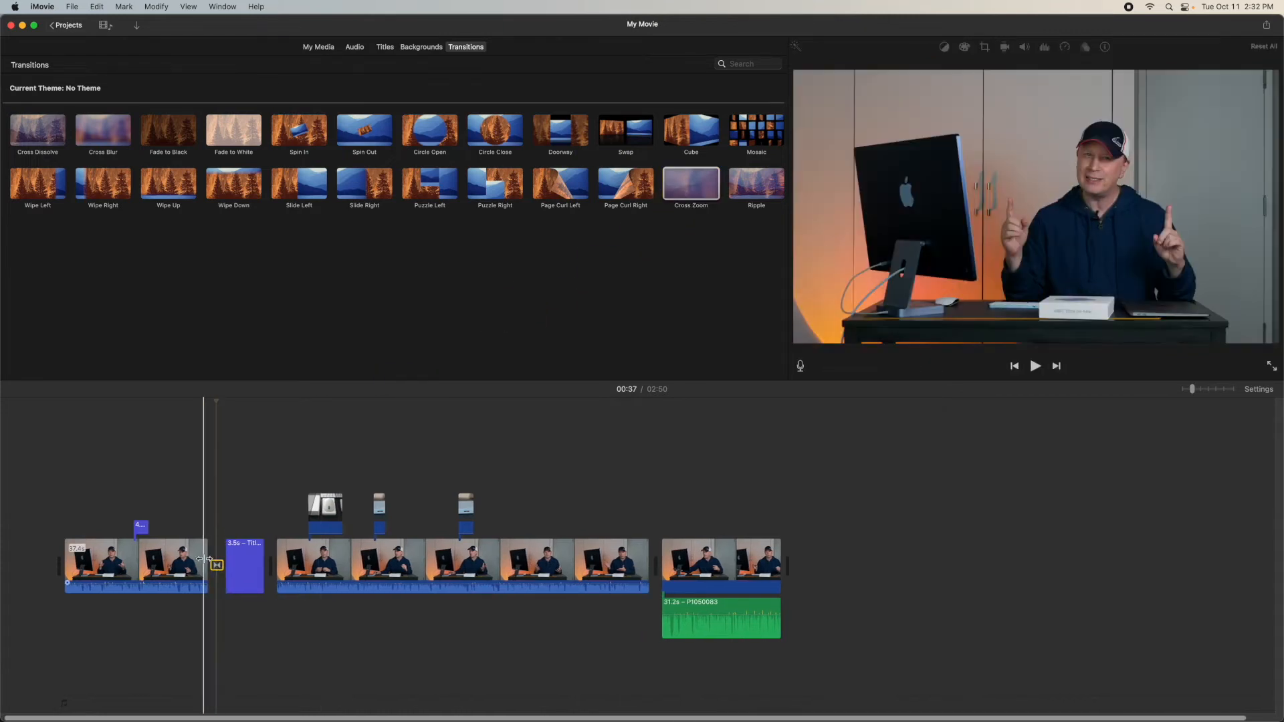
key(space)
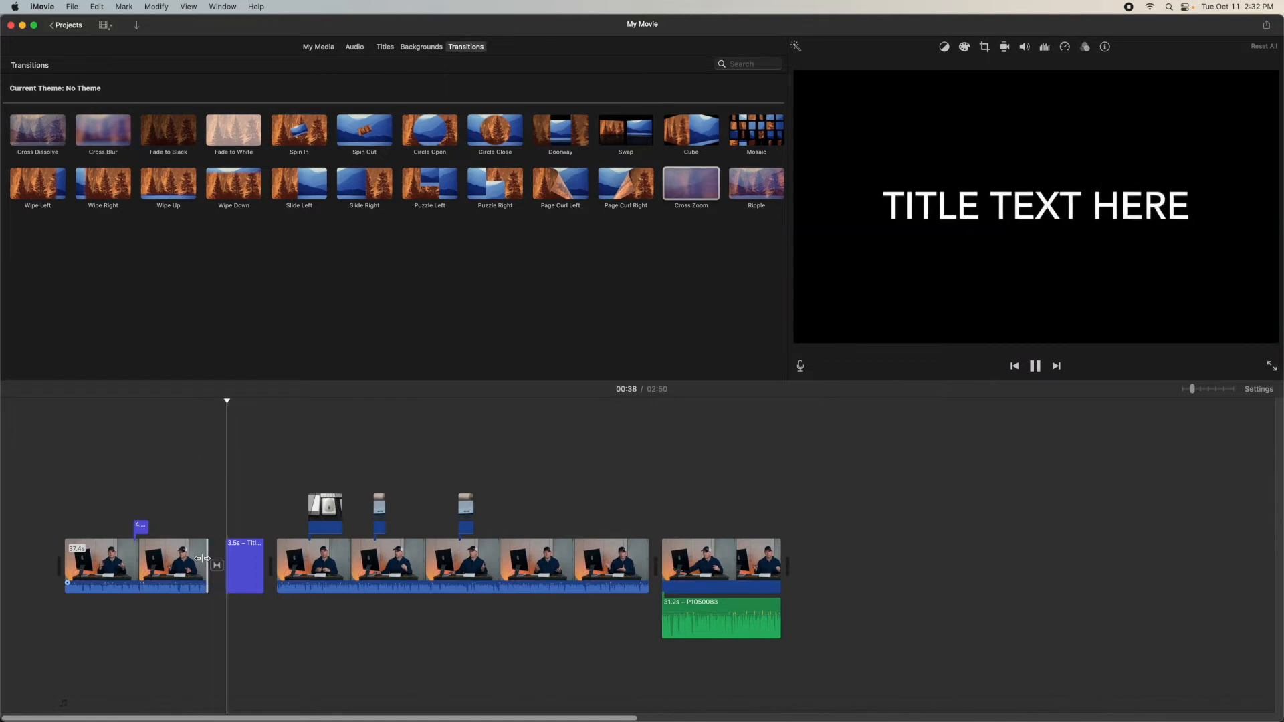
key(space)
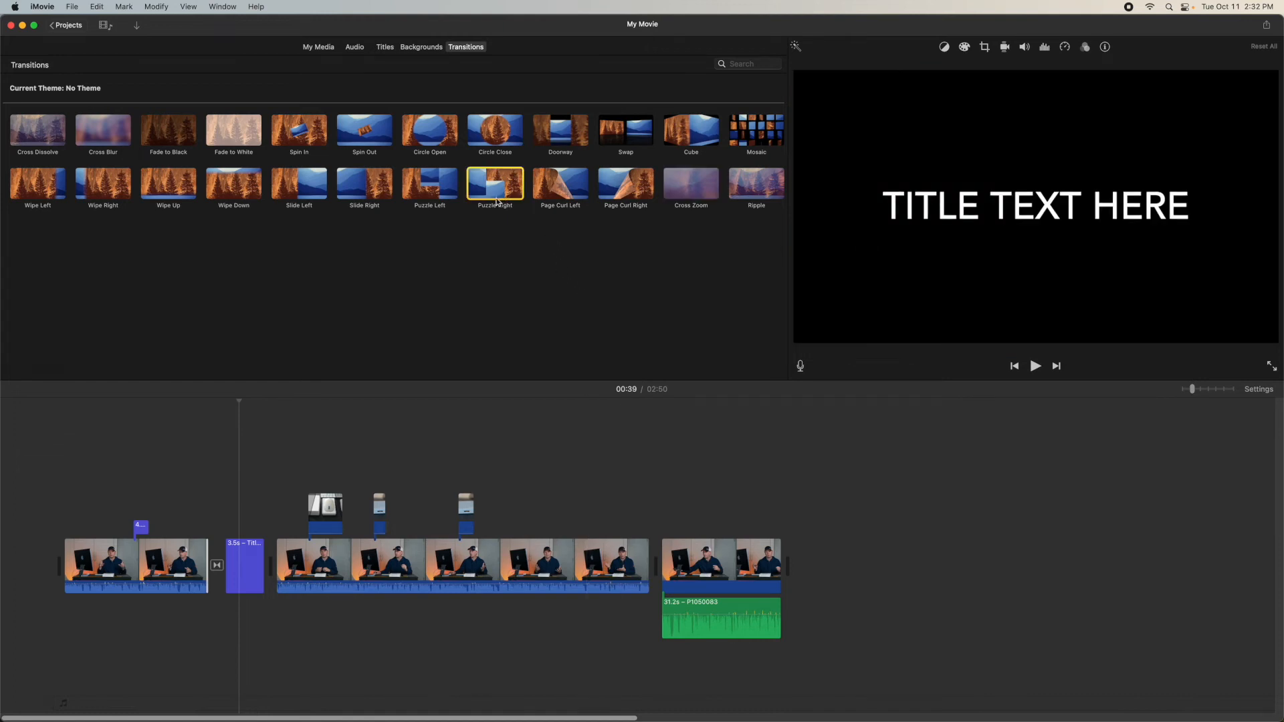
Add a Puzzle Right transition between the long second segment and the last segment, and play across it
drag(497, 201, 651, 567)
key(space)
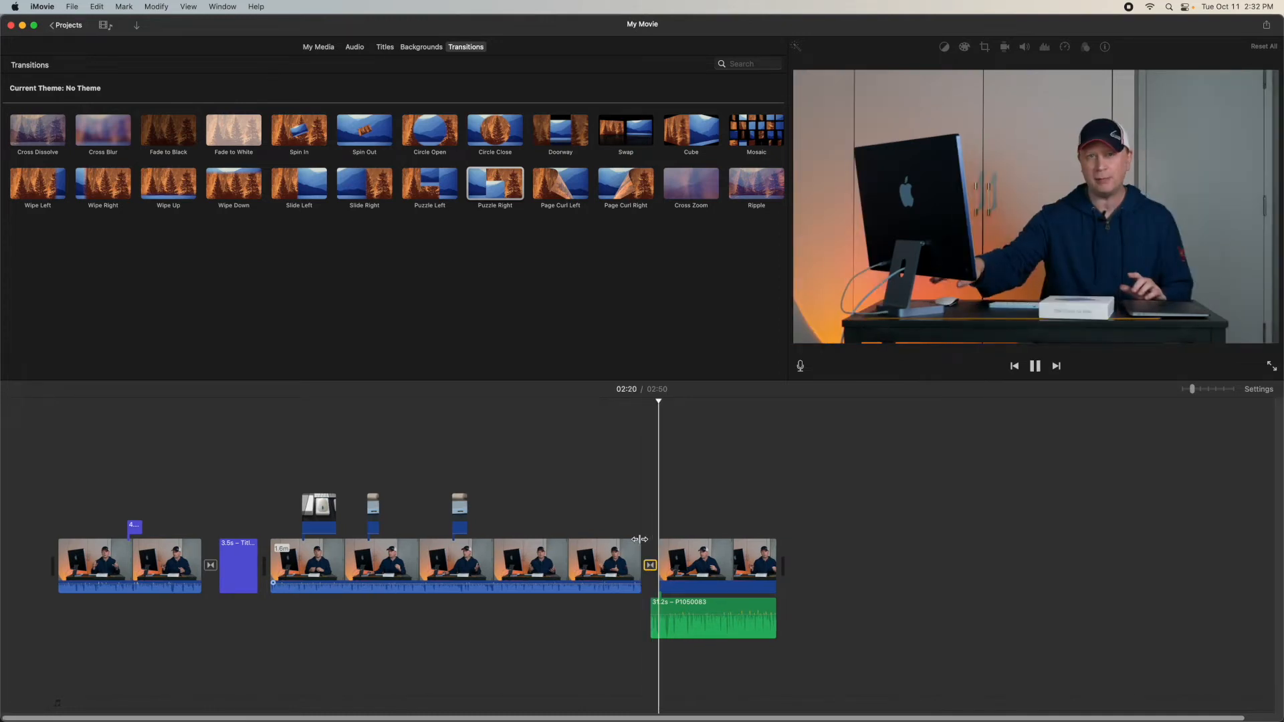
key(space)
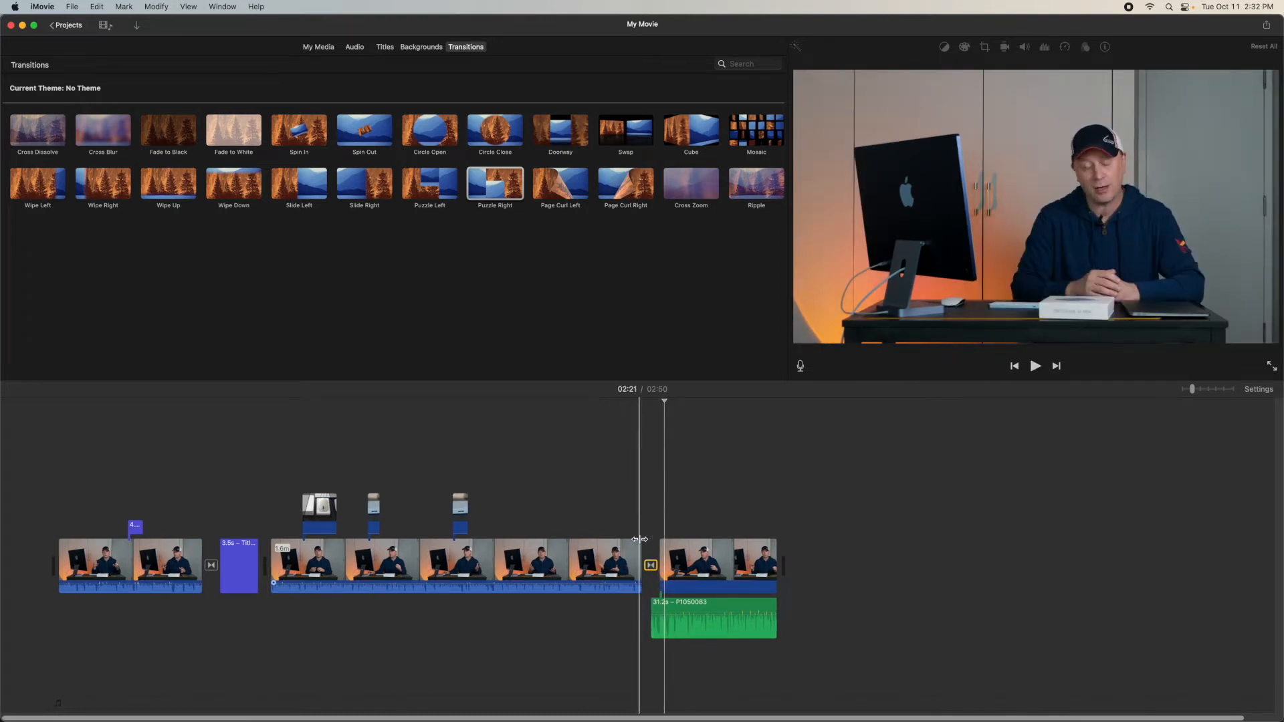
View the color balance options for the long second segment, and adjust its highlights with color correction
click(319, 47)
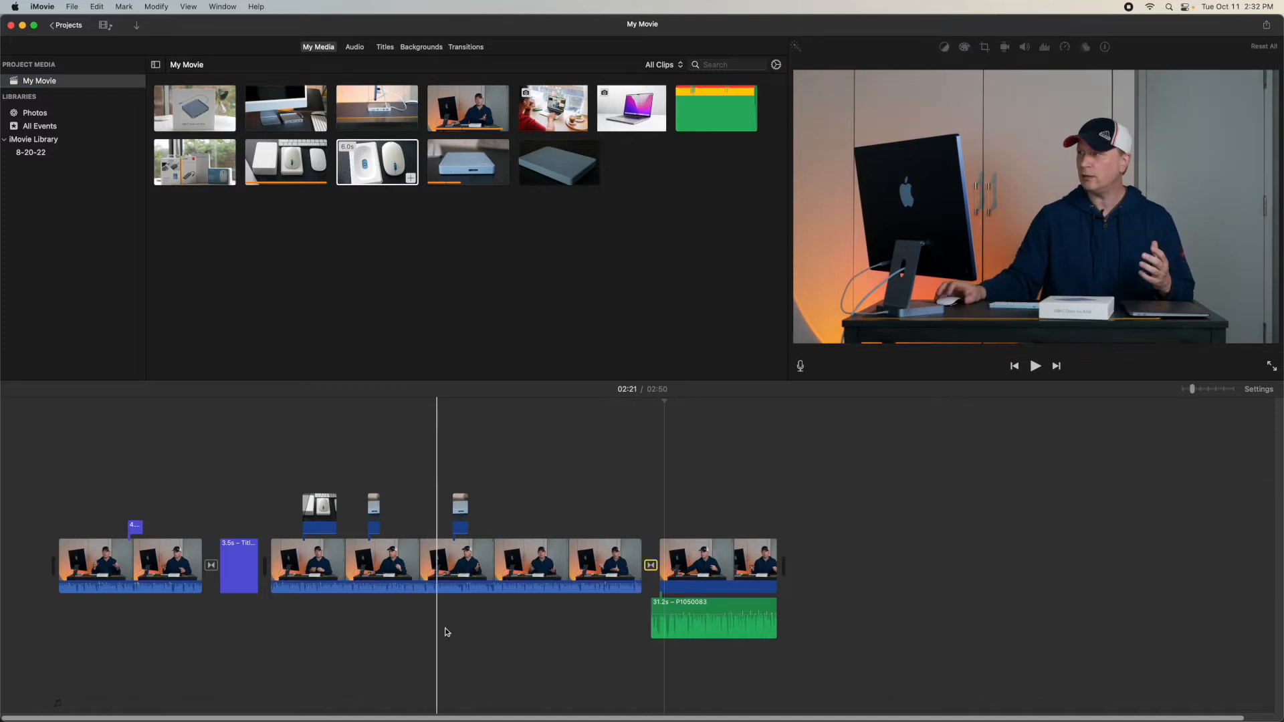
click(479, 569)
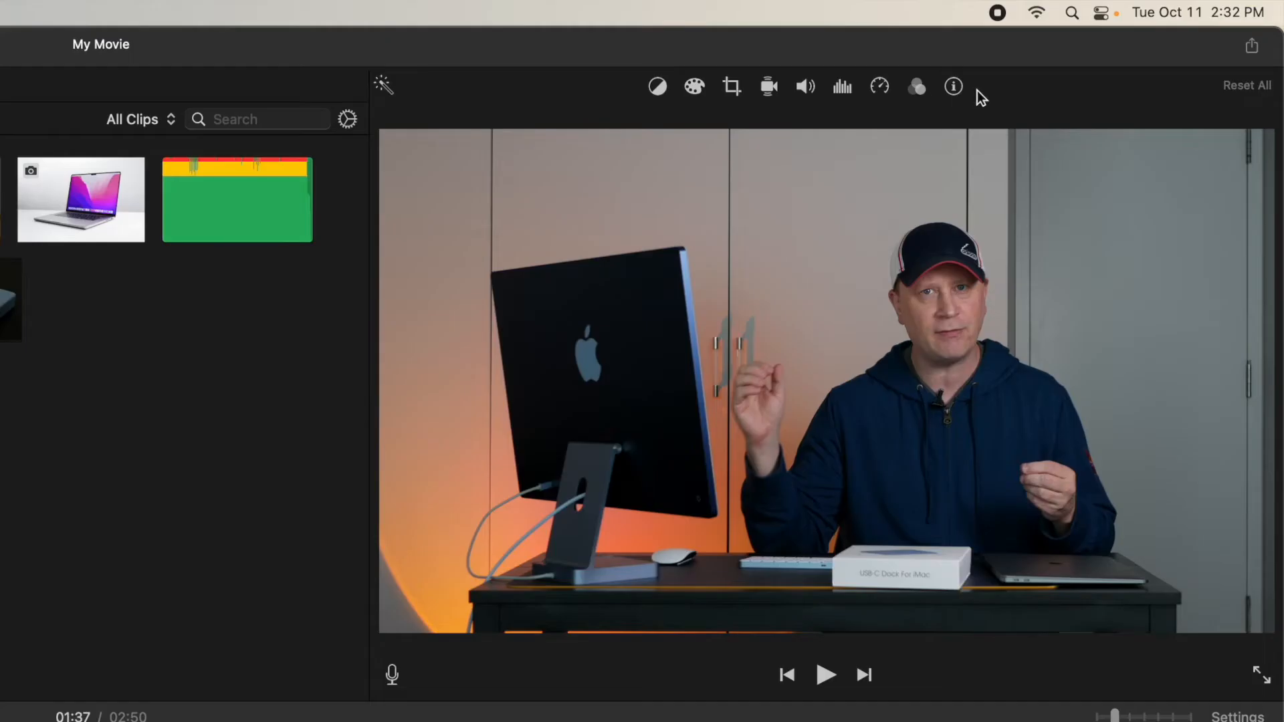
click(664, 91)
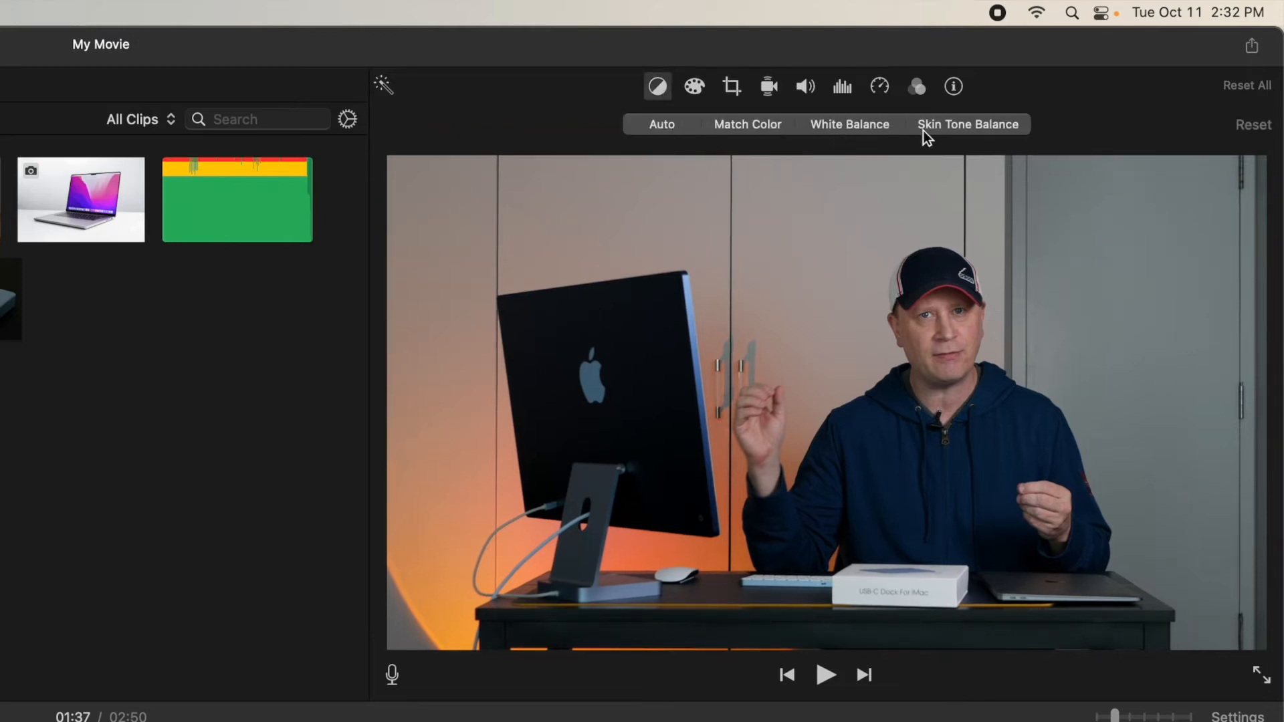
click(694, 86)
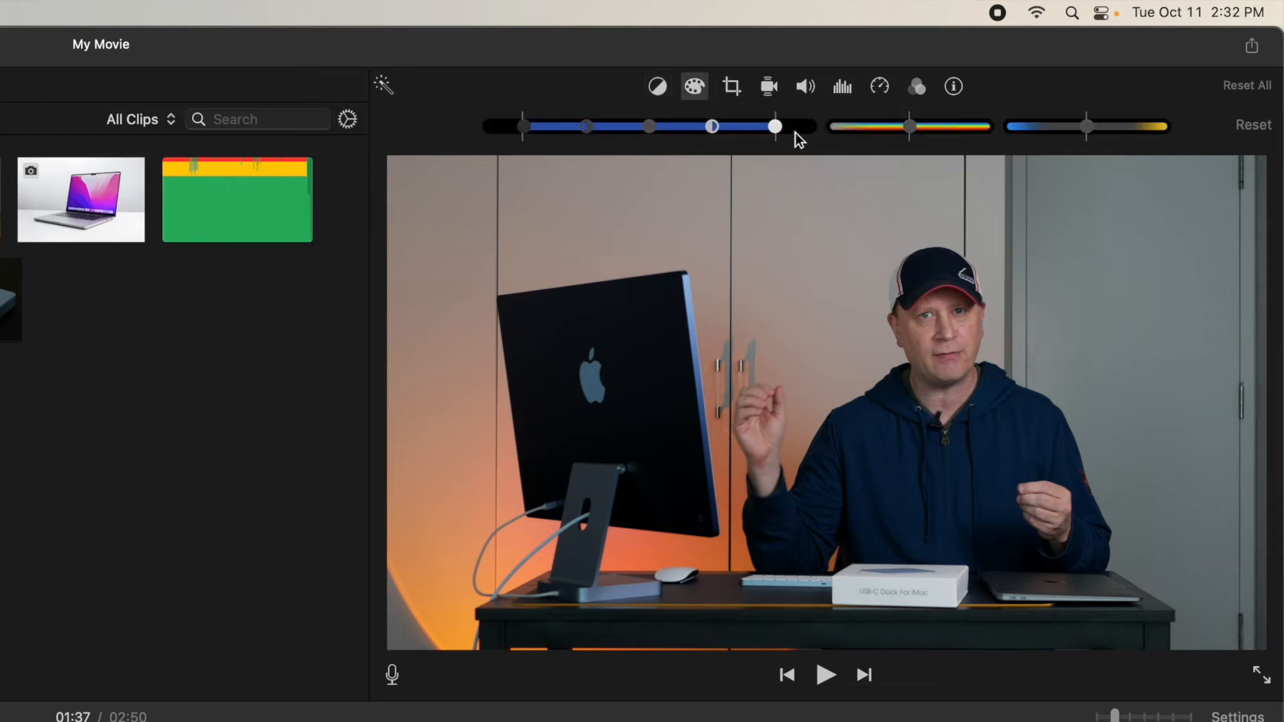
mouse_move(772, 127)
mouse_down()
mouse_move(804, 127)
mouse_move(749, 131)
mouse_move(772, 133)
mouse_up()
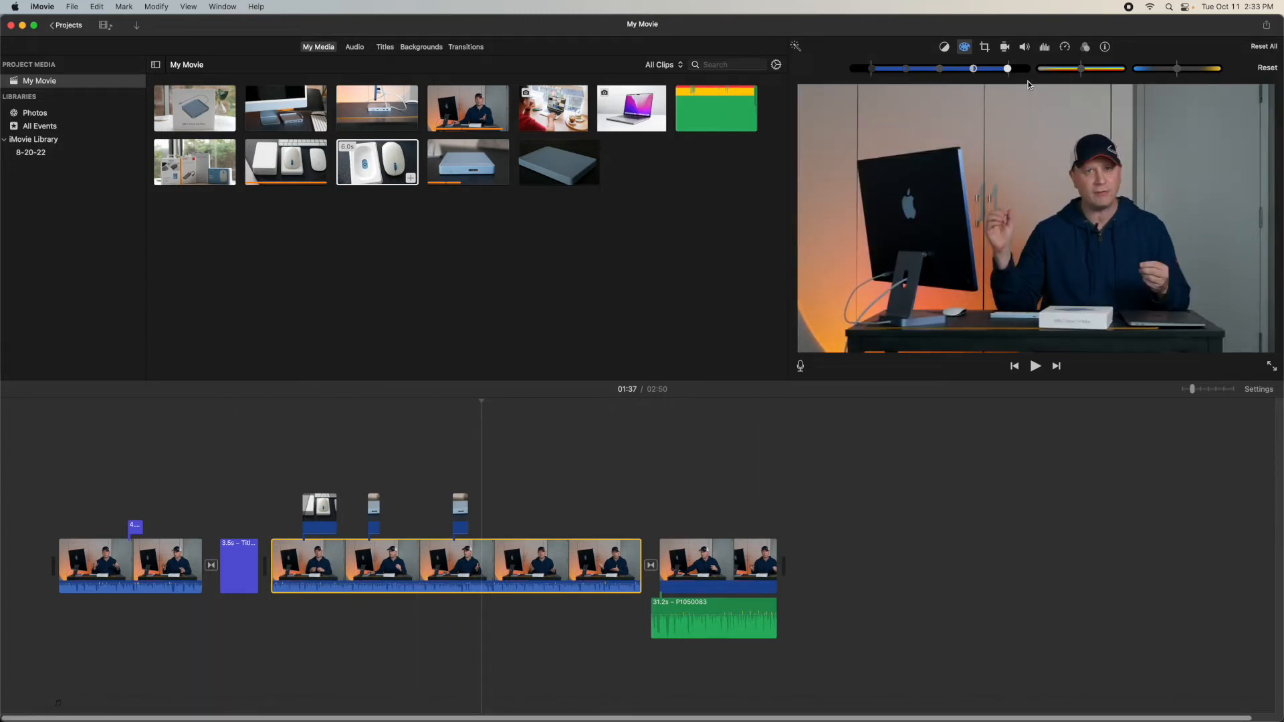
Select all the main segments on the timeline and adjust their highlights together with color correction
shift+click(687, 572)
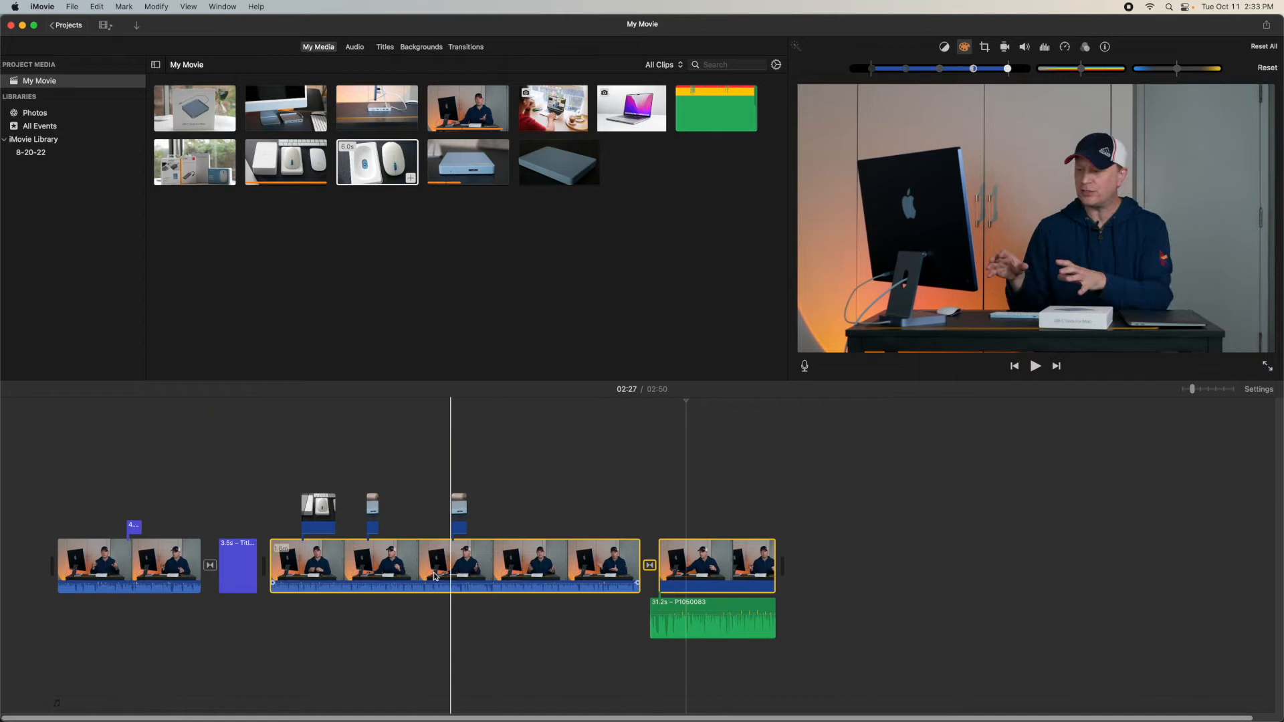
shift+click(131, 569)
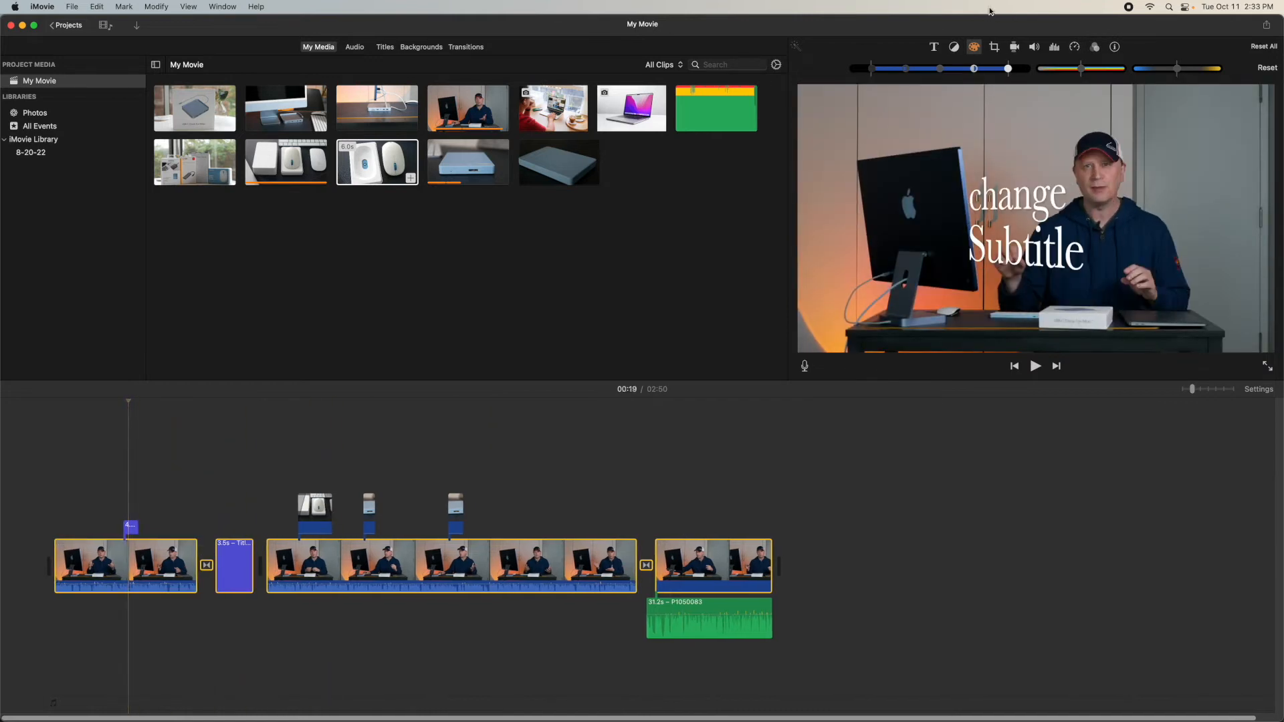
drag(1008, 71, 1009, 71)
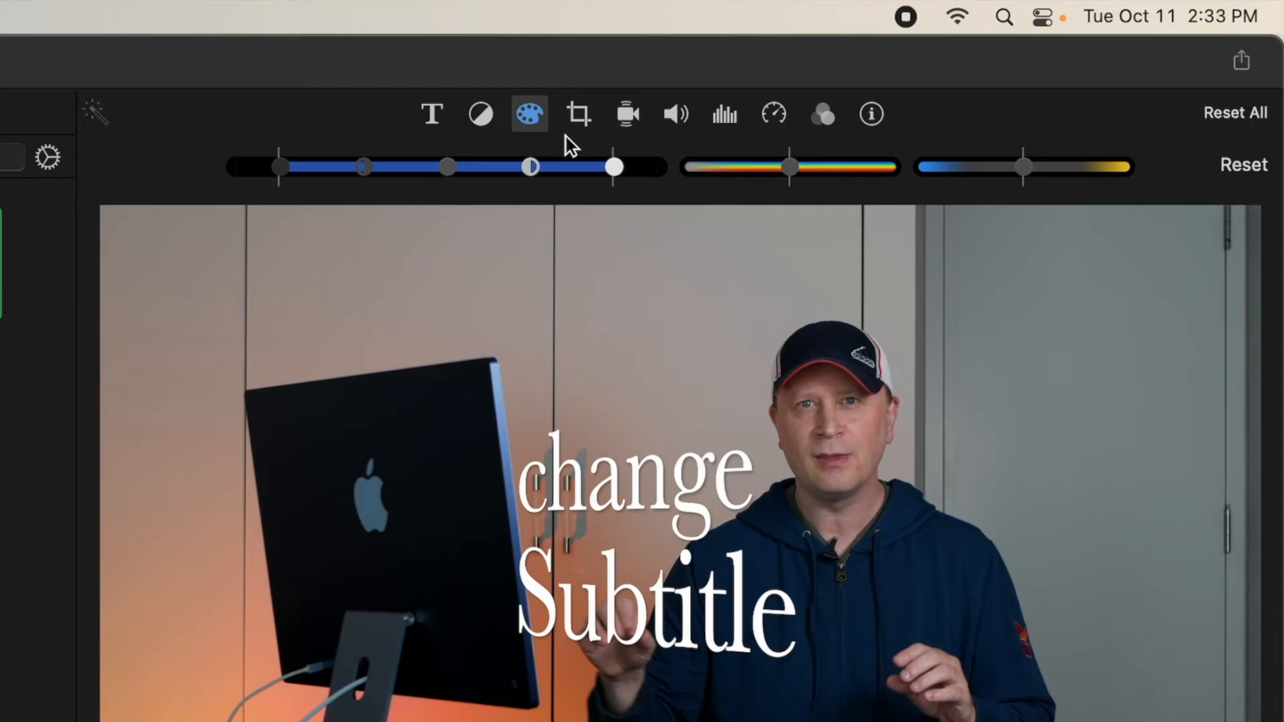
Try the Crop to Fill and Ken Burns styles on the selected segments, and return them to Fit
click(575, 118)
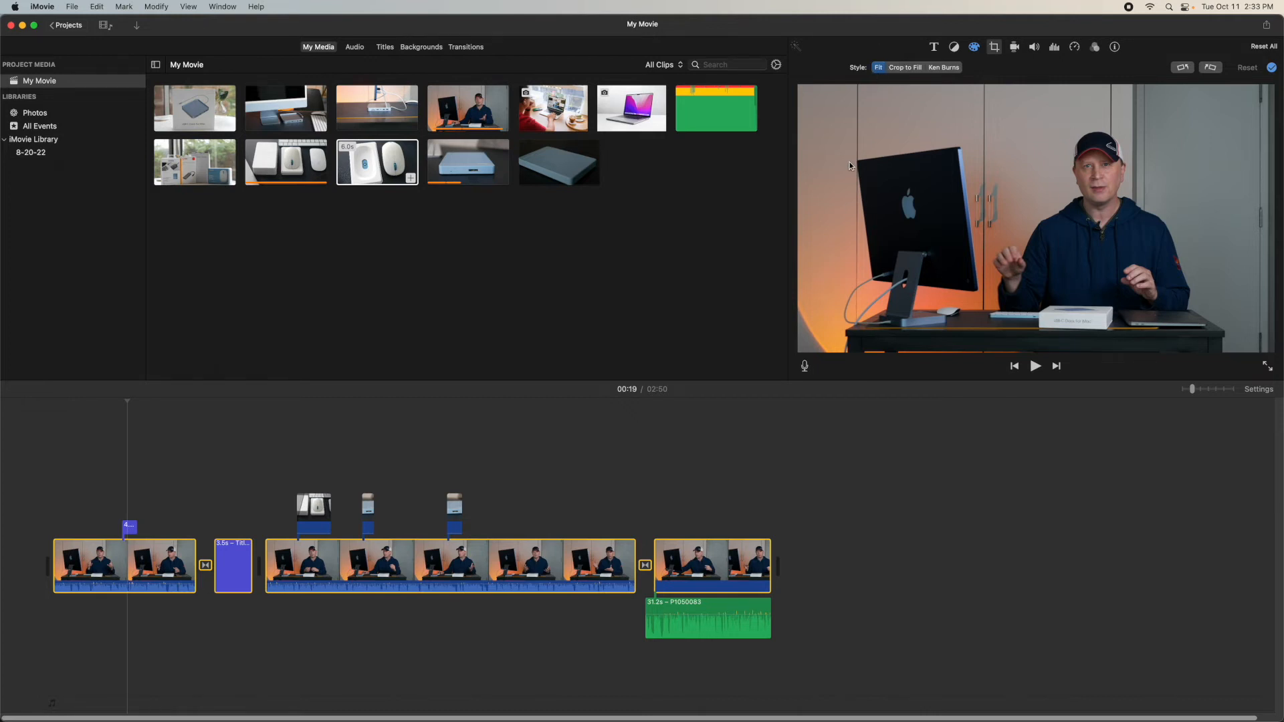
click(912, 69)
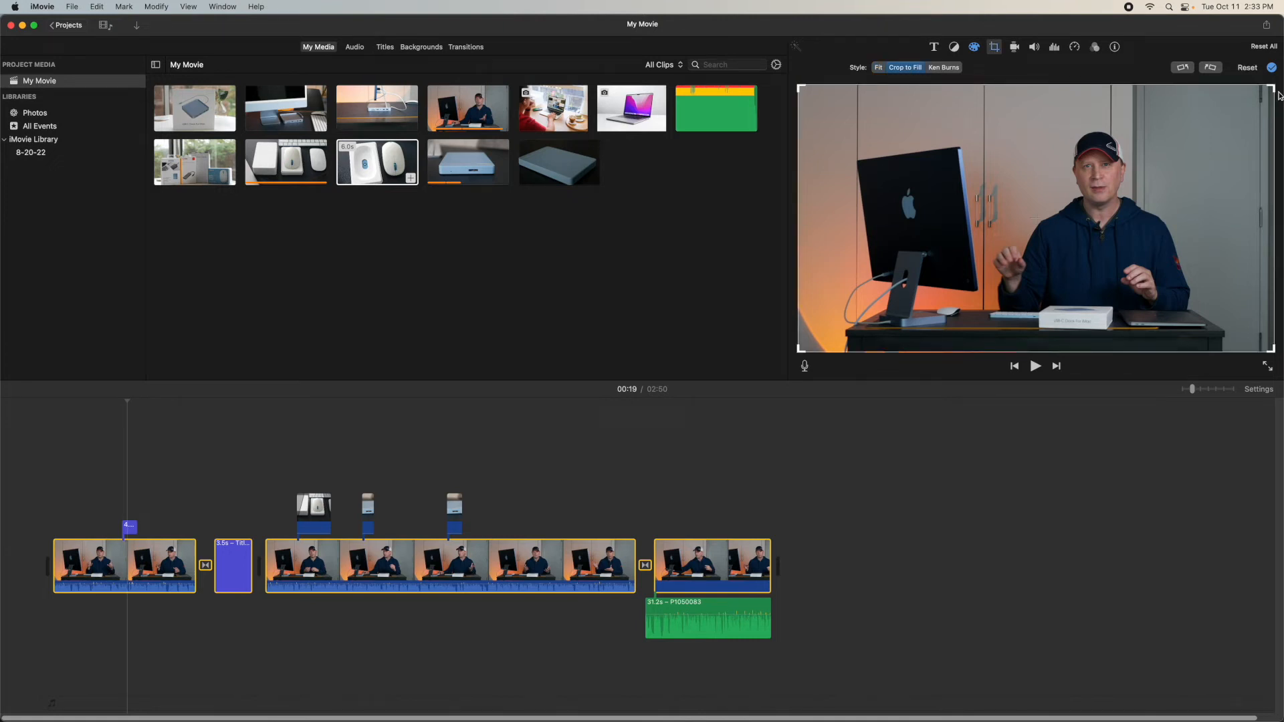
mouse_move(1272, 87)
mouse_down()
mouse_move(1132, 157)
mouse_move(1279, 77)
mouse_up()
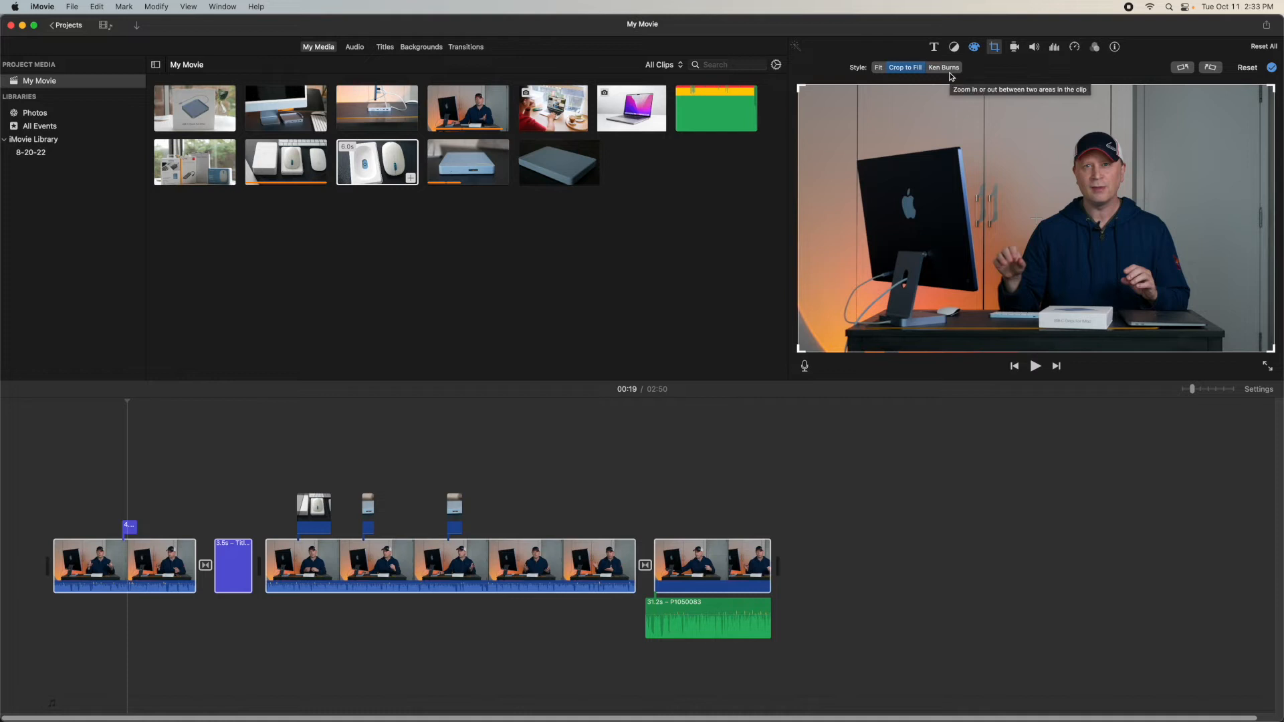
click(946, 69)
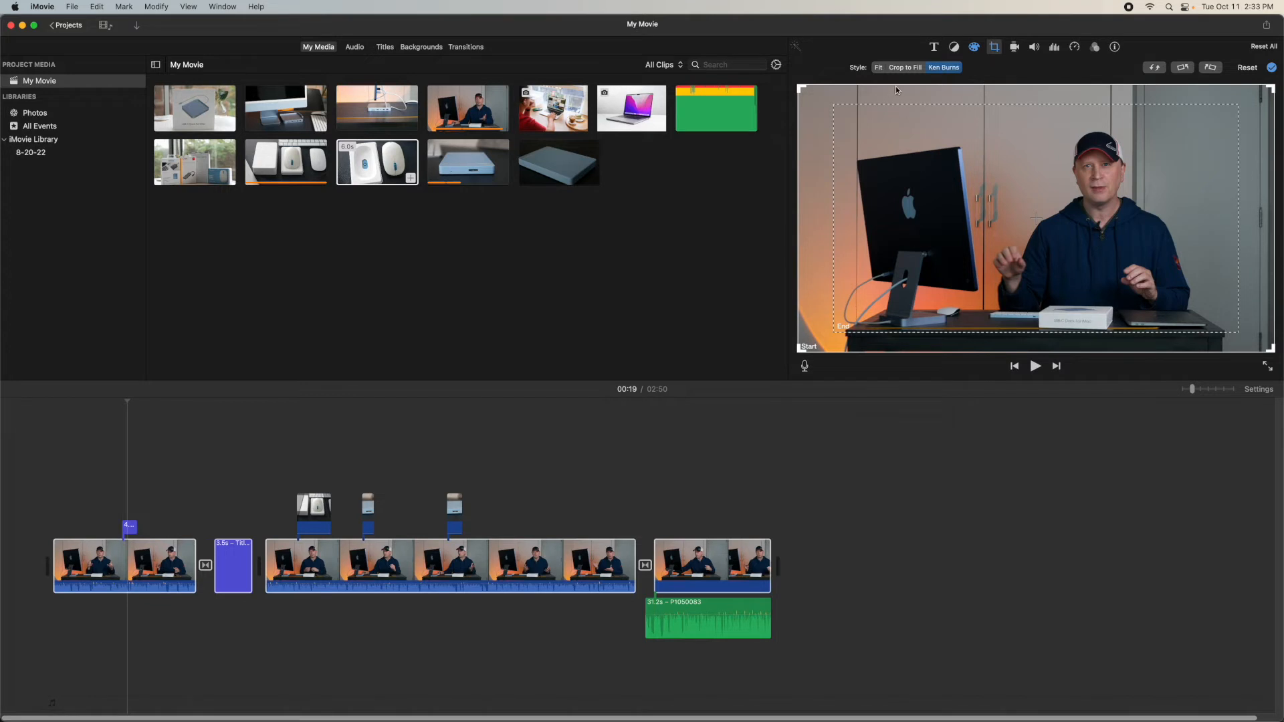
click(878, 68)
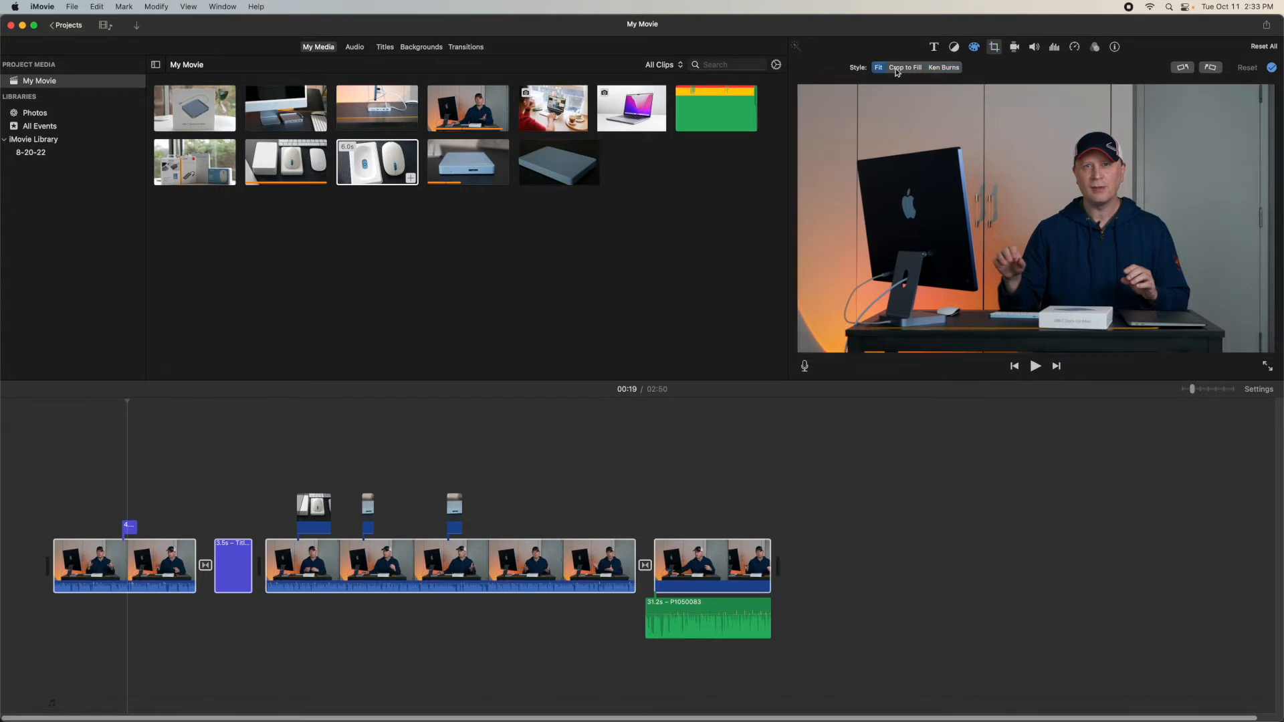
Turn on Stabilize Shaky Video for the last segment of the timeline
click(1014, 47)
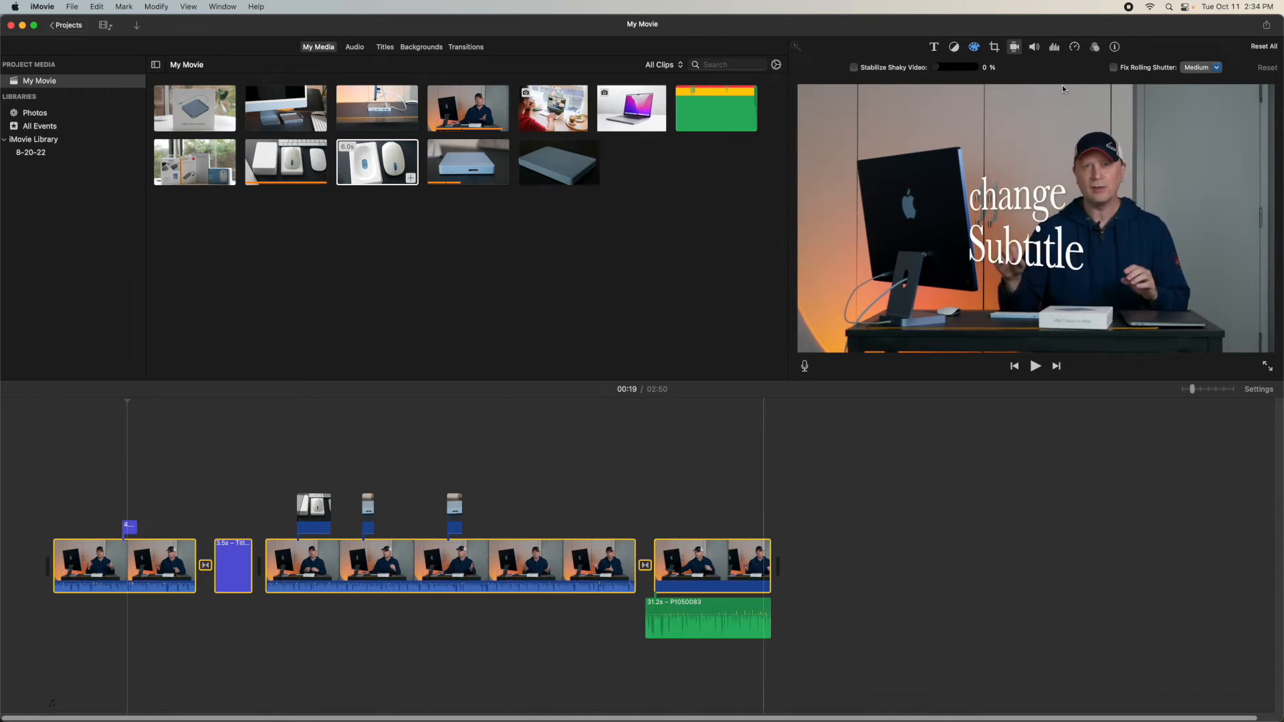
click(631, 569)
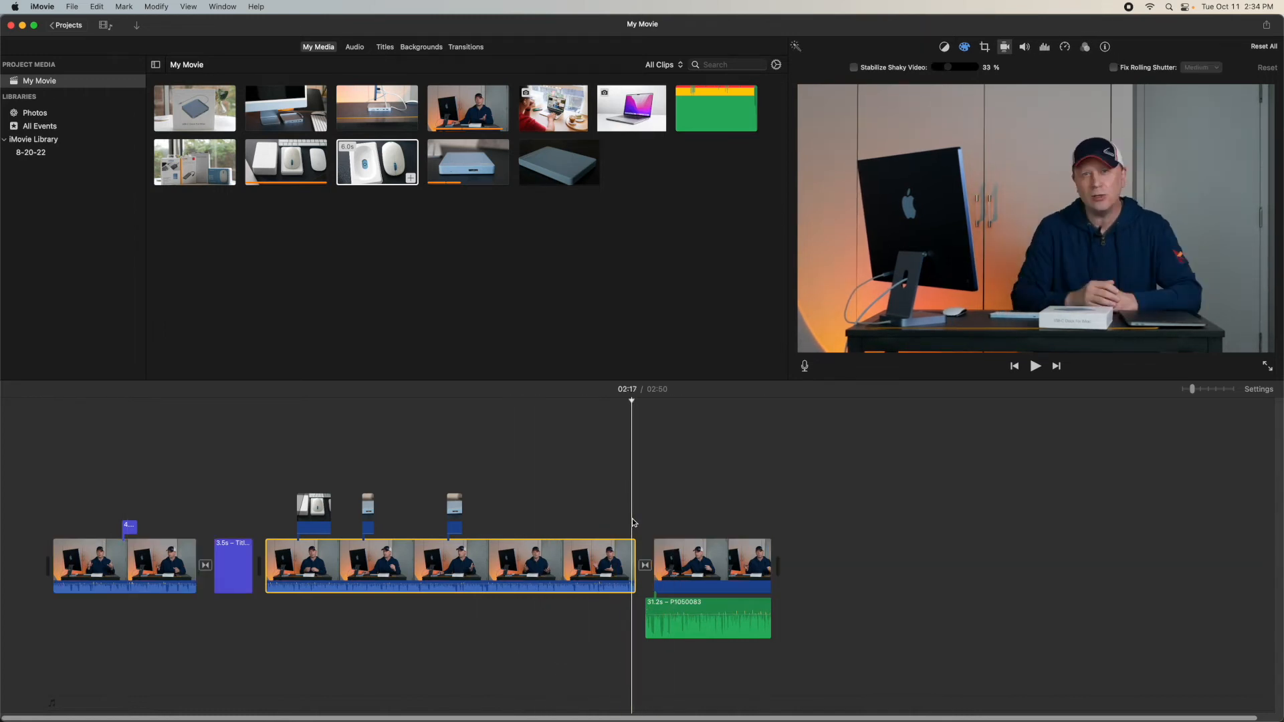
click(693, 581)
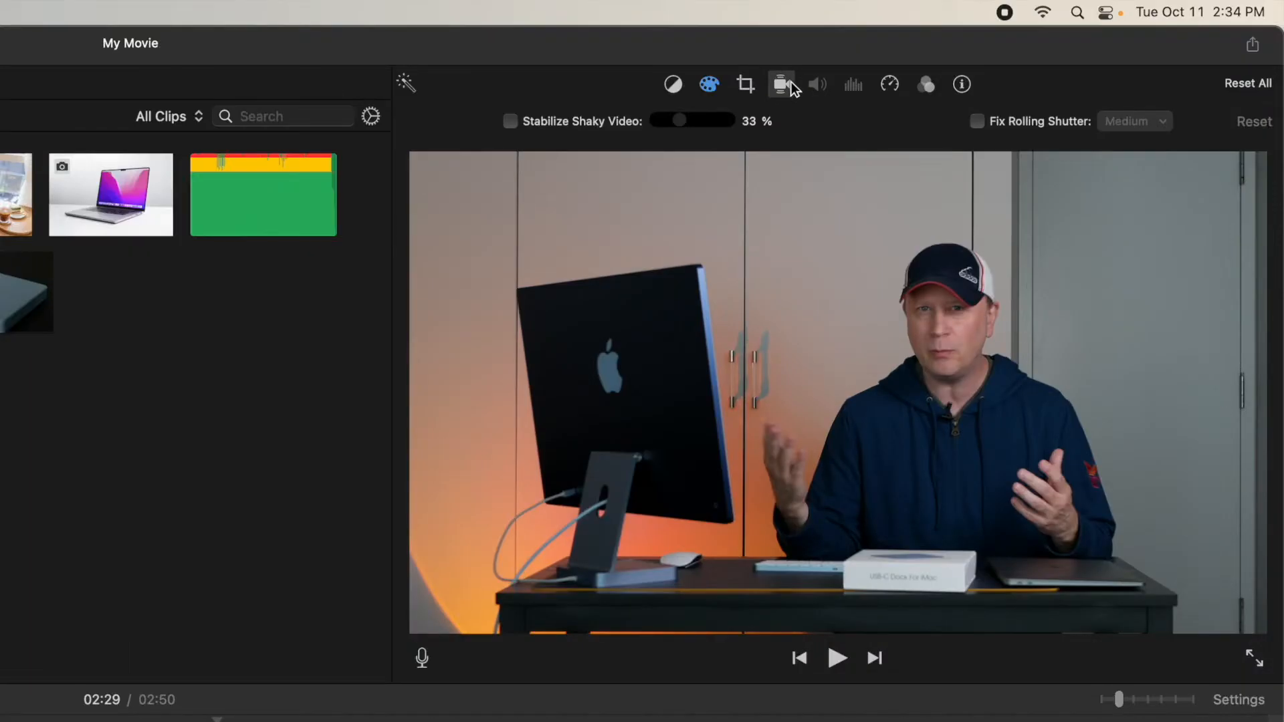
click(511, 125)
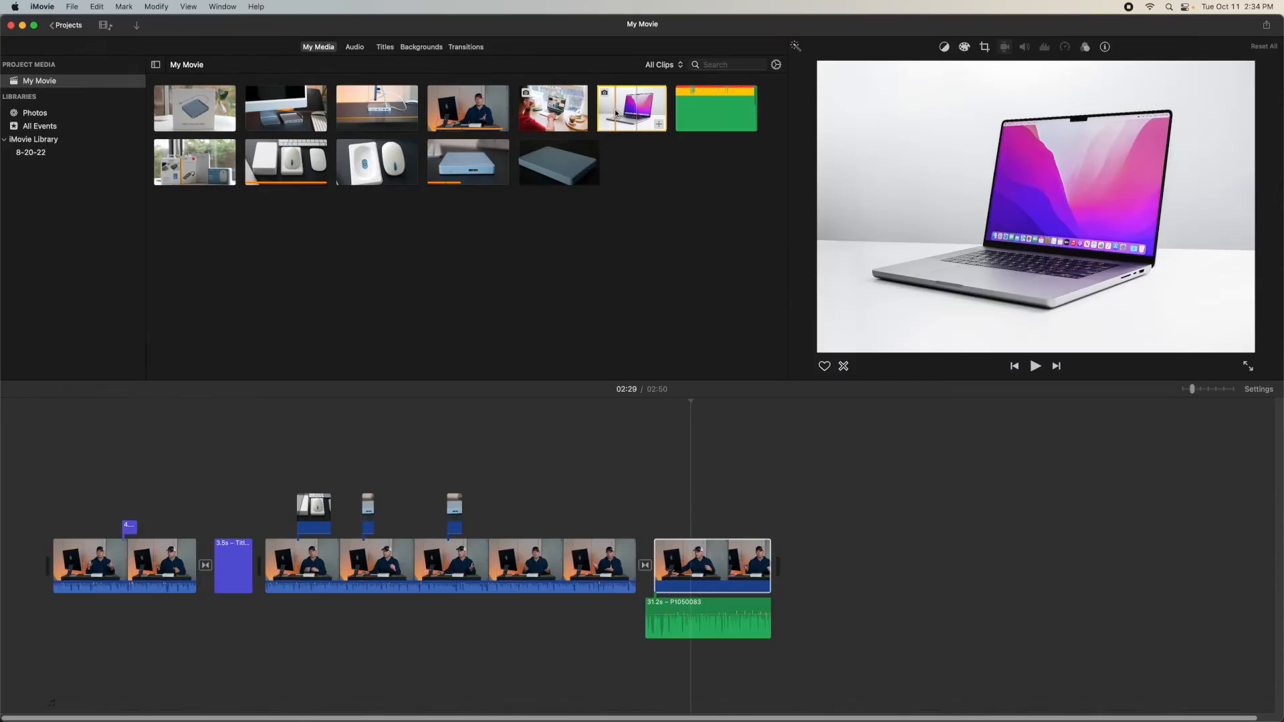
Add the MacBook photo as a cutaway at about 01:50 and the photo of the person using a laptop at the timeline's end
drag(616, 113, 520, 511)
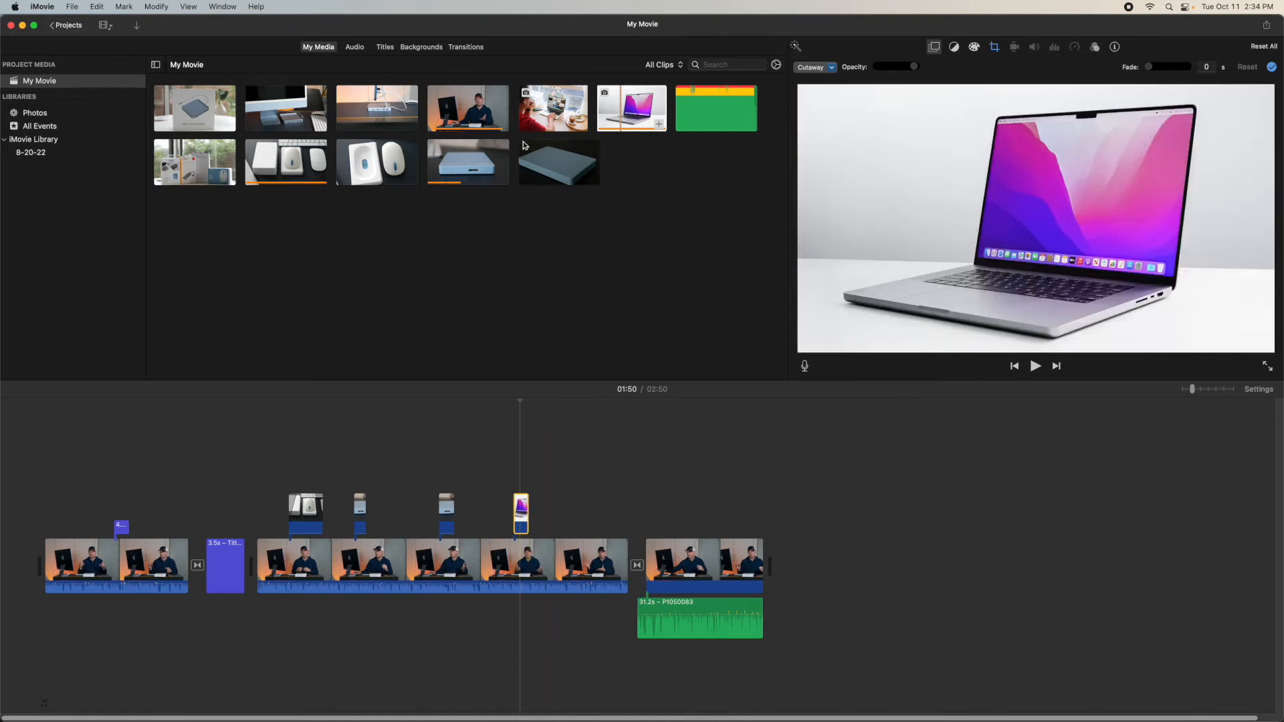
drag(539, 123, 774, 574)
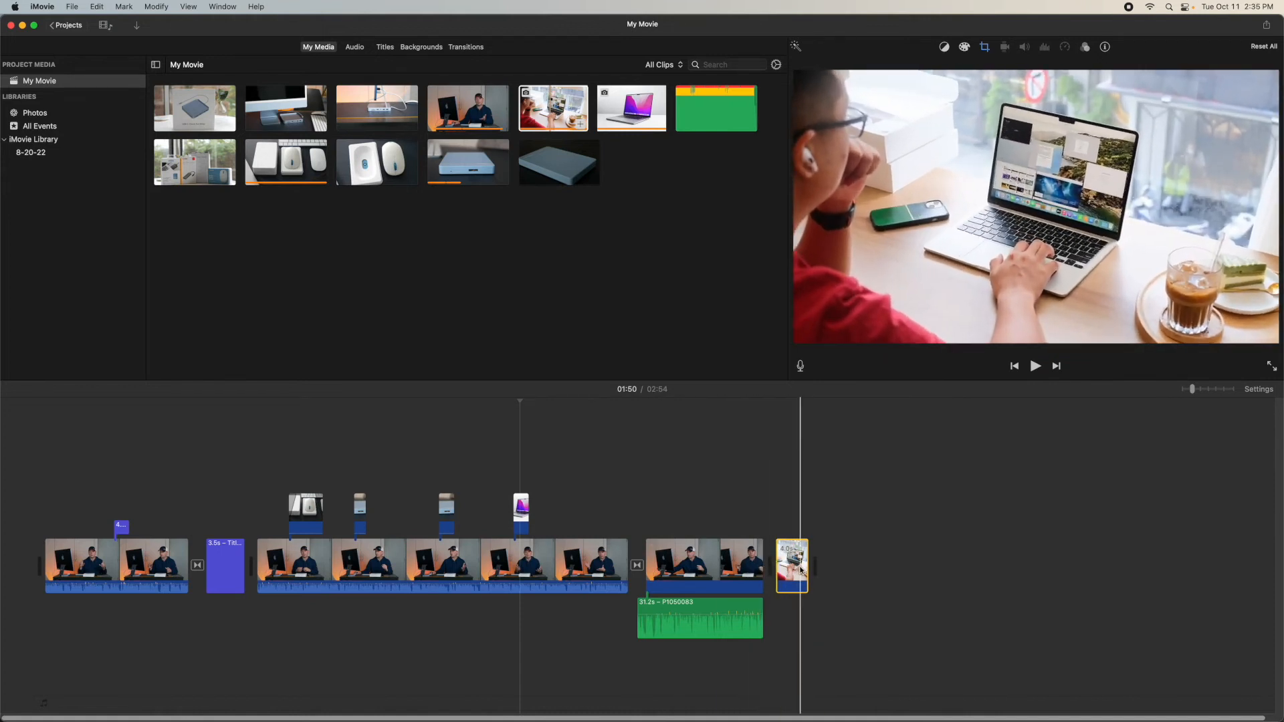
Change the end photo's crop style from Ken Burns to Fit, and play it from its start to check
click(794, 571)
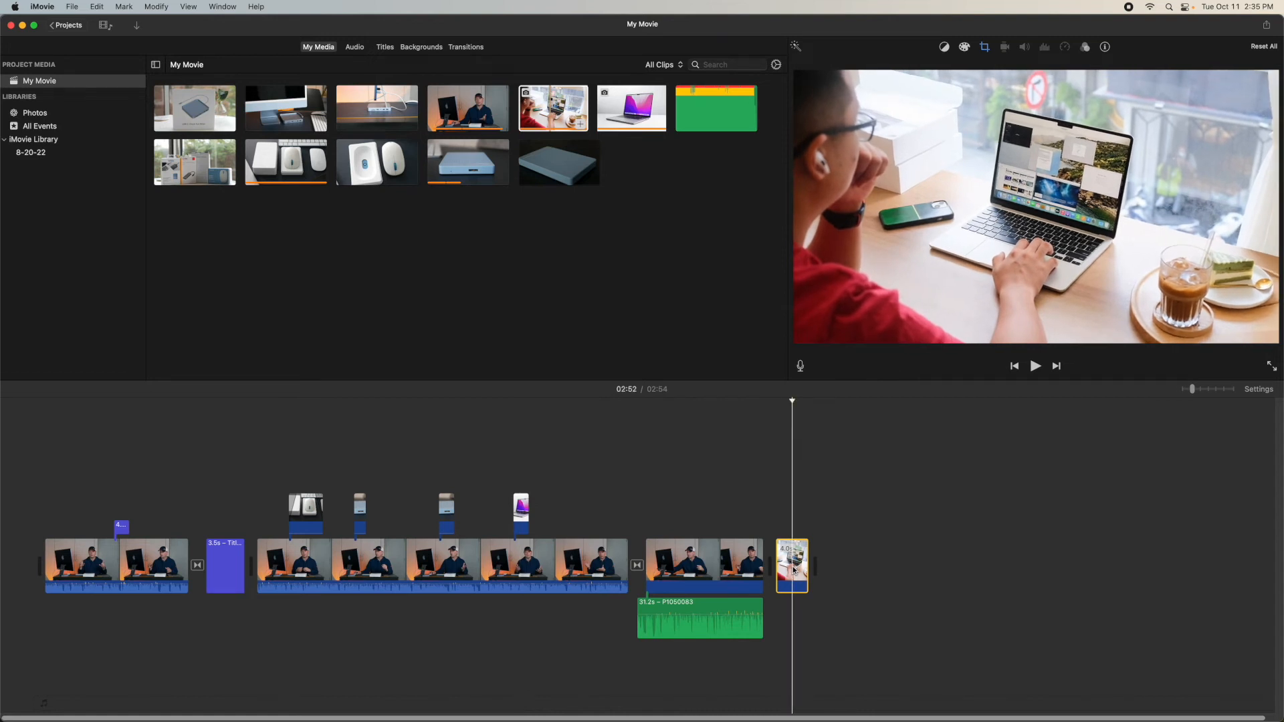
click(986, 48)
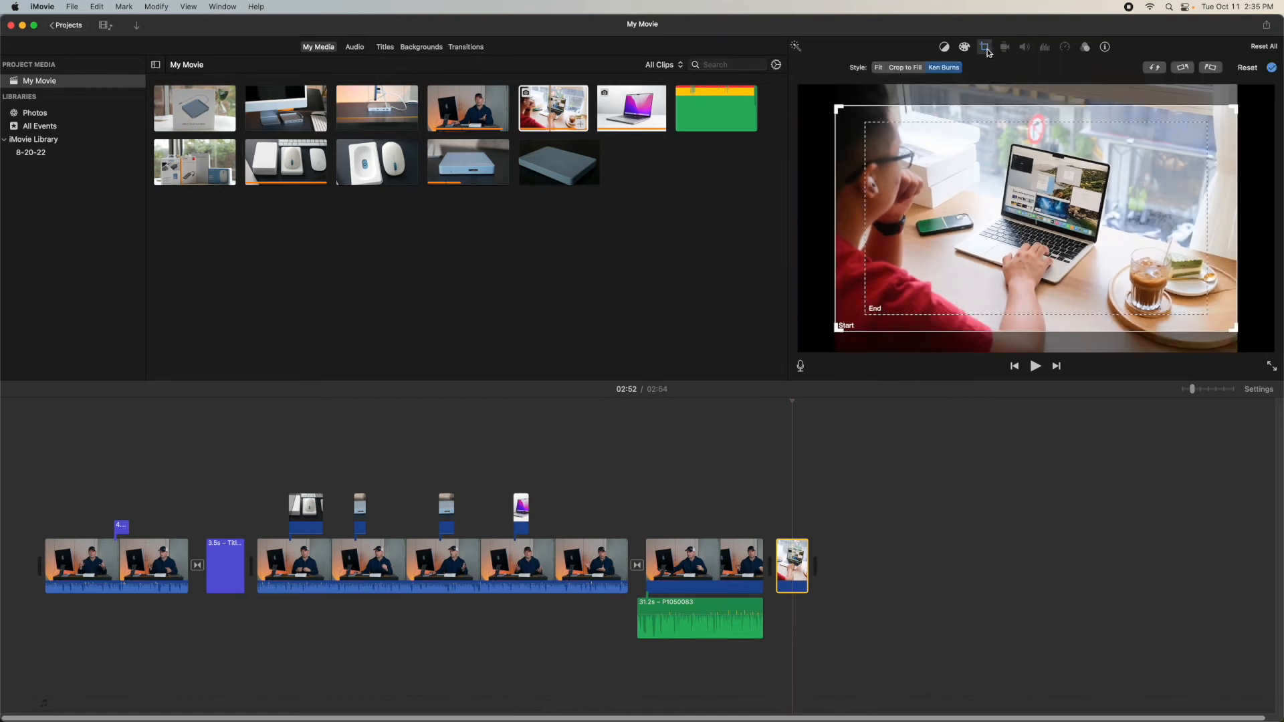
click(879, 67)
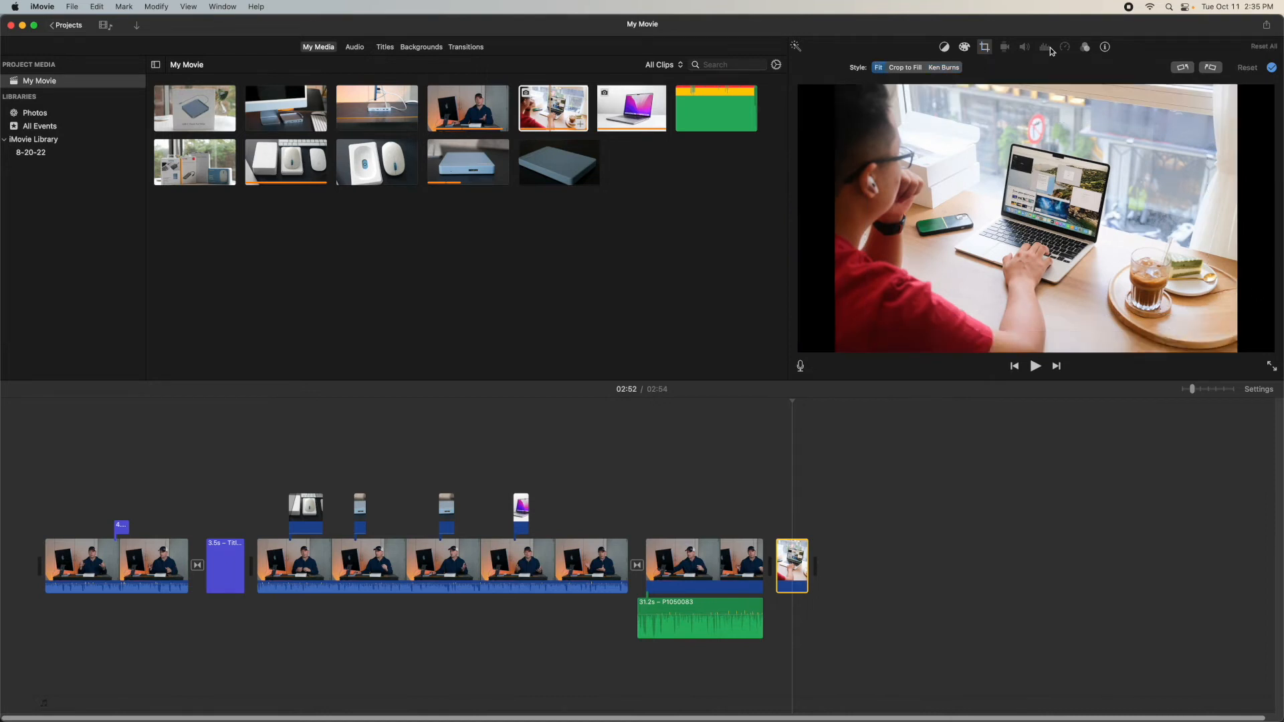
click(774, 476)
key(space)
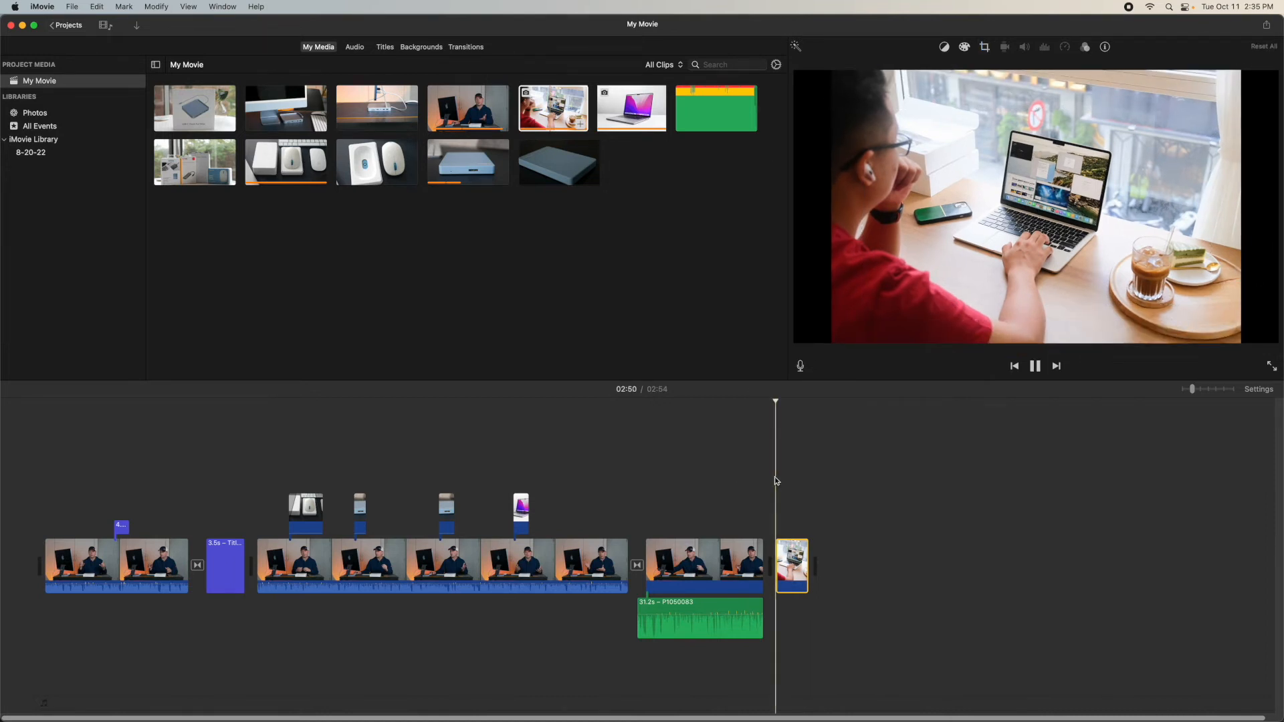
key(space)
key(space)
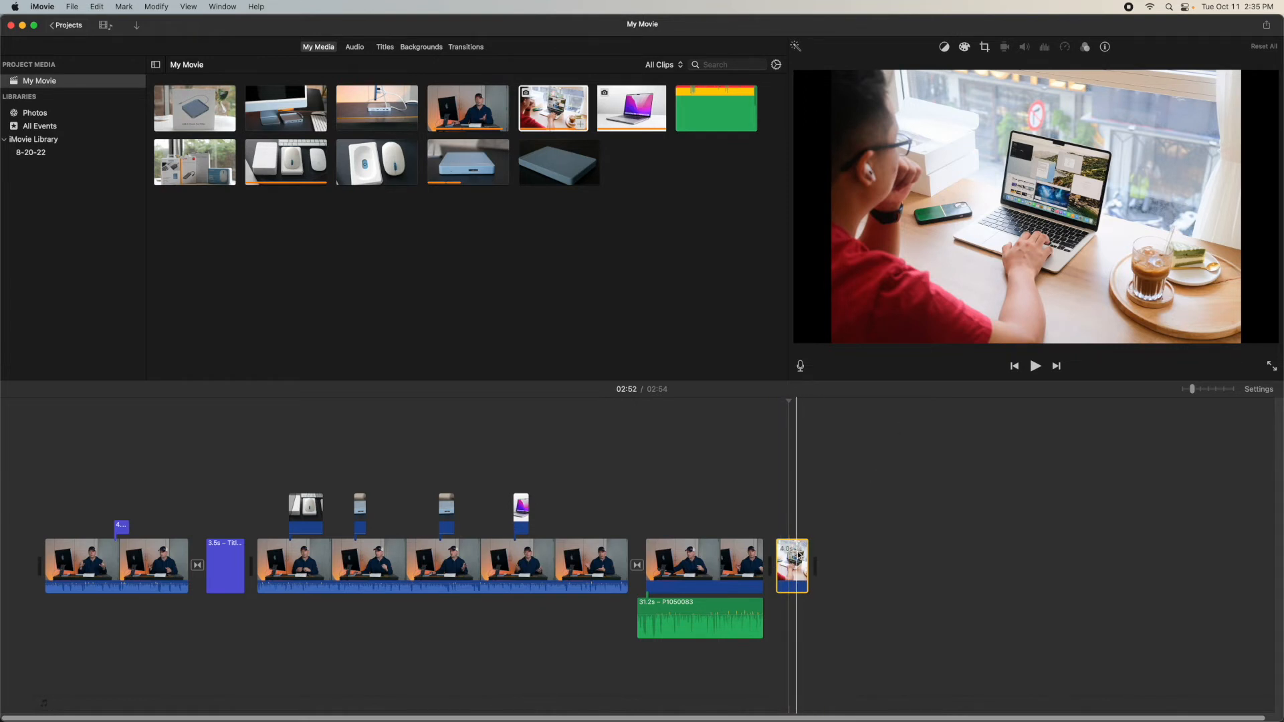
Lengthen the end photo to about 15 seconds, play part of it, and trim it shorter again
scroll(791, 556, right, 1)
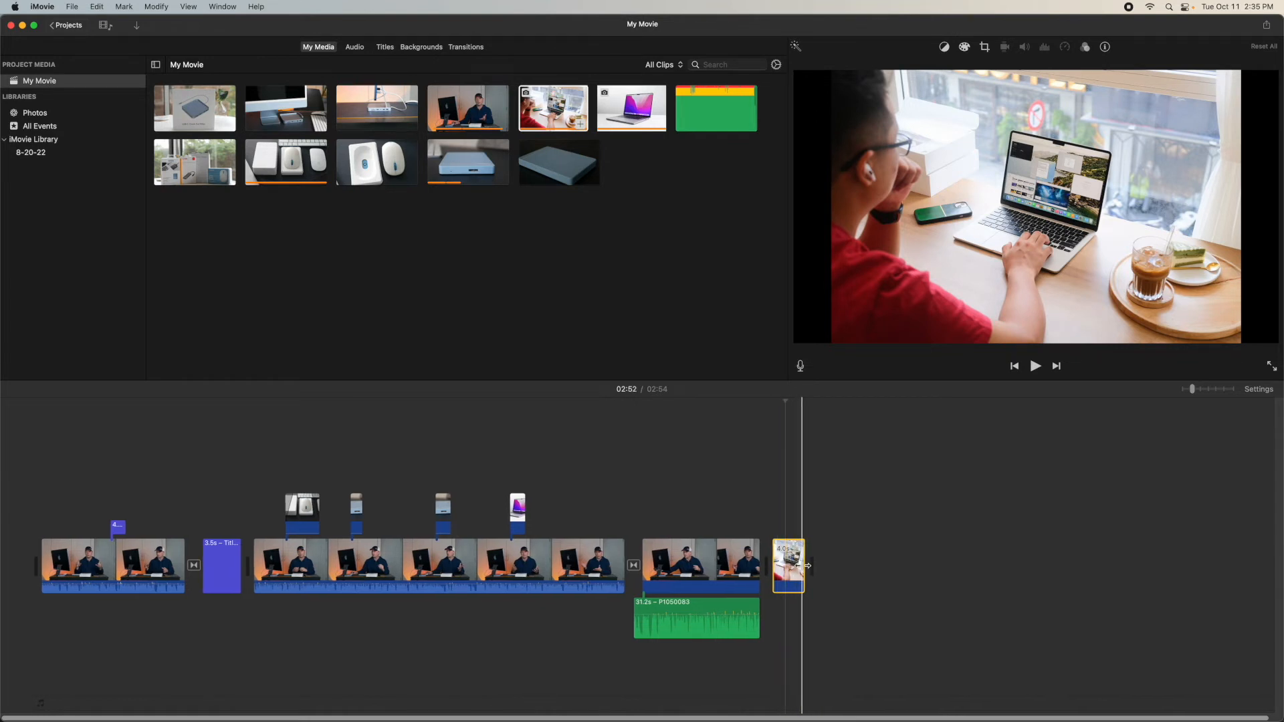
drag(801, 566, 839, 569)
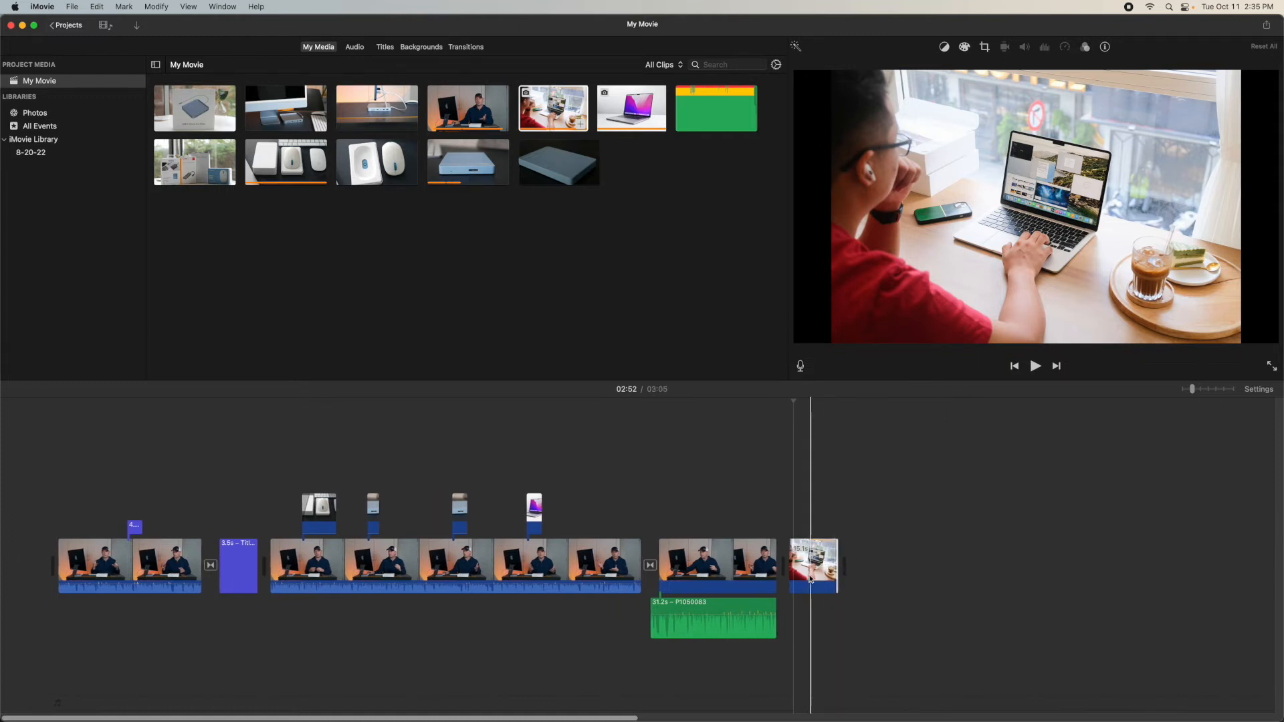
key(space)
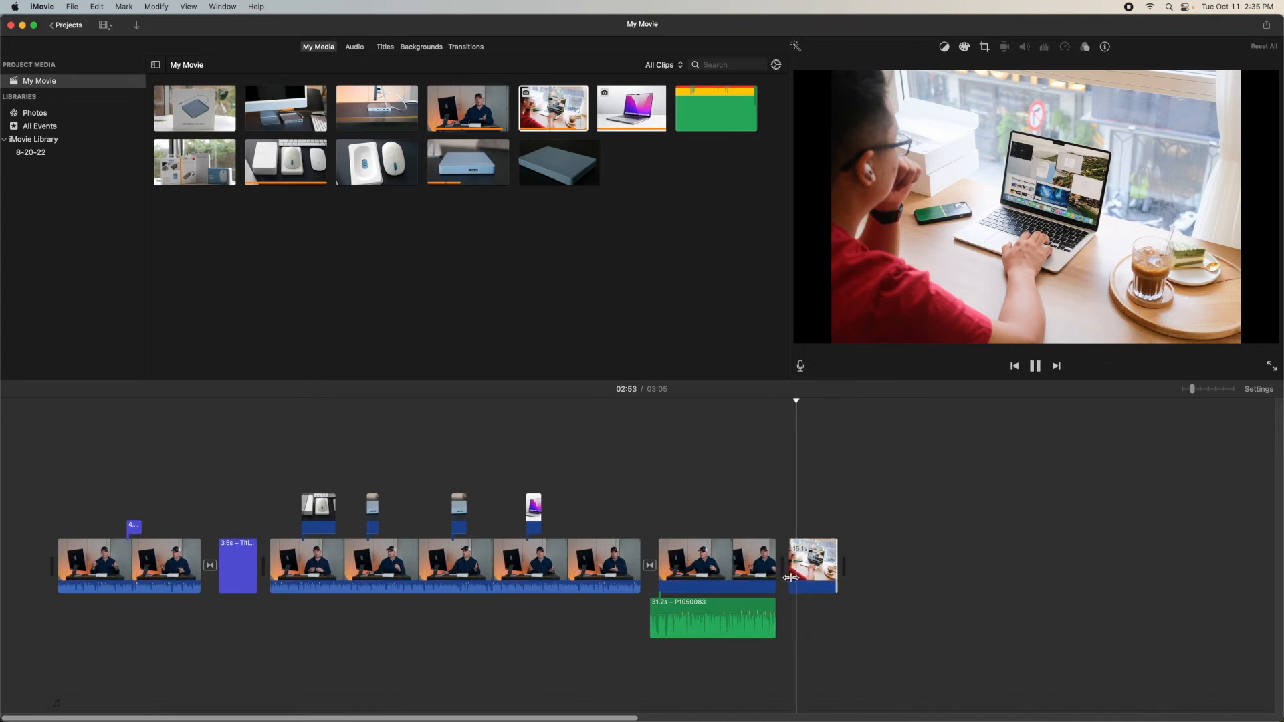
key(space)
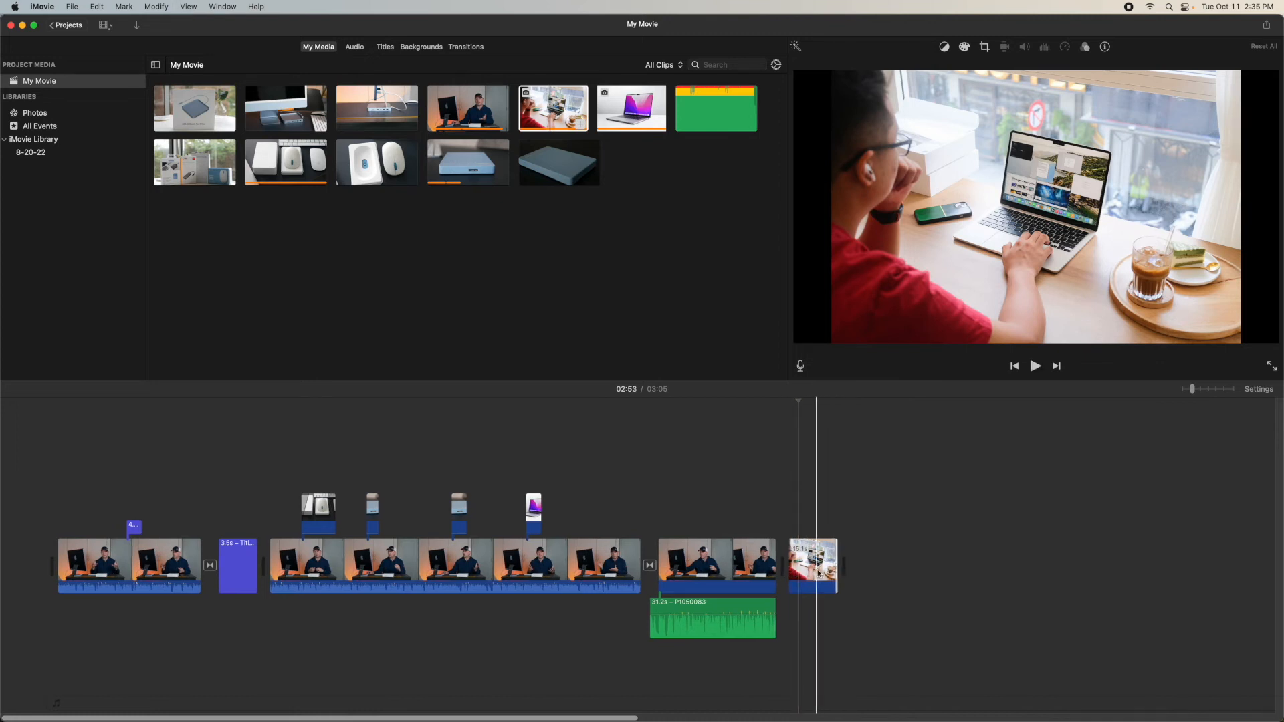
drag(835, 570, 793, 570)
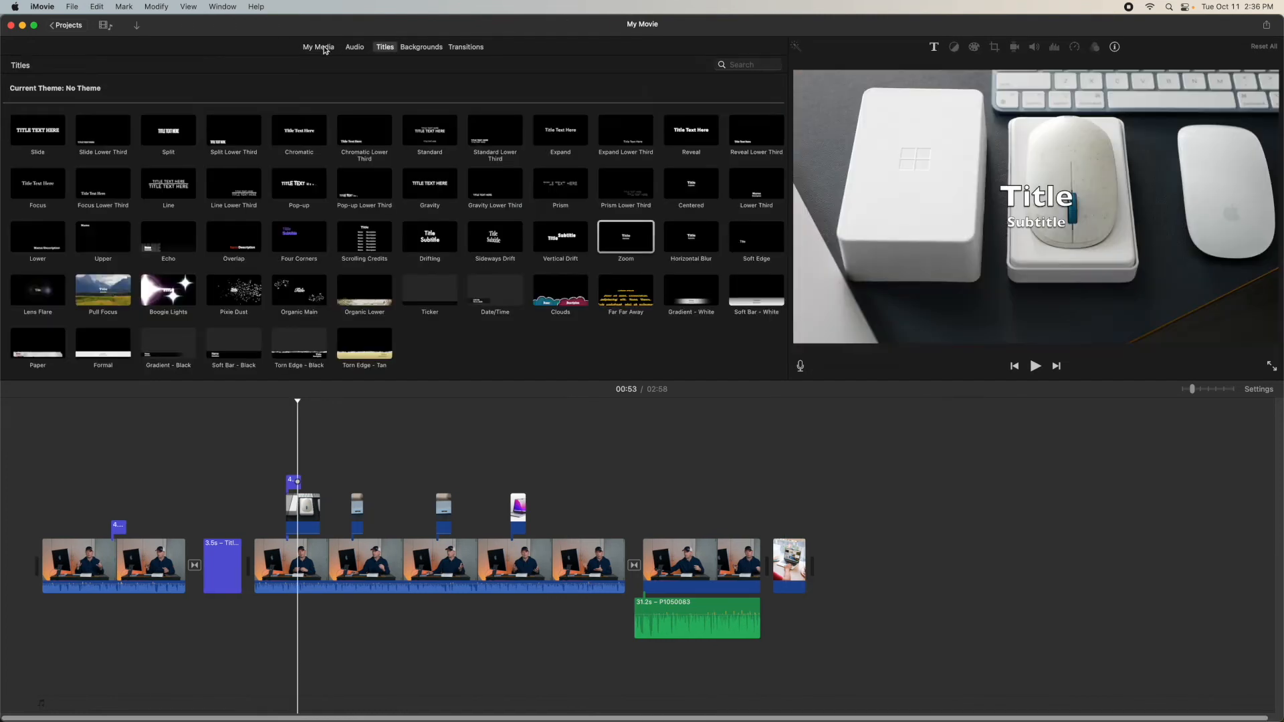
Add the Sharp Edges - half.cool track as background music from the start of the project
click(325, 48)
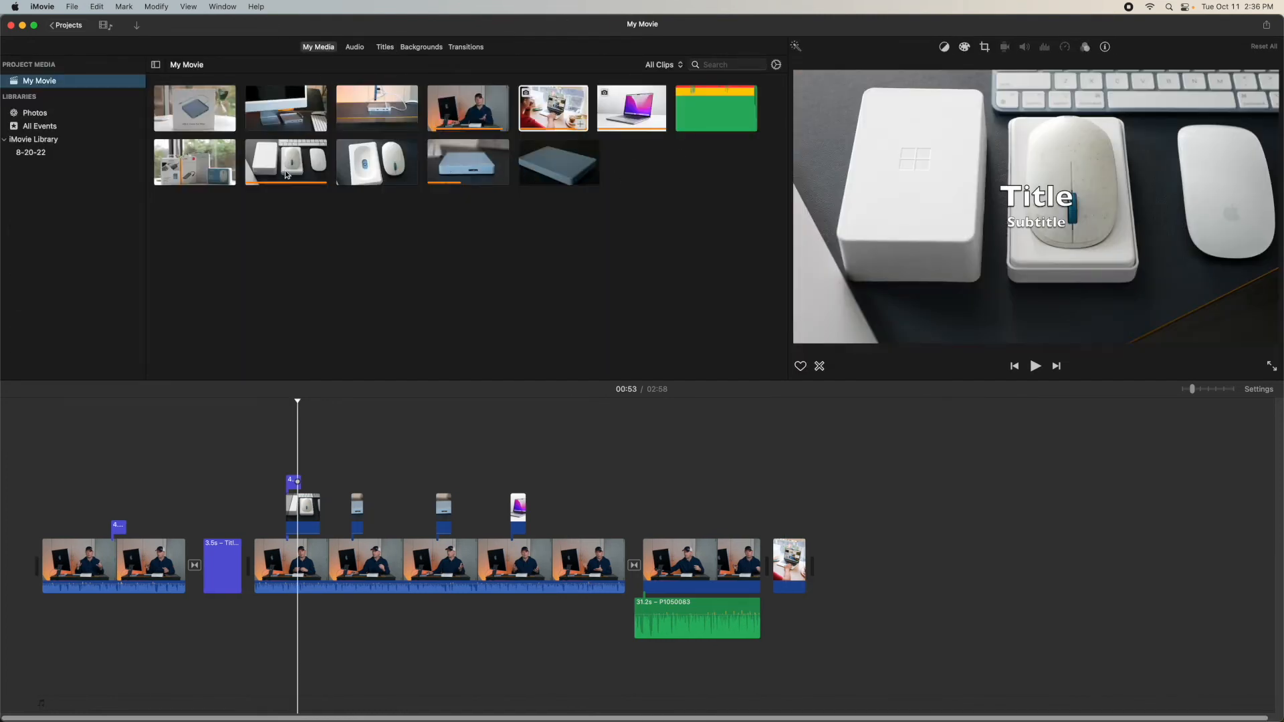
click(710, 118)
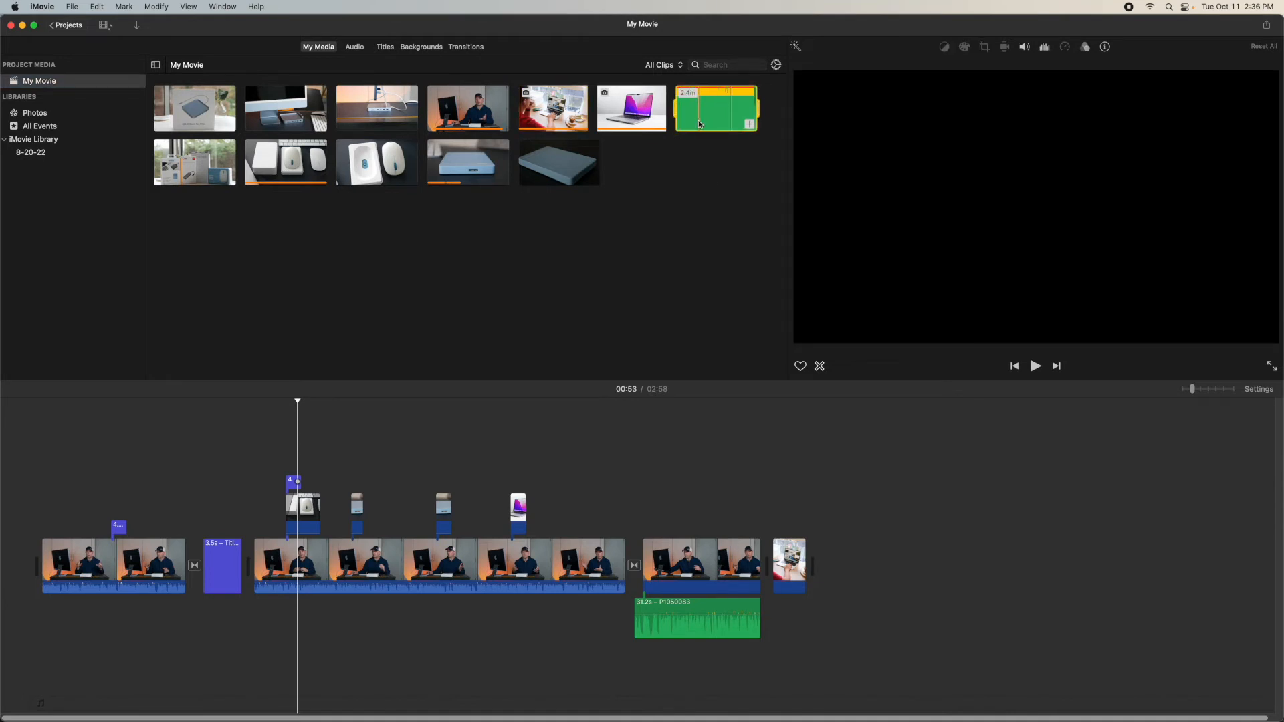
drag(701, 123, 519, 289)
drag(153, 615, 40, 696)
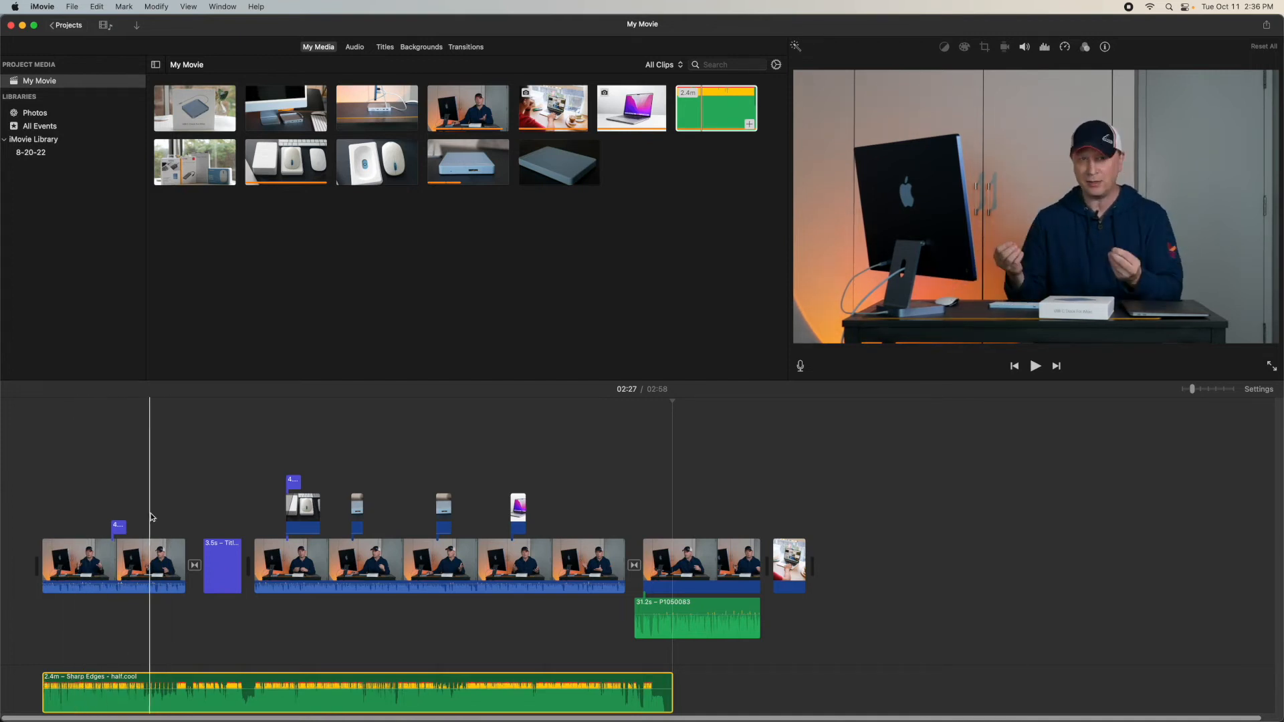
Play the project from its start and again from about 00:30 to check the background music, opening the system sound controls in between
click(40, 536)
key(space)
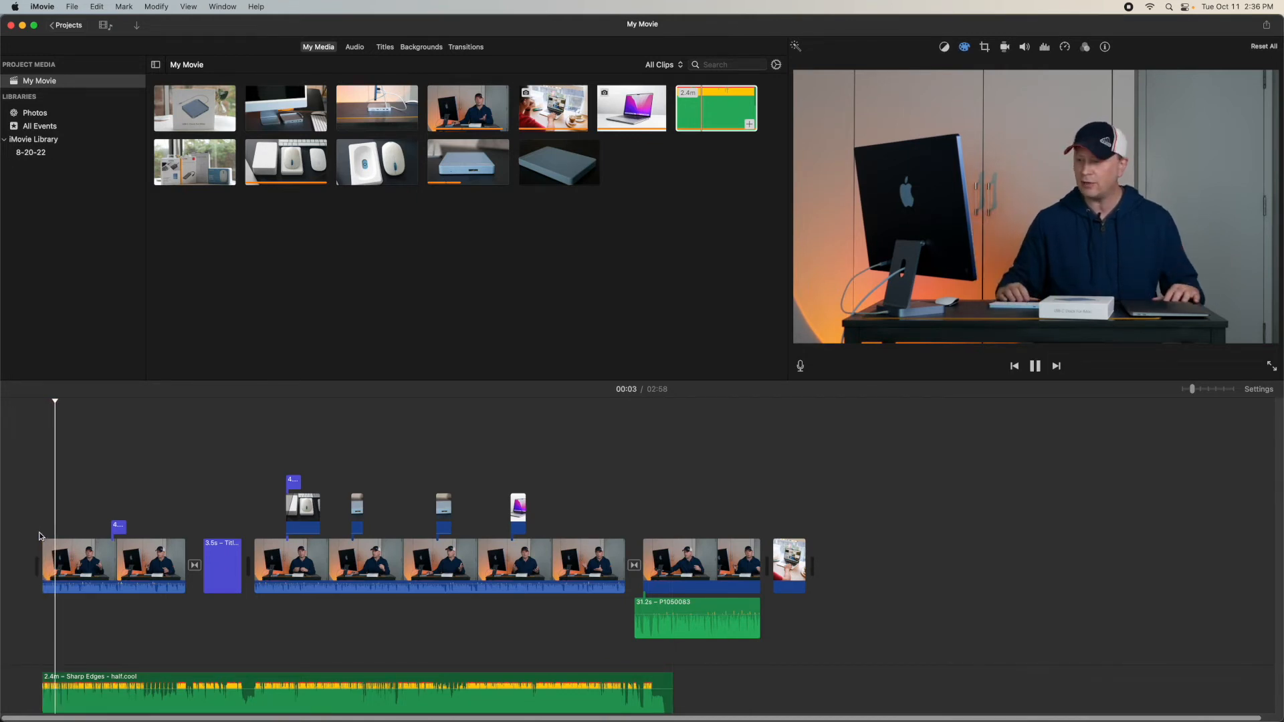
key(space)
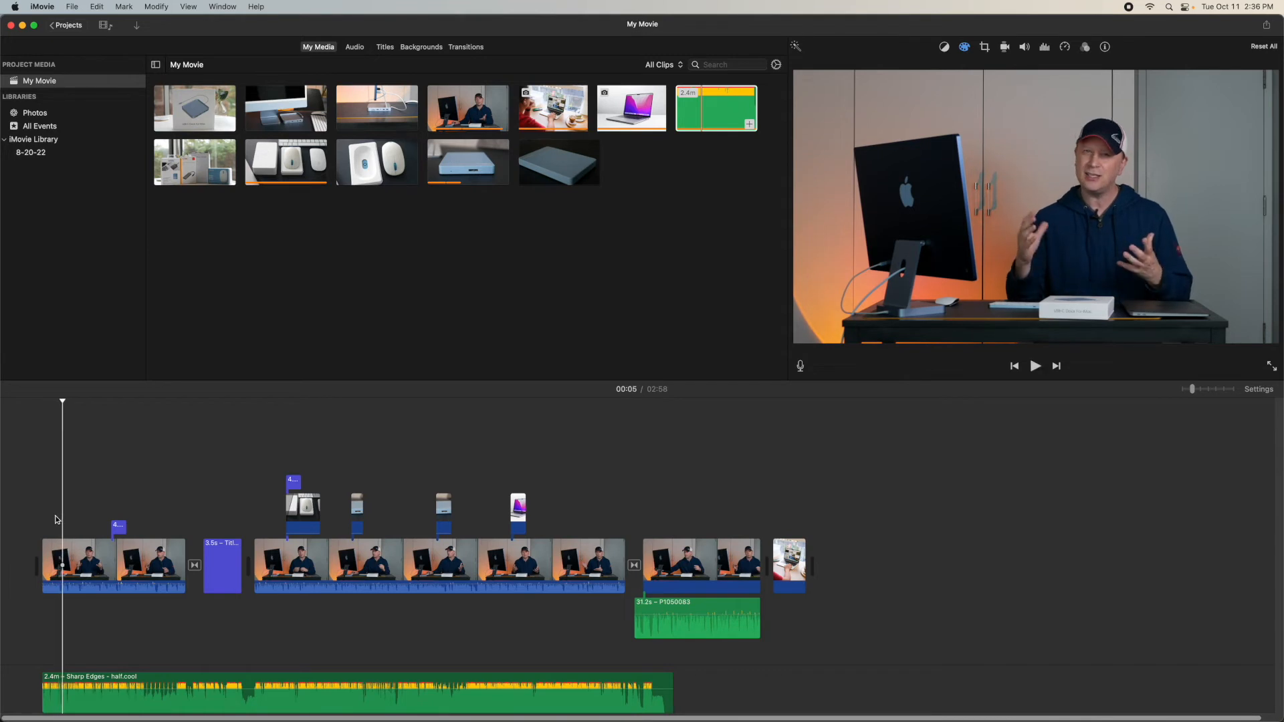
click(1188, 8)
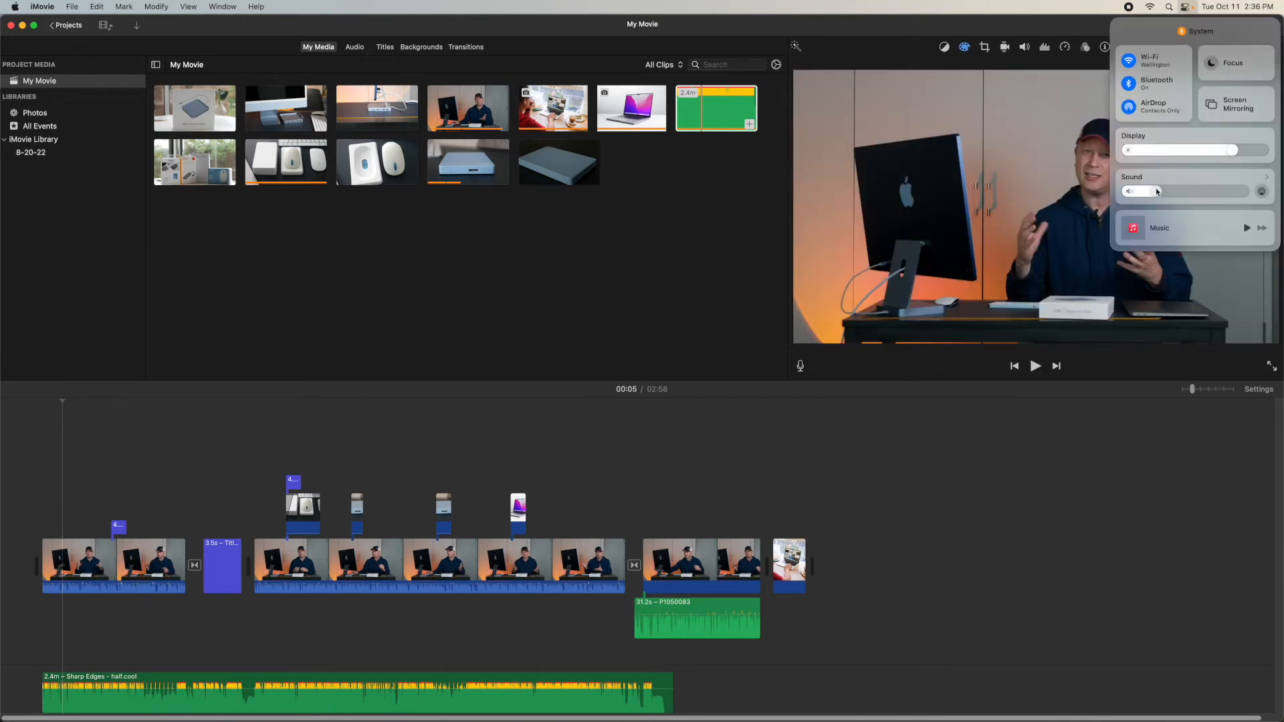
click(167, 418)
key(space)
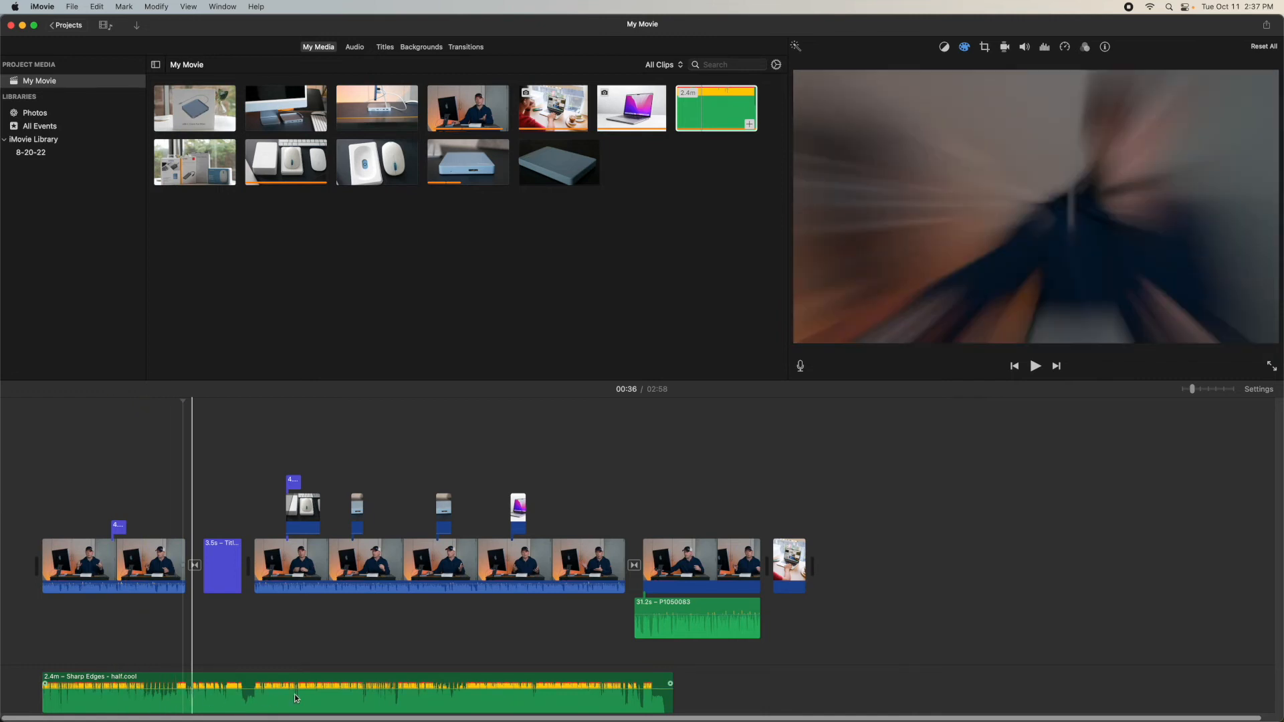
Move the Sharp Edges - half.cool track slightly later in the project and shorten it to 44.9 seconds
drag(313, 698, 340, 699)
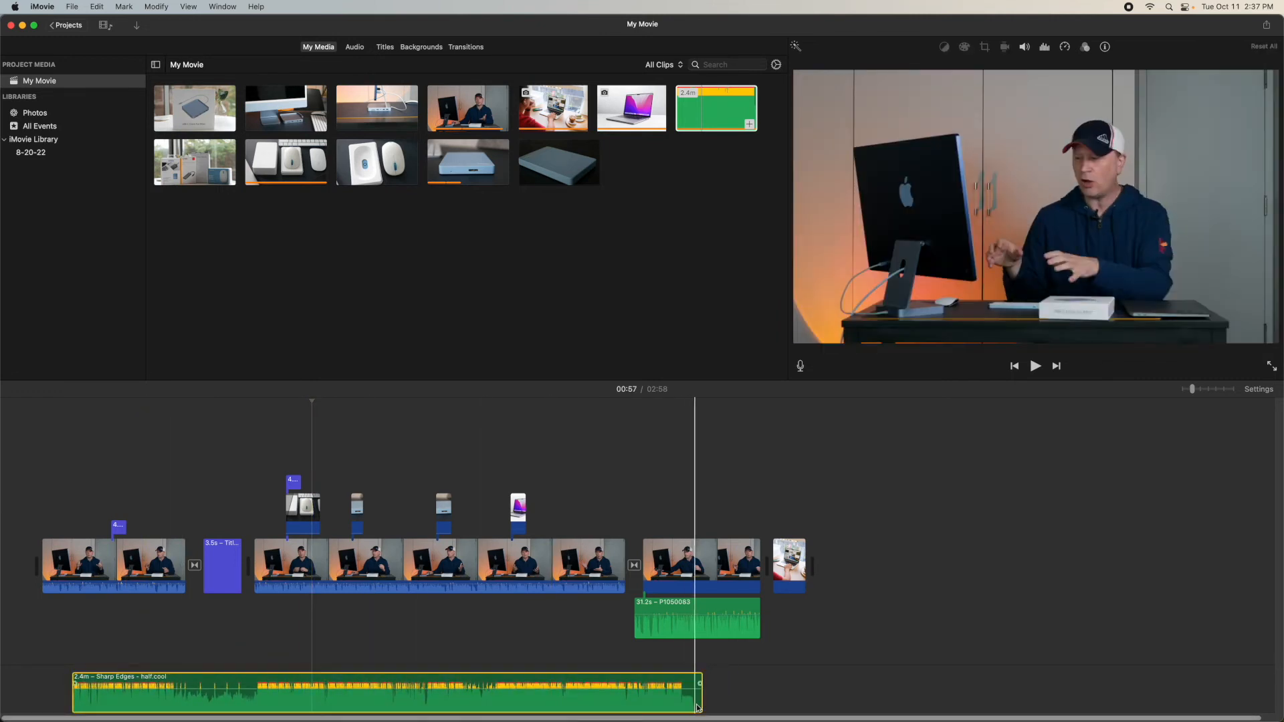
drag(702, 703, 295, 702)
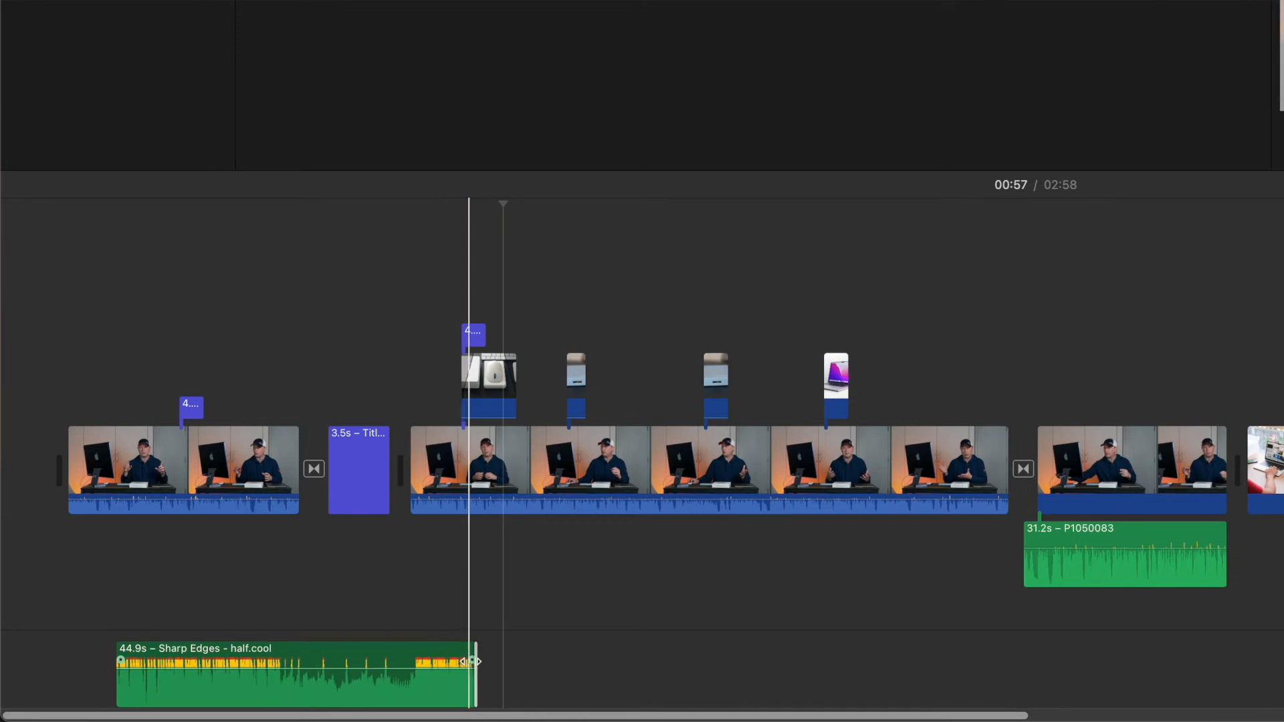
Add a fade-in at the start and a fade-out at the end of the background music
mouse_move(470, 661)
mouse_down()
mouse_move(414, 658)
mouse_move(472, 661)
mouse_up()
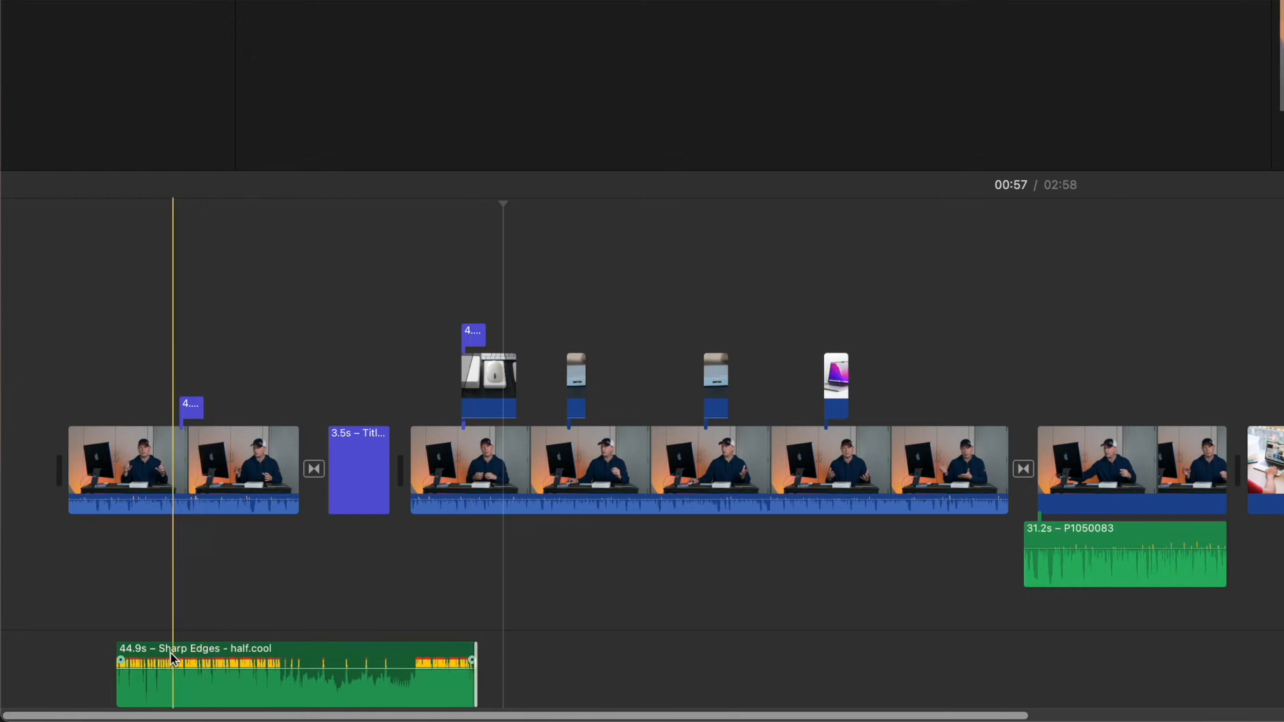
drag(125, 658, 160, 660)
drag(473, 660, 416, 656)
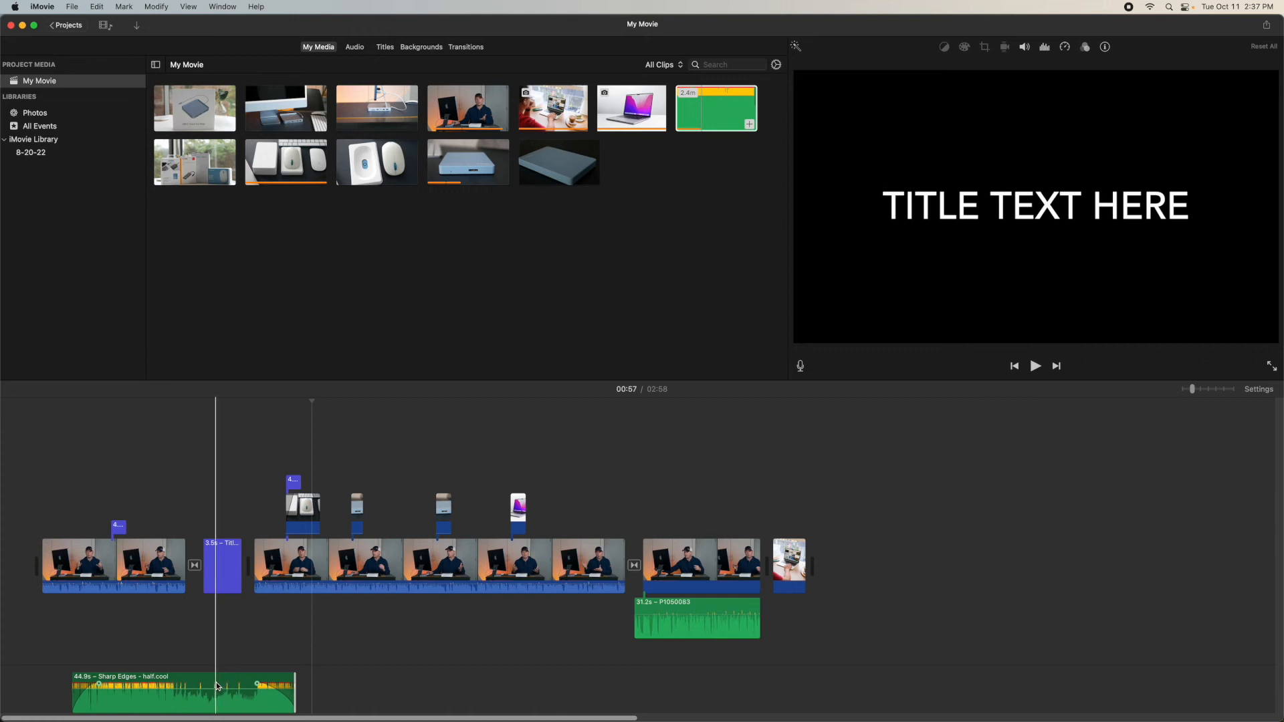
Adjust the background music's level and set its volume to 80%
drag(211, 686, 215, 692)
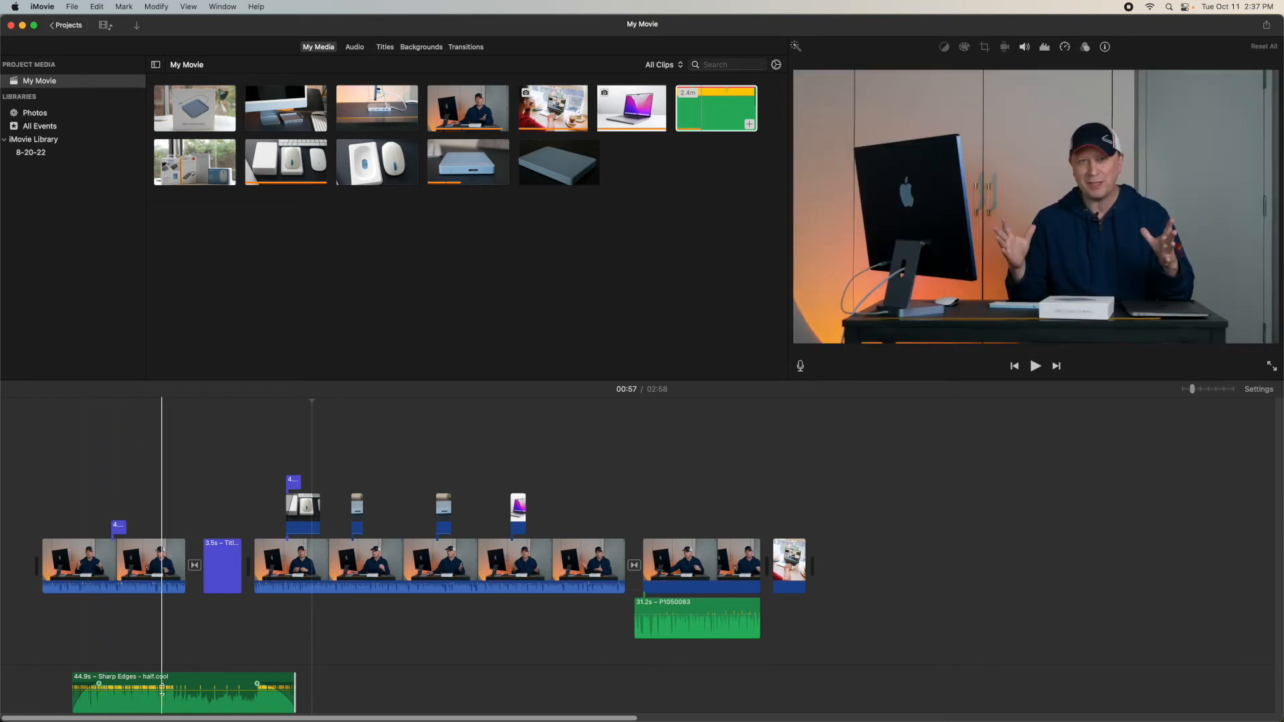
drag(195, 691, 195, 687)
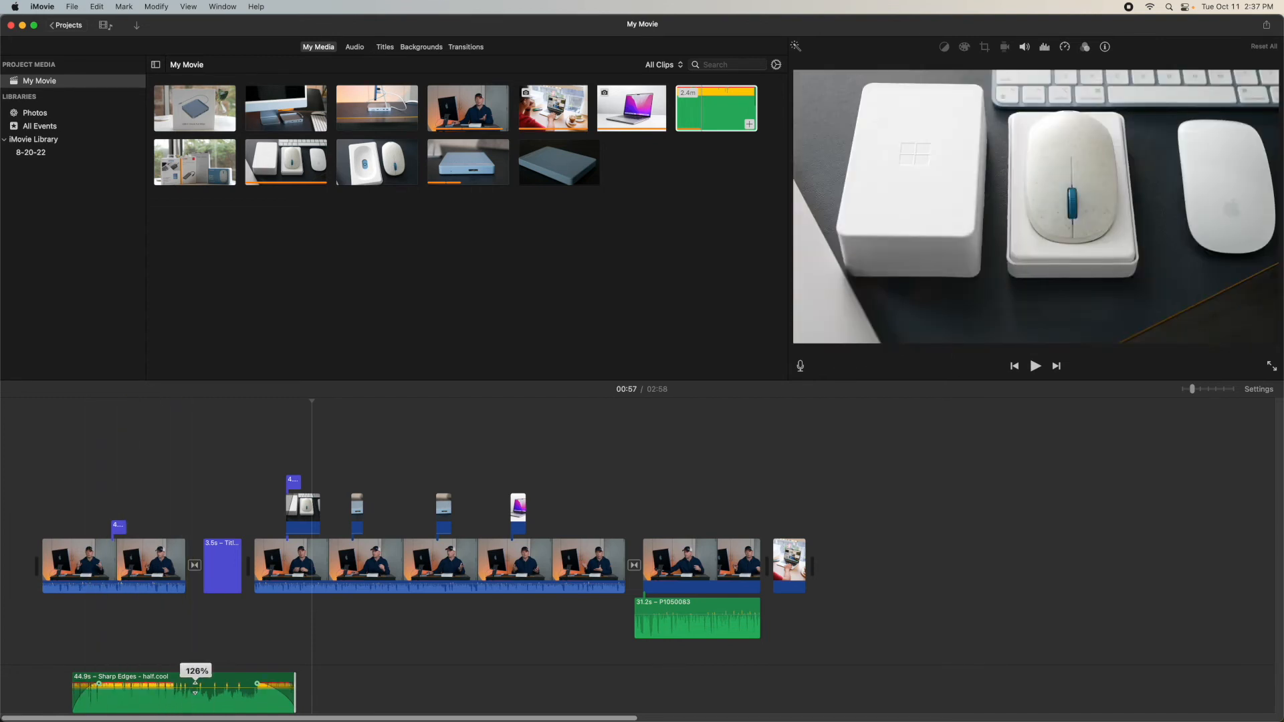
drag(195, 684, 195, 686)
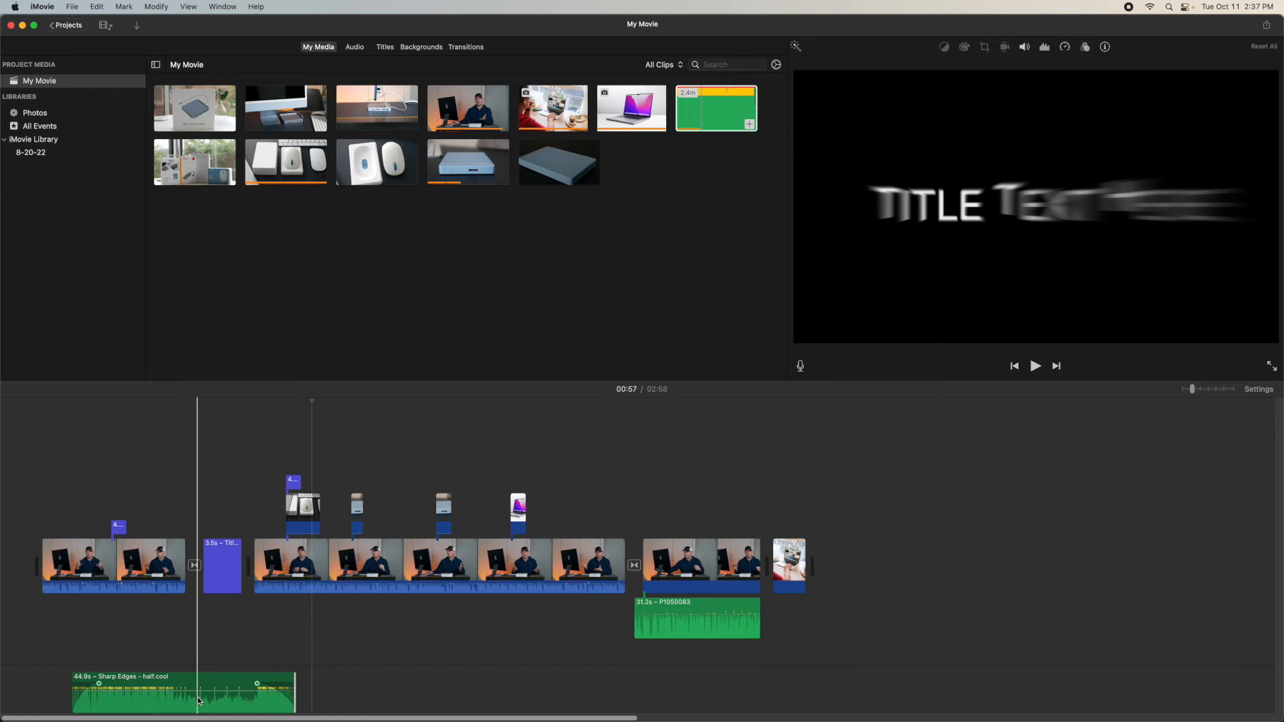
click(187, 699)
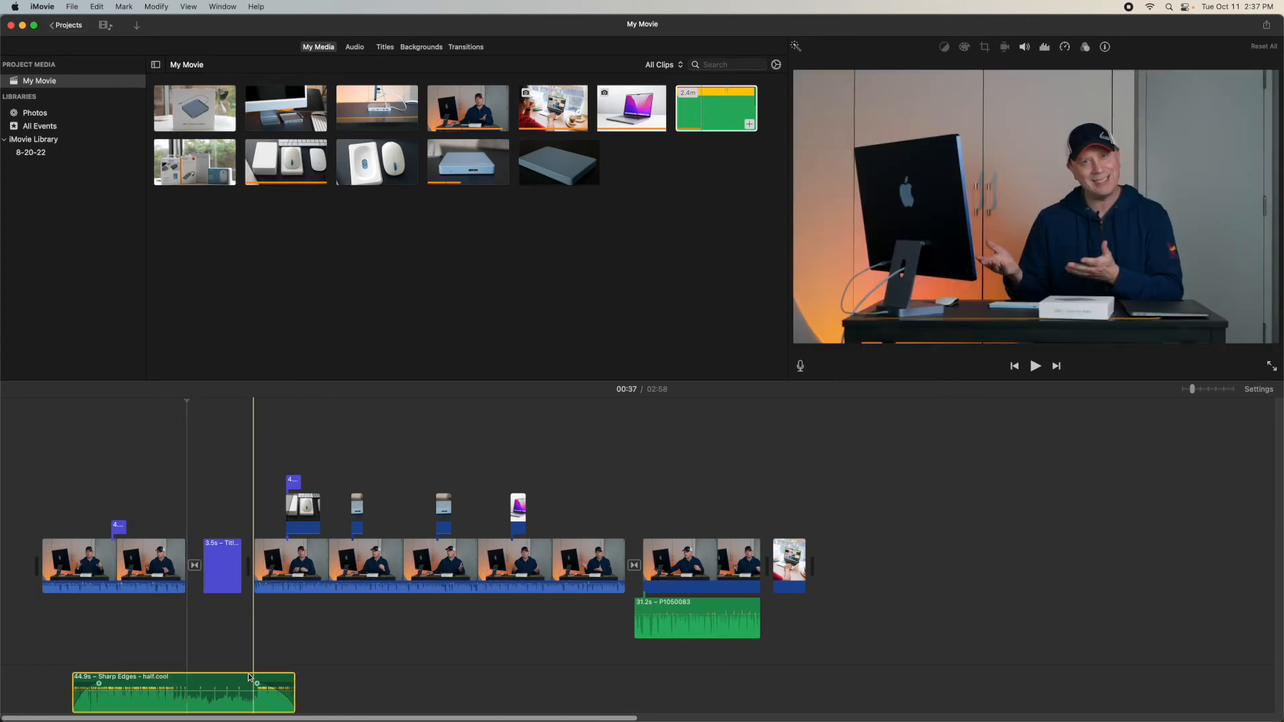
click(1023, 48)
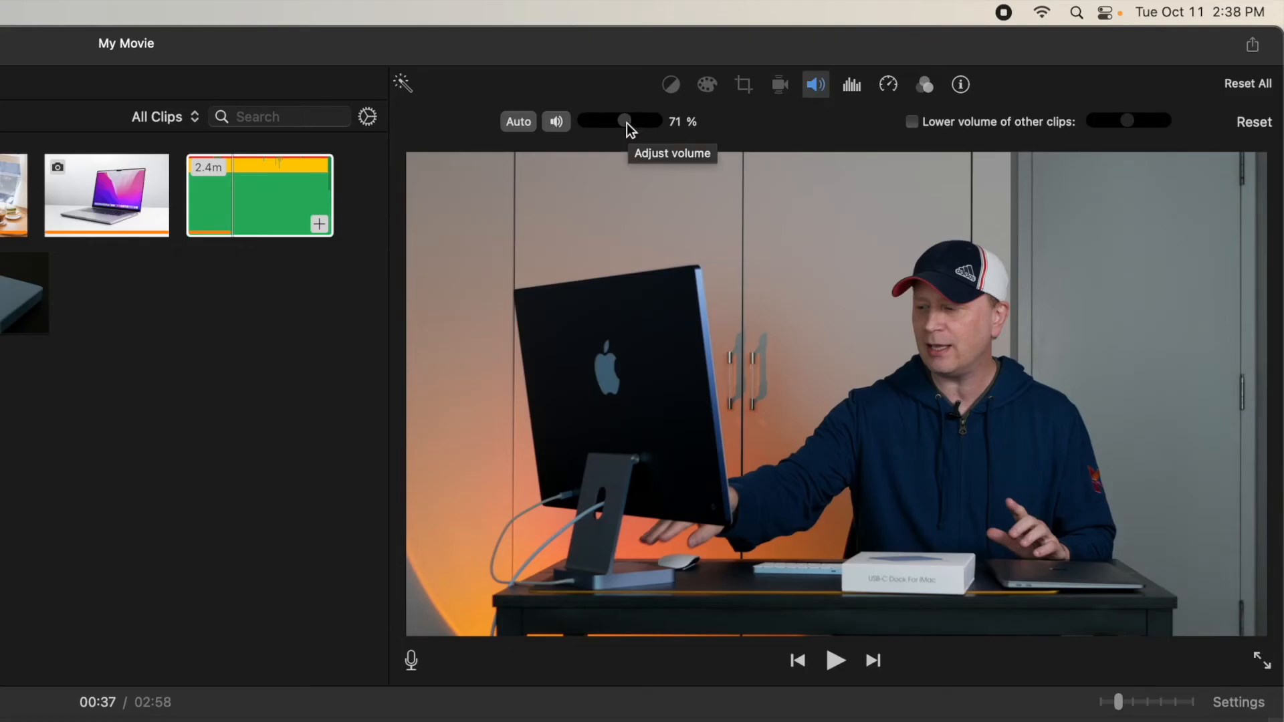
drag(628, 123, 633, 123)
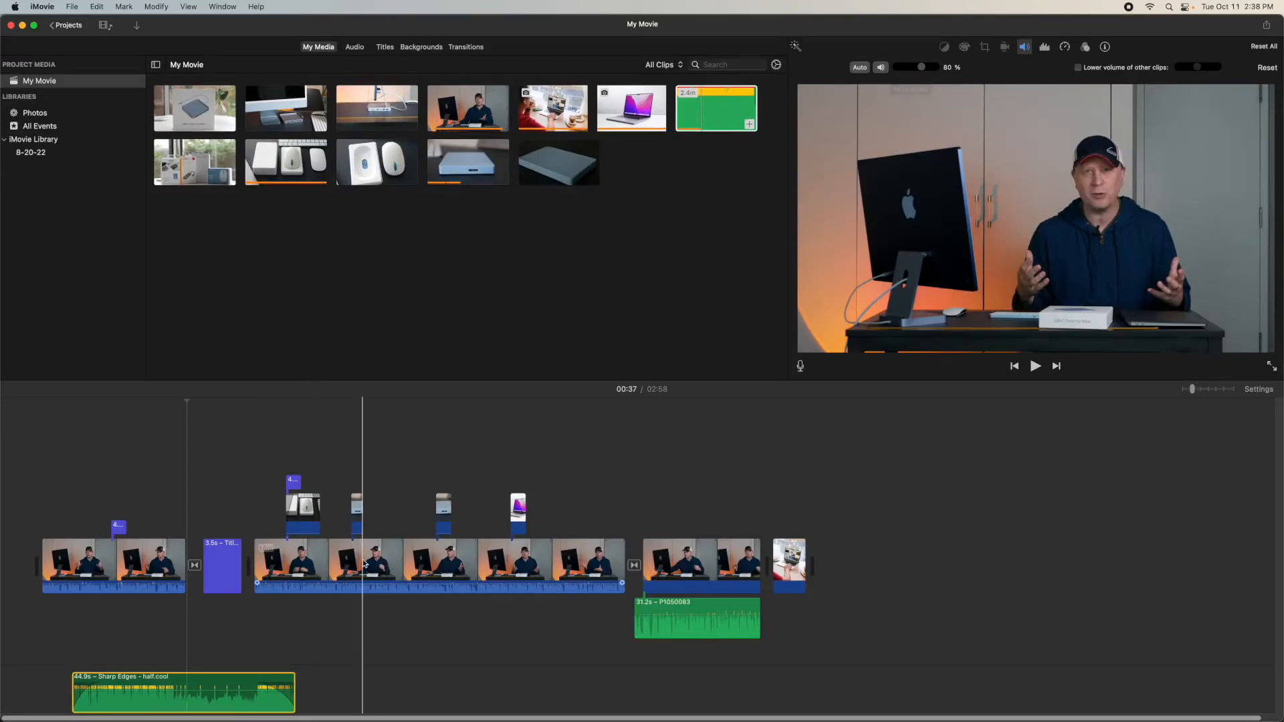
Examine the playback speed options for the last talking clip at about 02:35, keeping its speed at Normal
click(467, 497)
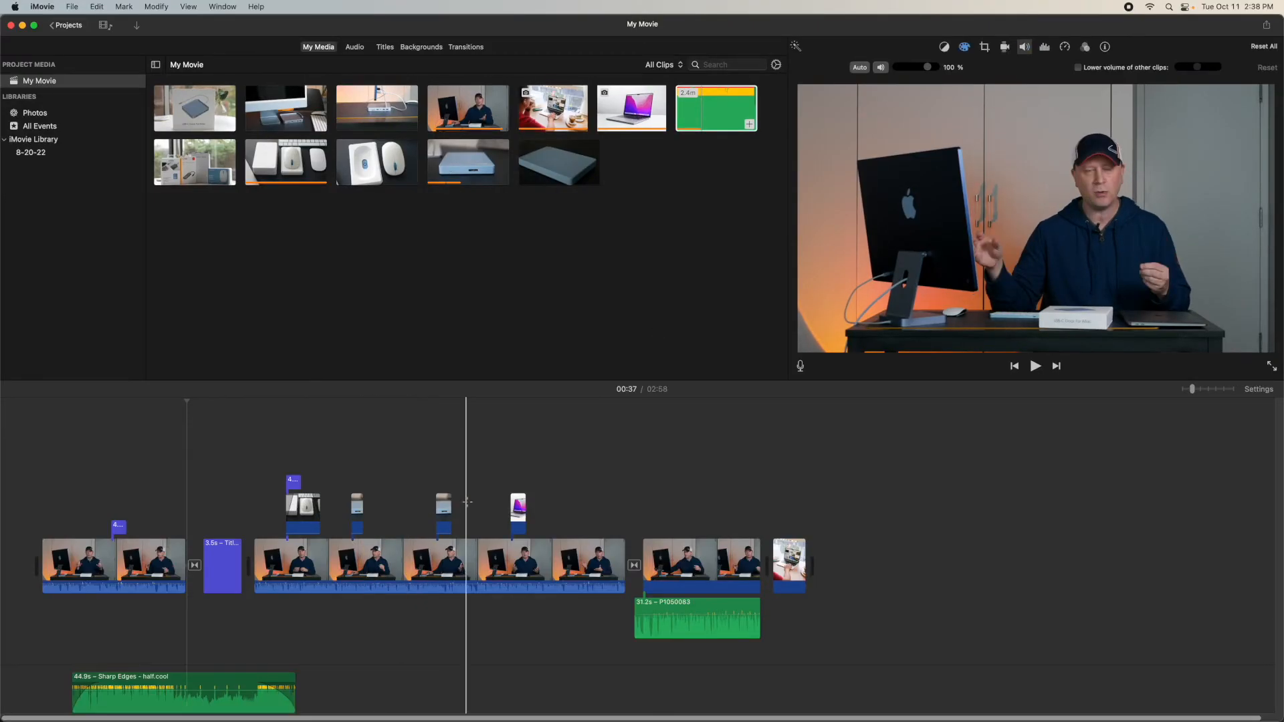
click(704, 565)
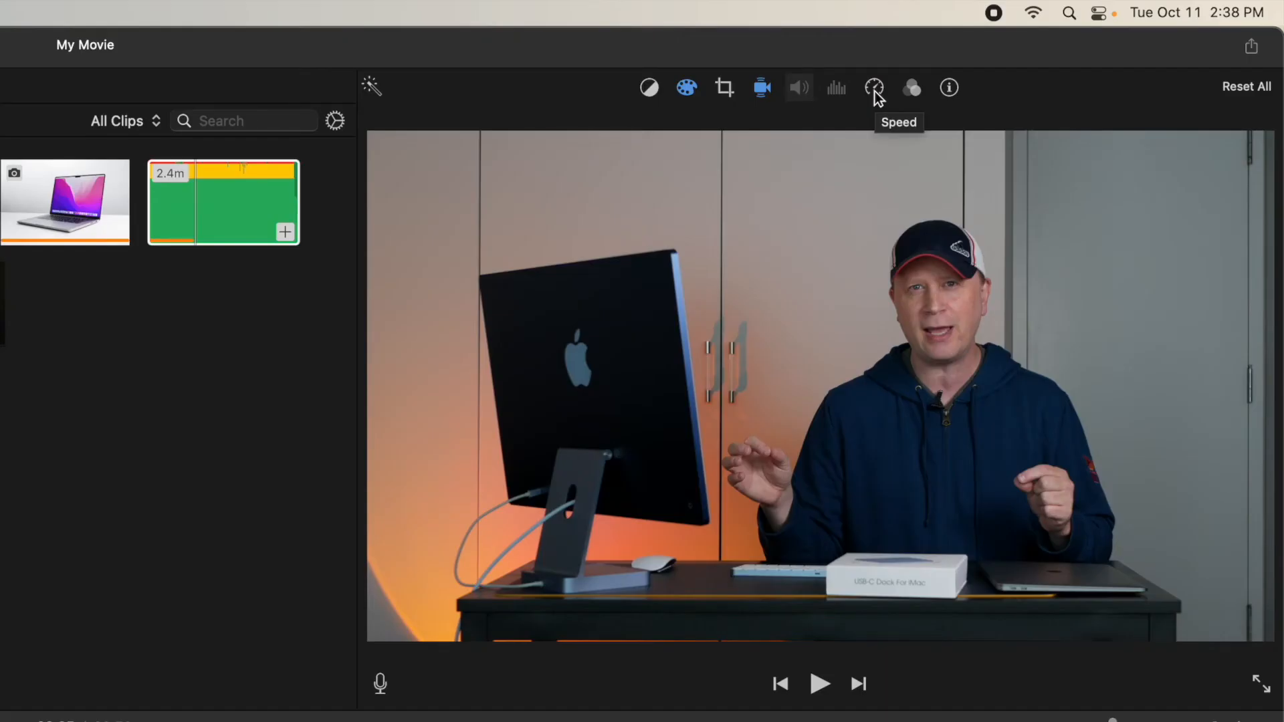
click(1066, 47)
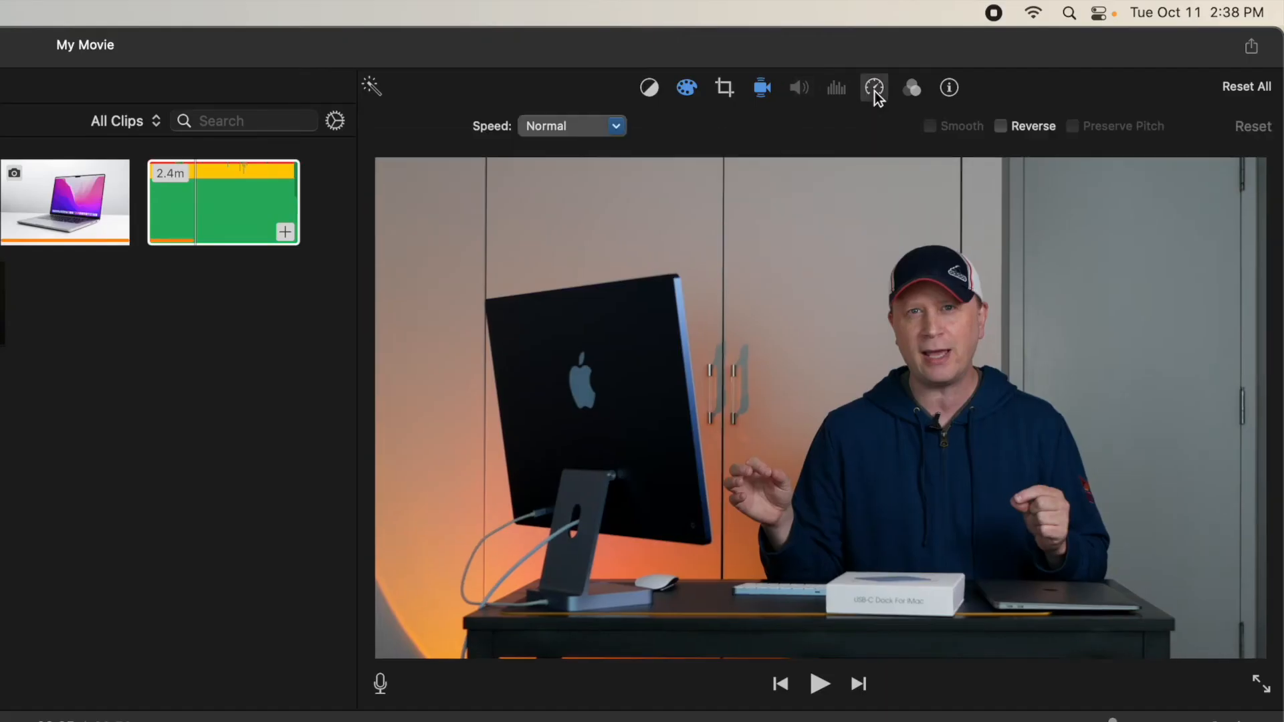
click(622, 128)
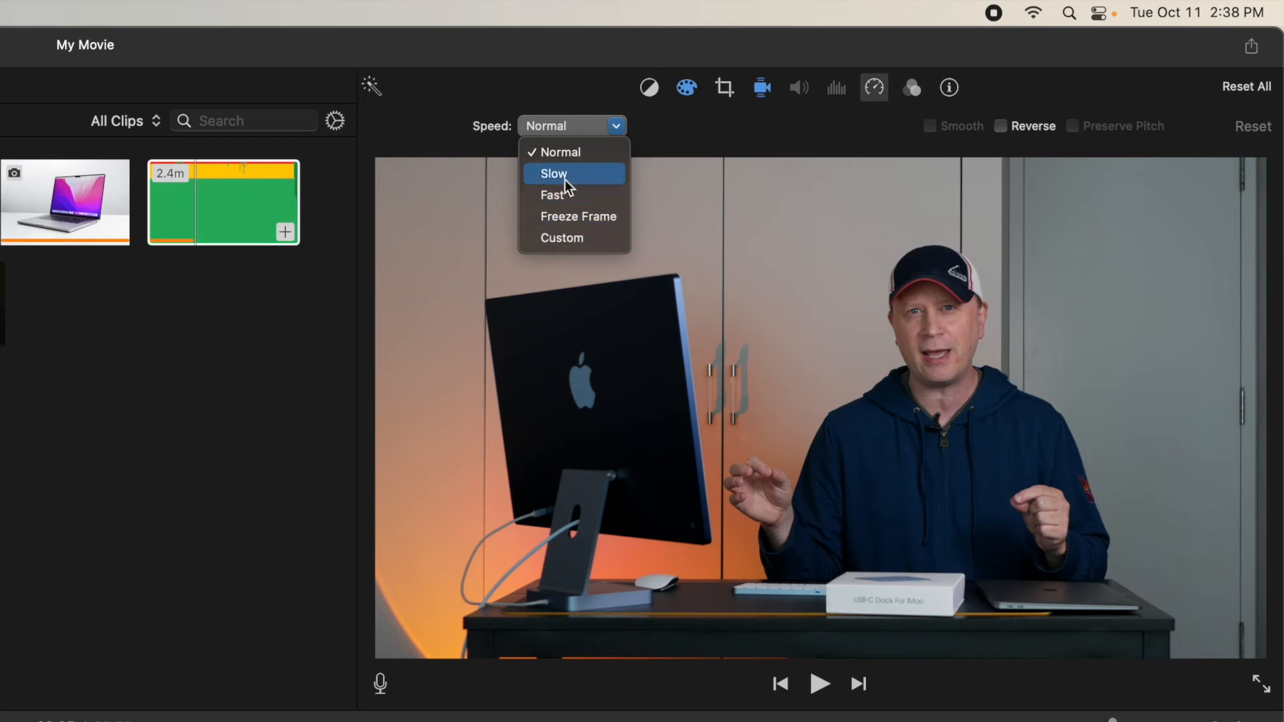
click(741, 136)
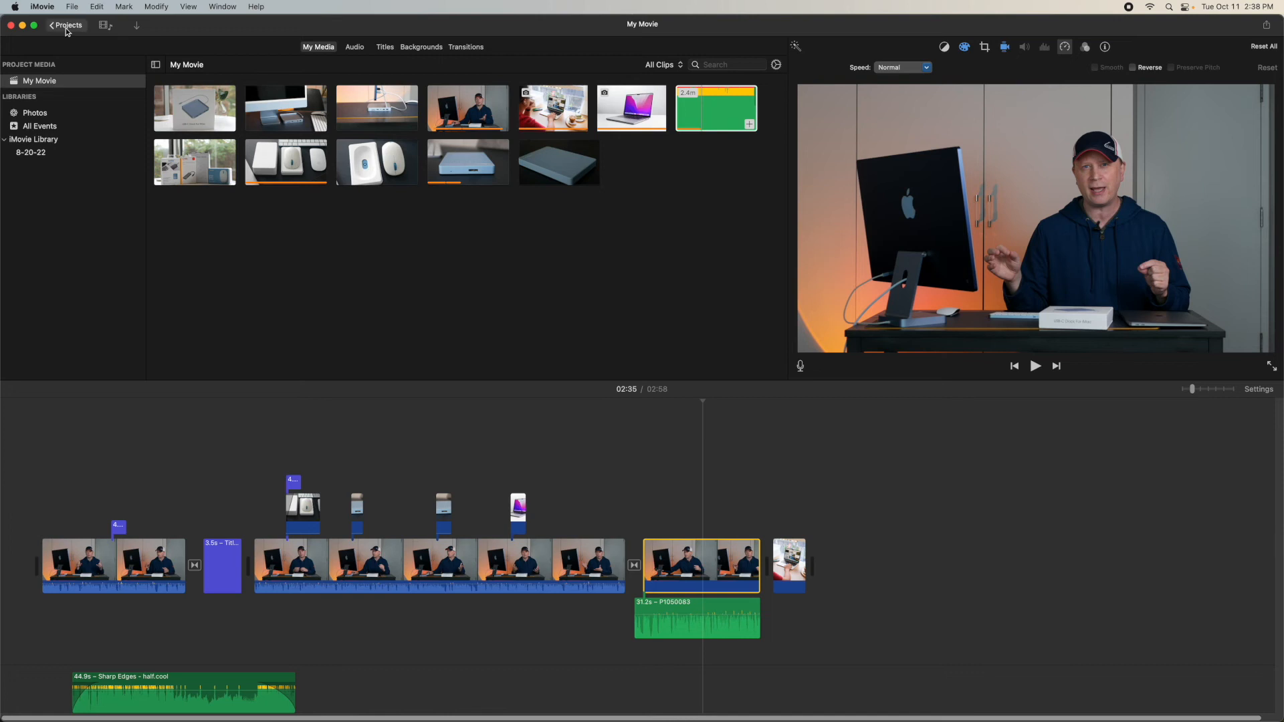
Close the project, name it Testmovie, and reopen it from the projects overview
click(67, 26)
text(TE)
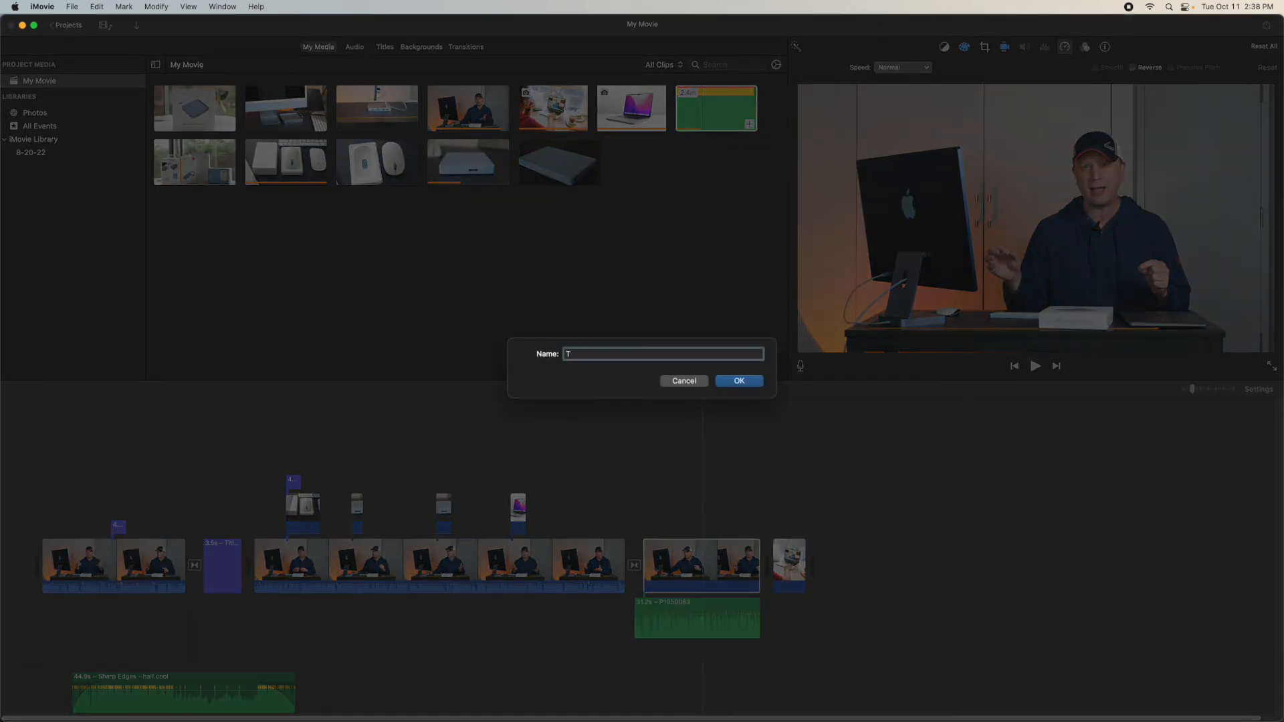
click(753, 384)
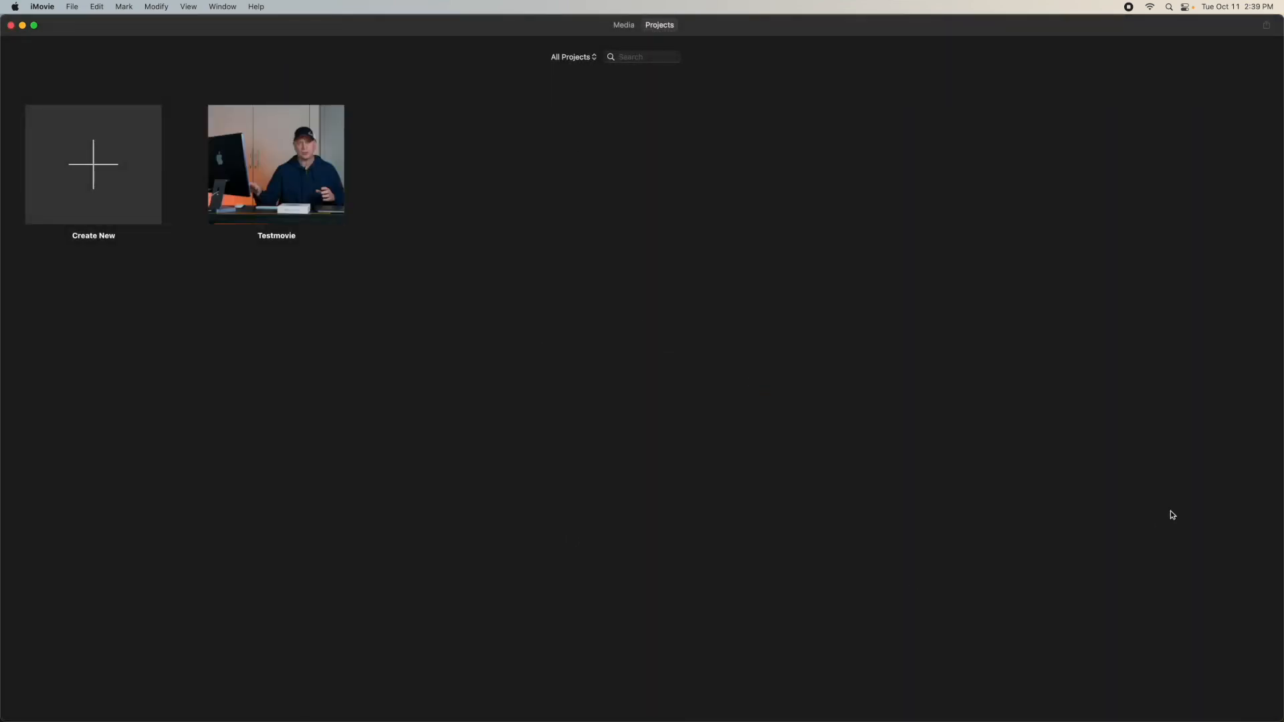
double_click(287, 175)
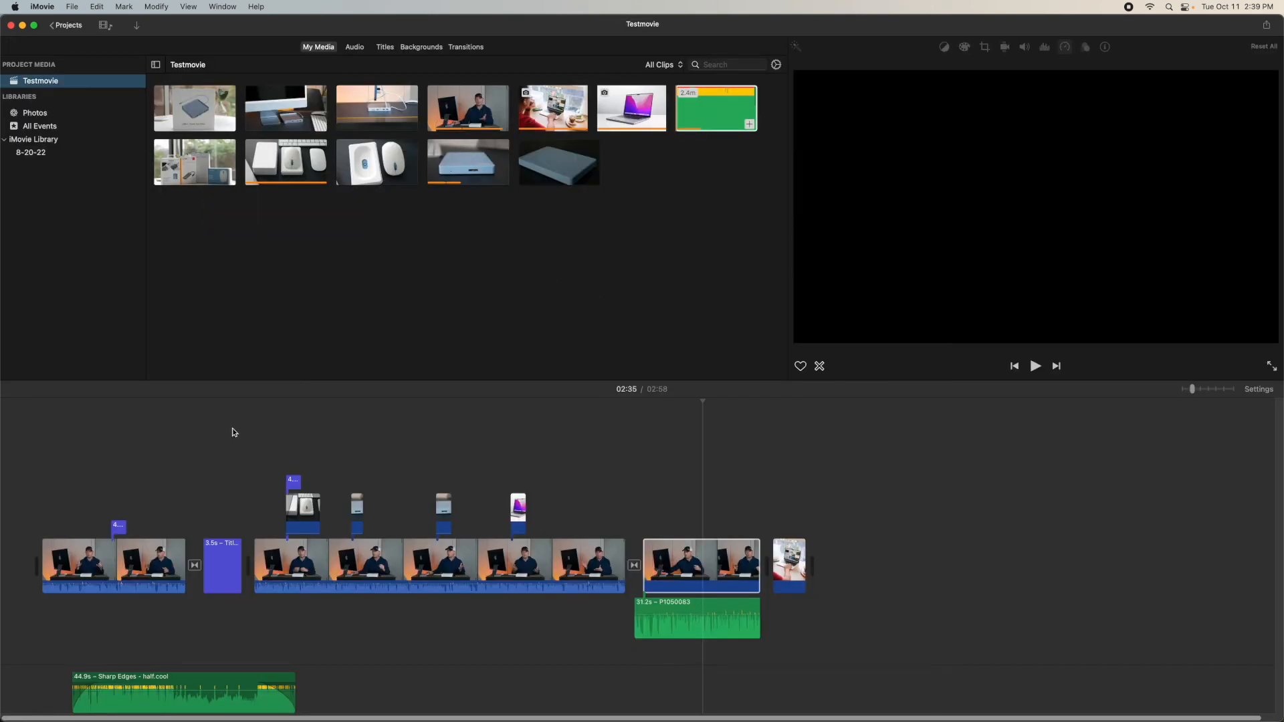
Start exporting the movie as a file and look over its title, description and tags
click(385, 475)
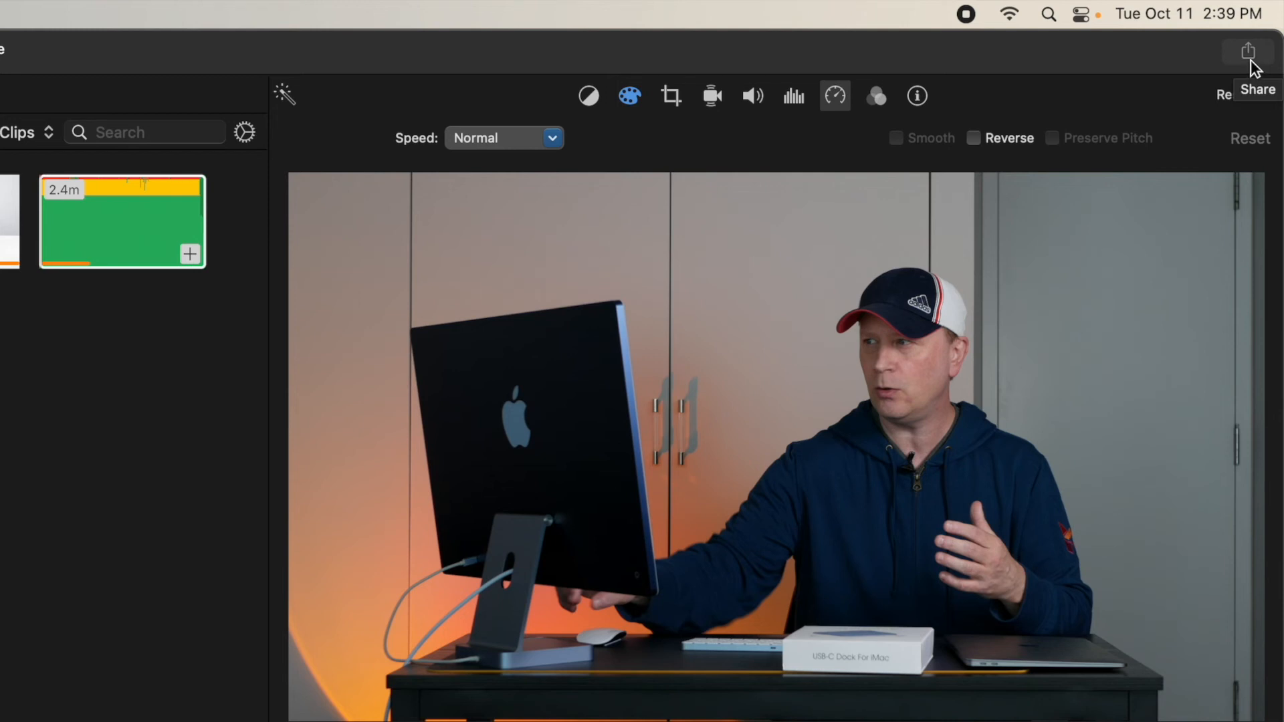
click(1249, 54)
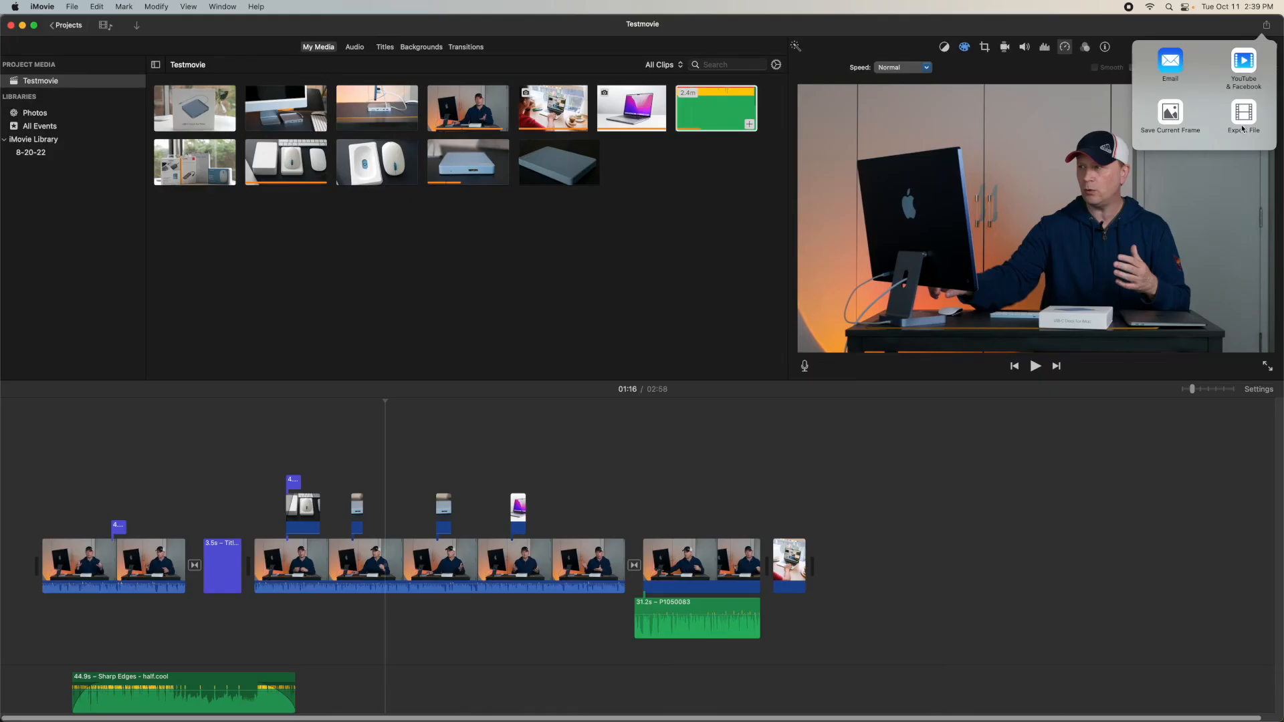
click(1245, 119)
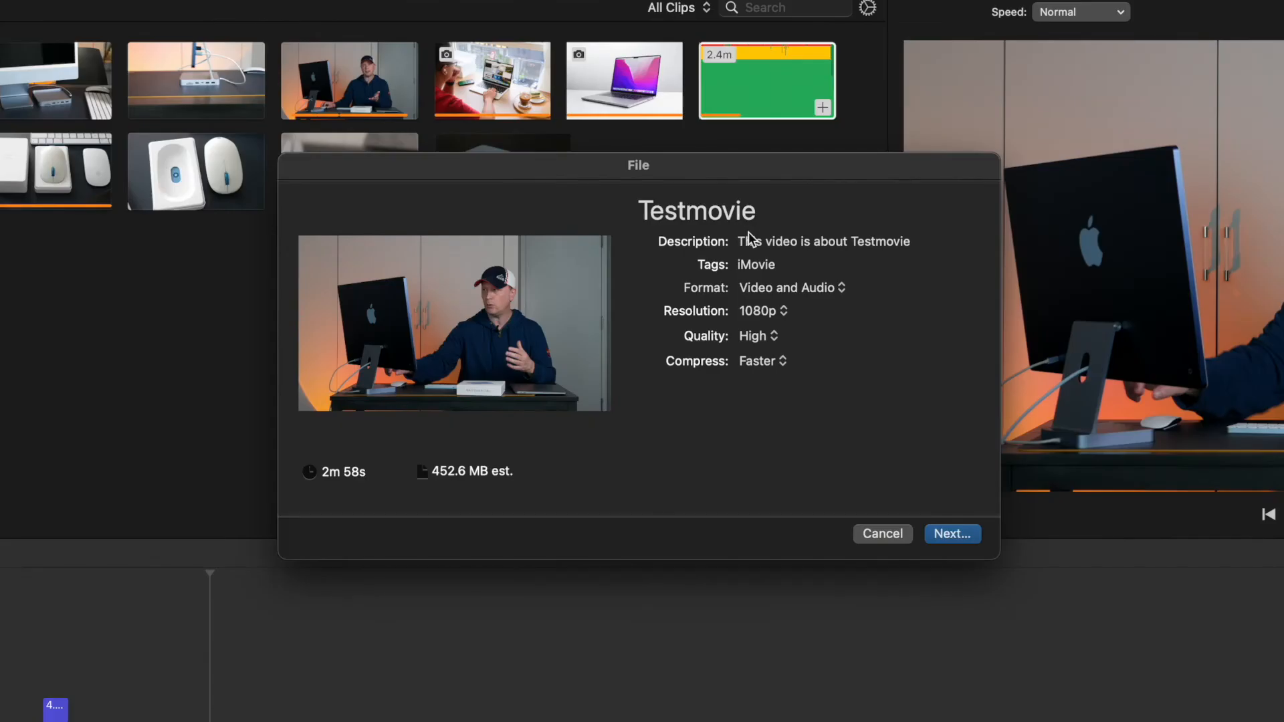
click(729, 183)
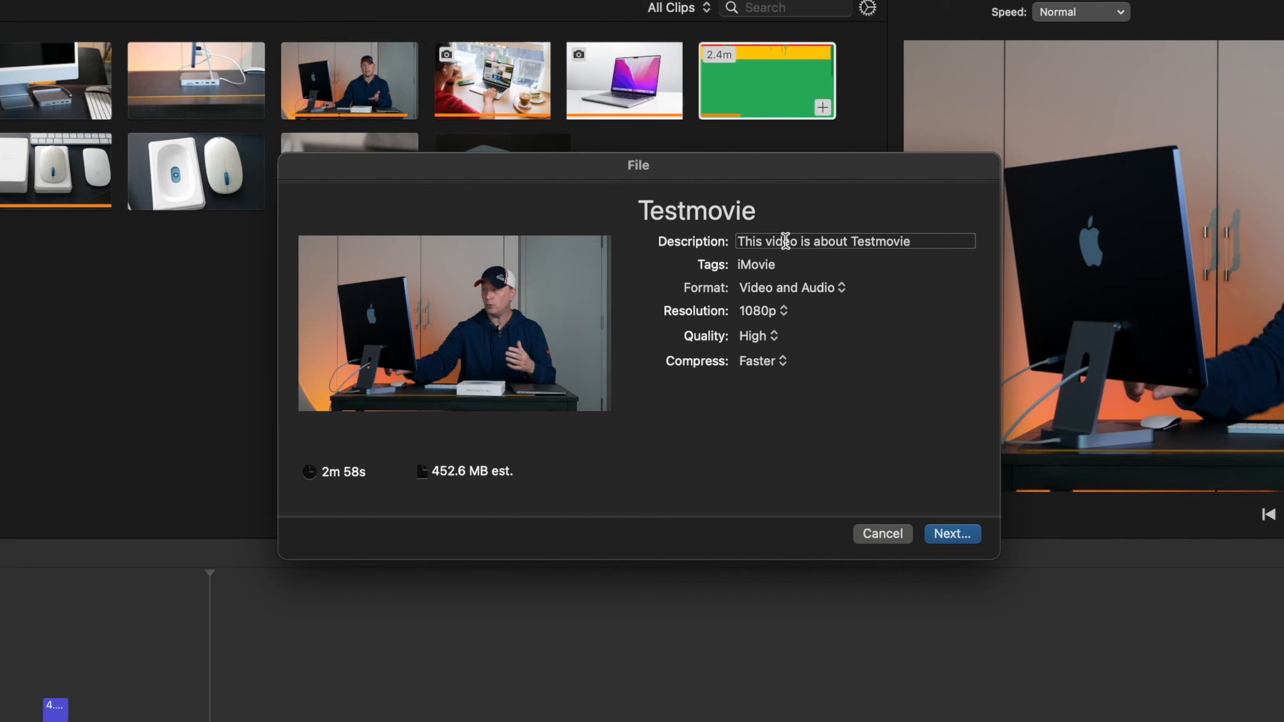
click(806, 260)
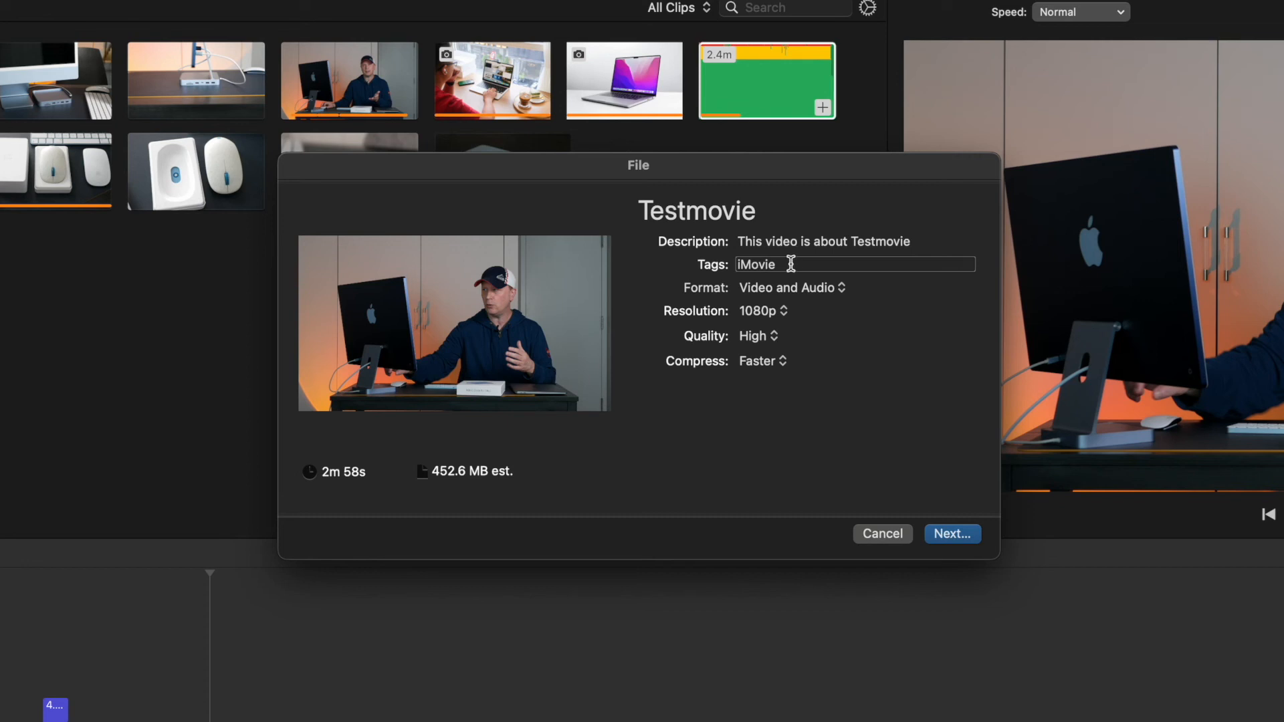
Compare the 4K and 1080p export resolutions, and settle on 4K
click(784, 312)
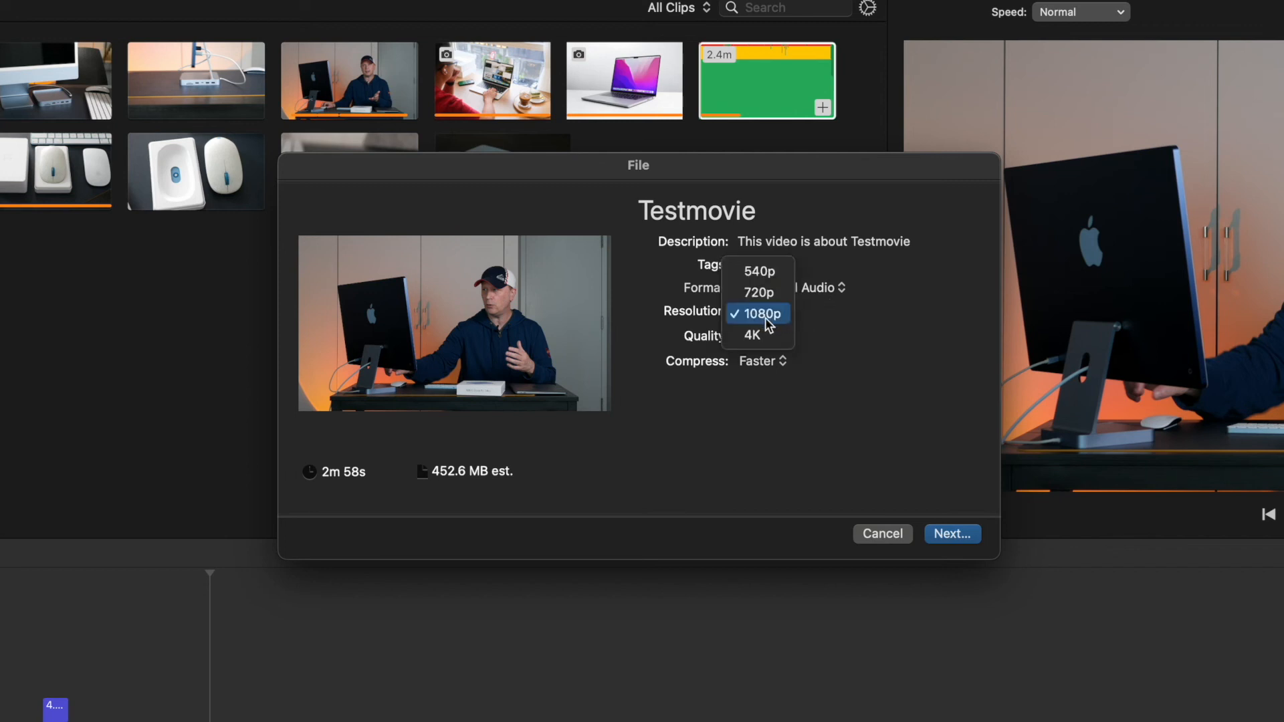
click(761, 333)
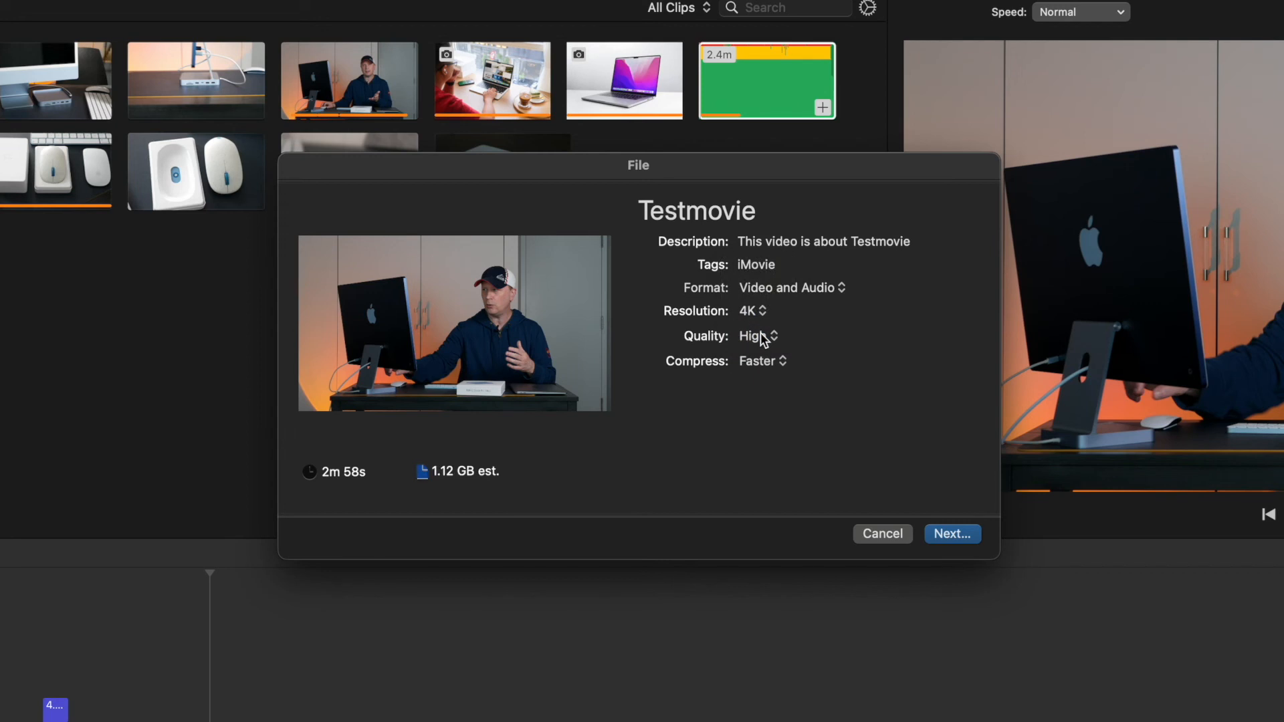
click(760, 313)
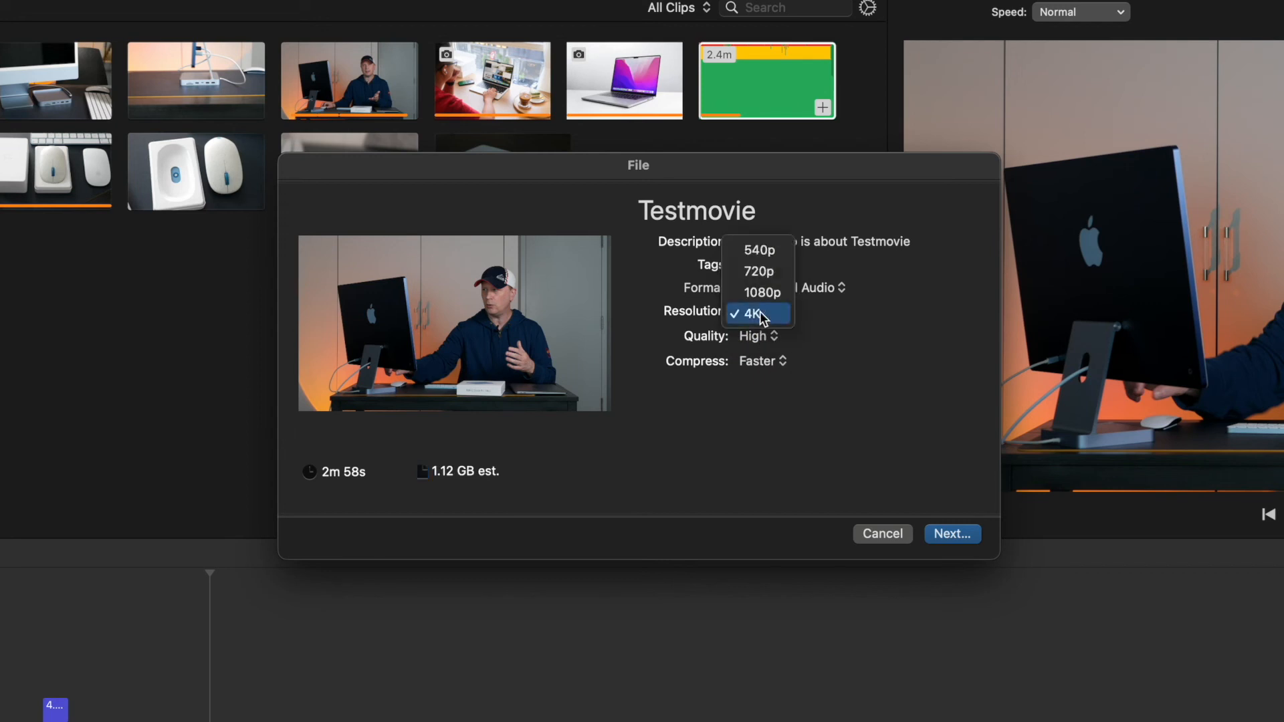
click(762, 292)
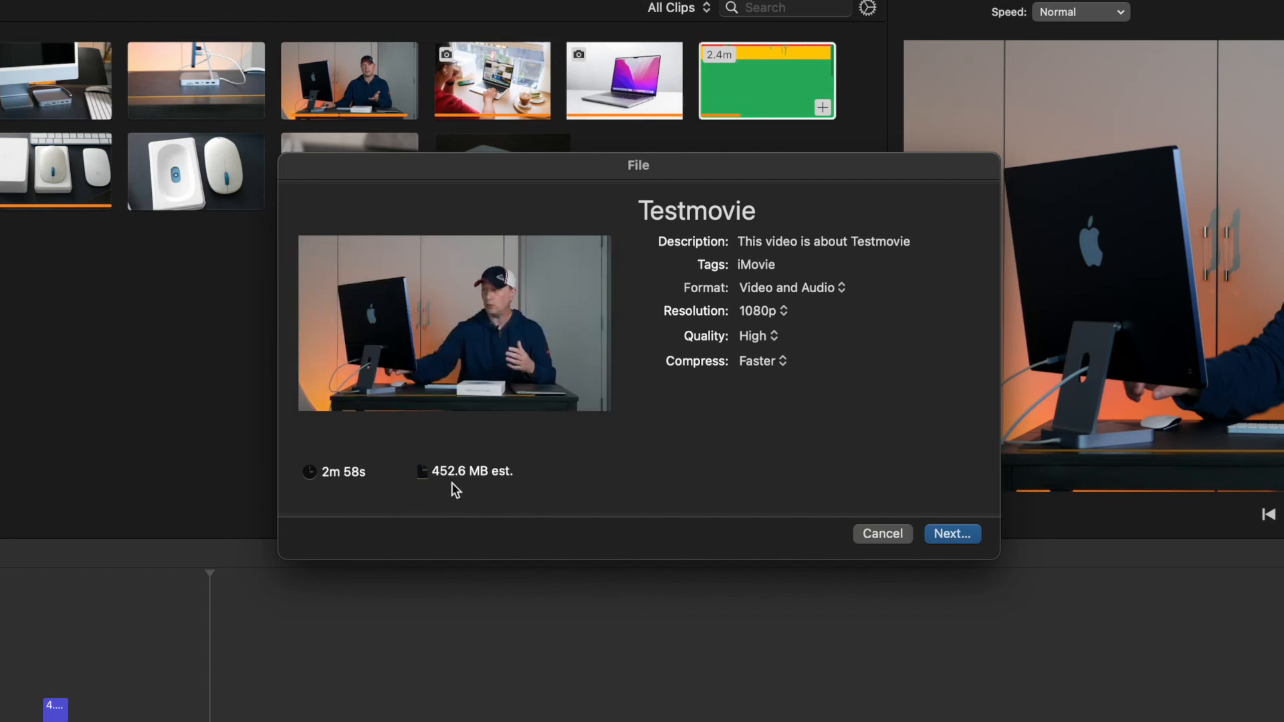
click(782, 316)
click(766, 336)
Try the Best (ProRes) export quality and return the quality to High
click(773, 336)
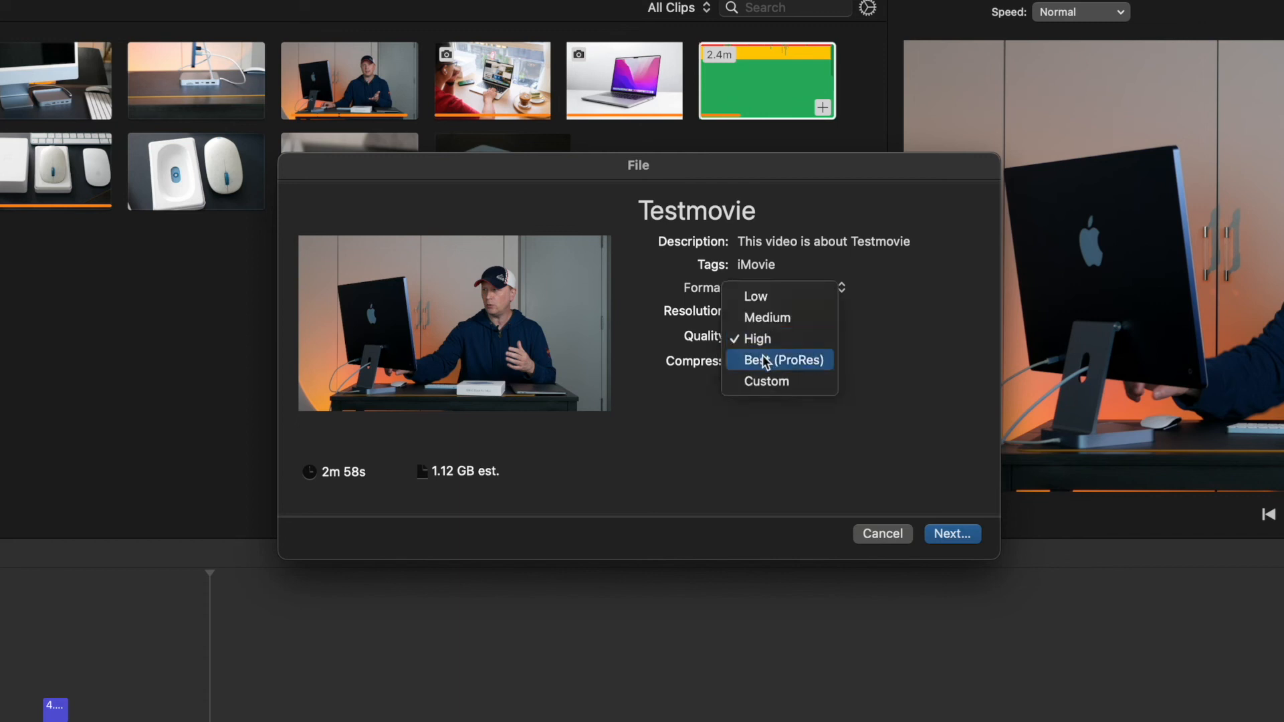
click(763, 354)
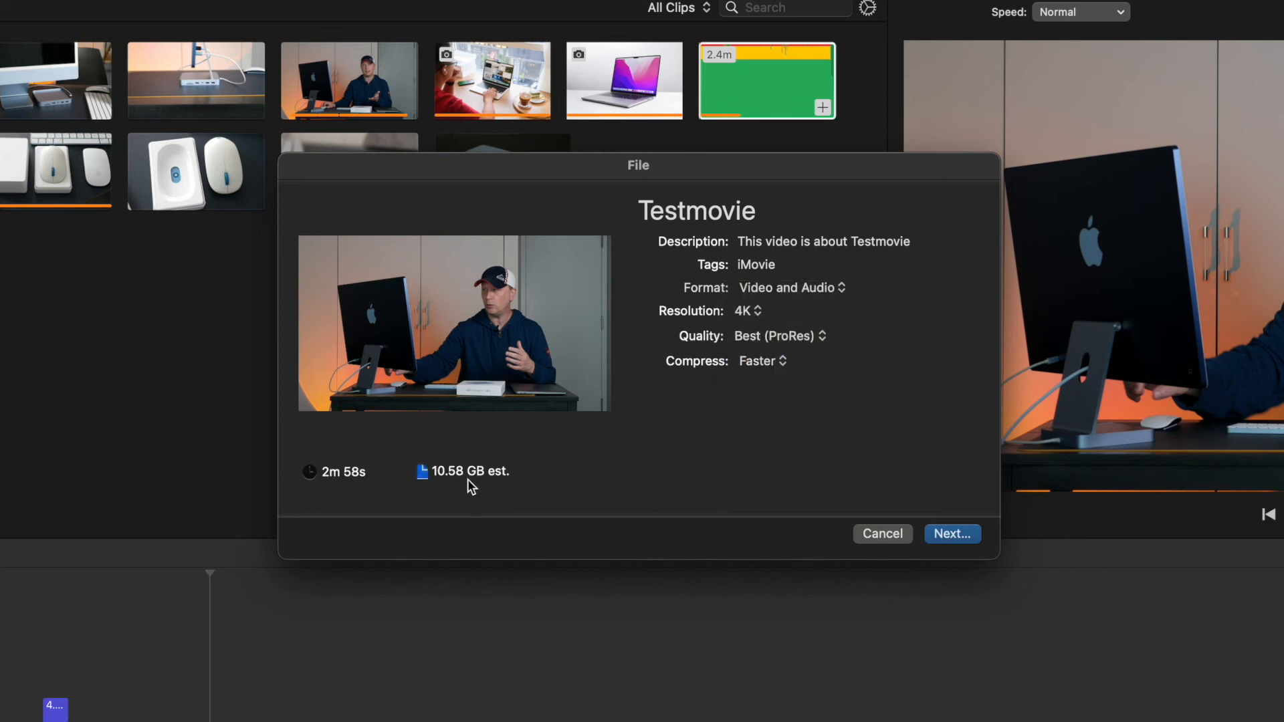
click(775, 338)
click(773, 319)
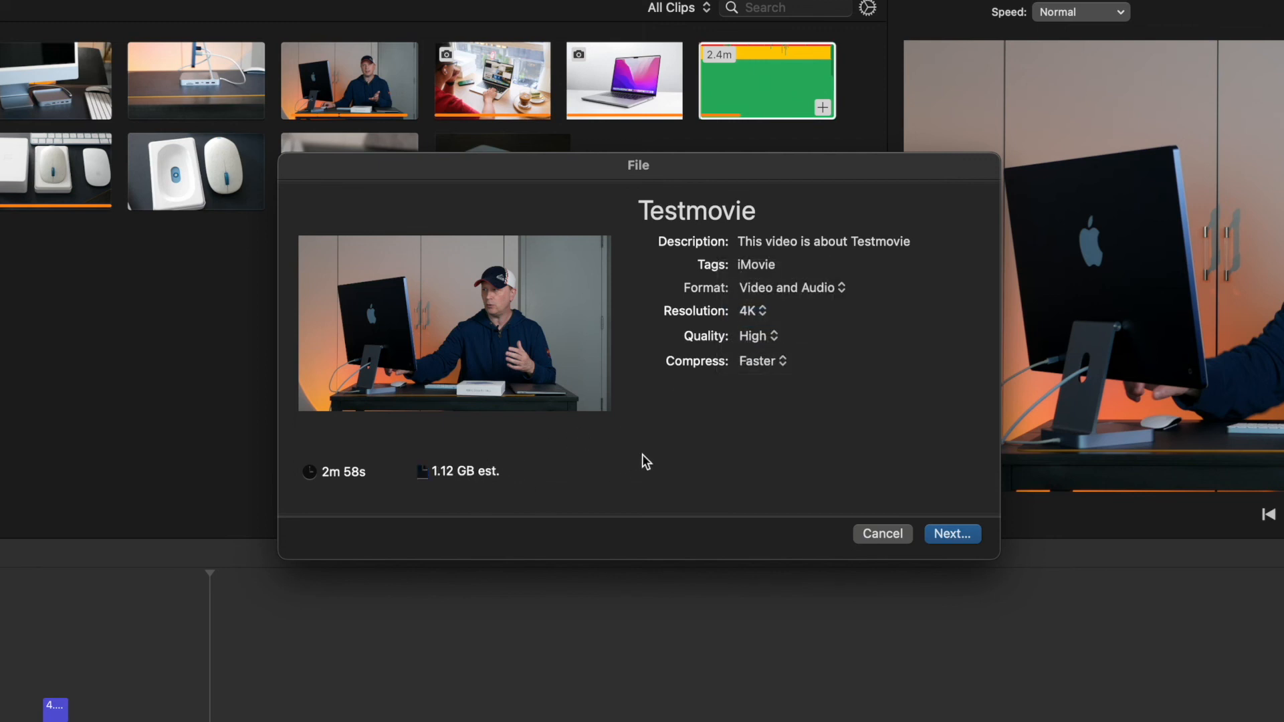
Set the export compression to Better Quality, go on to choosing where to save Testmovie, and cancel the export
click(780, 362)
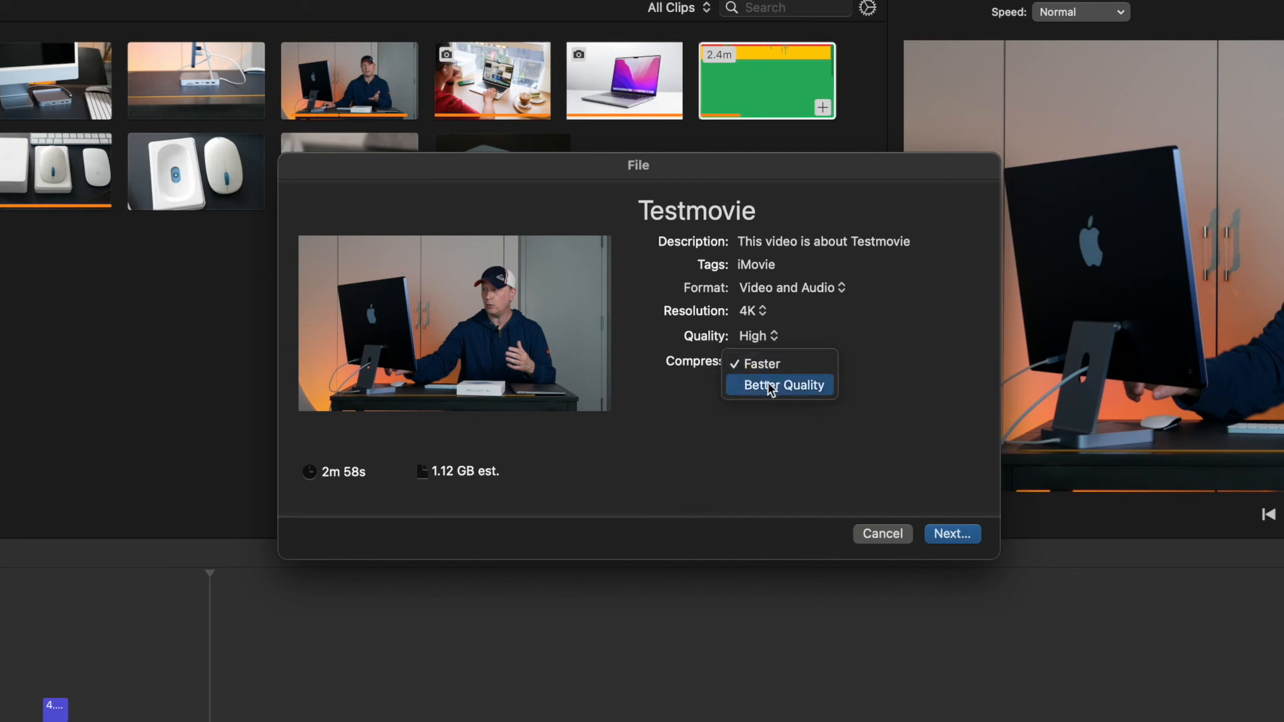
click(768, 384)
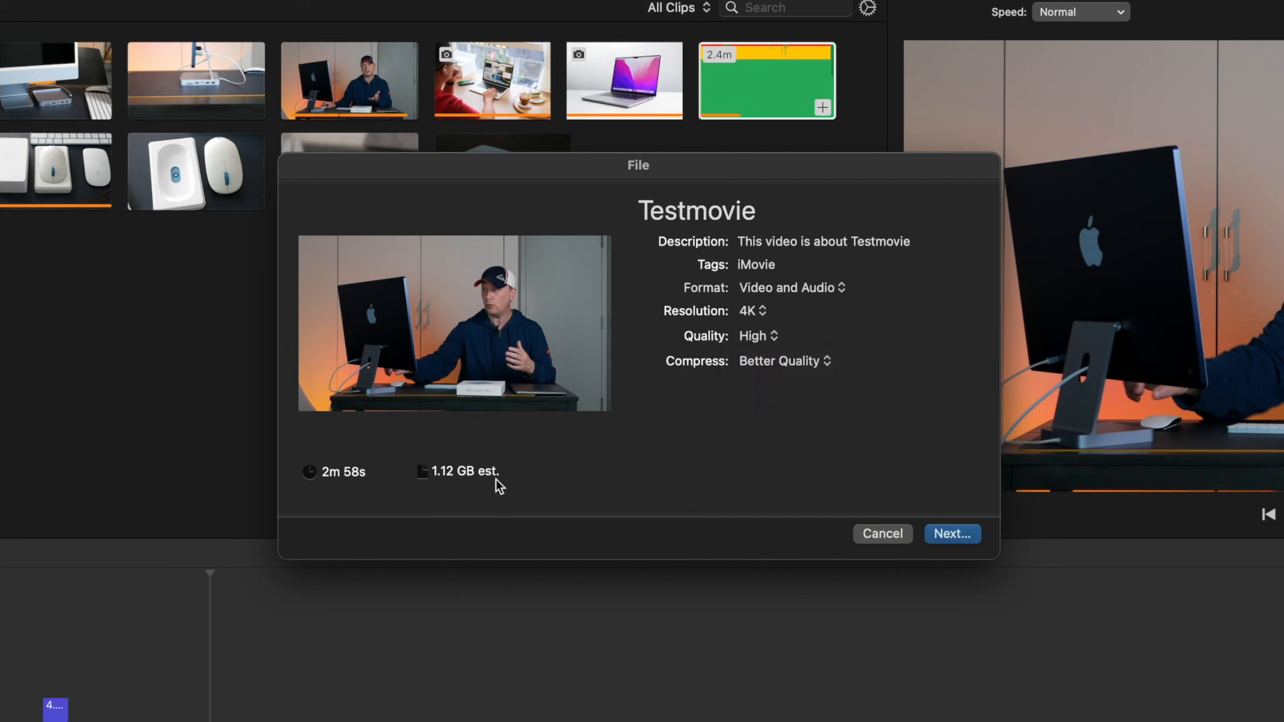
click(945, 543)
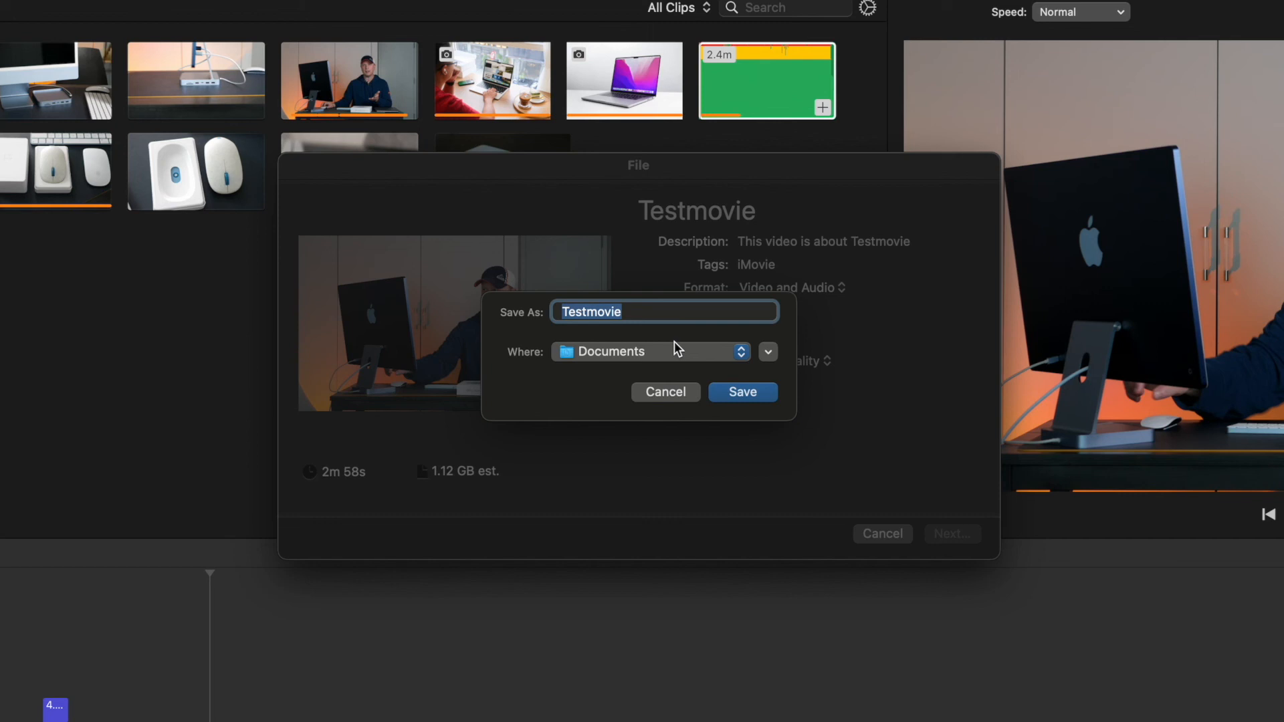
click(666, 392)
click(866, 534)
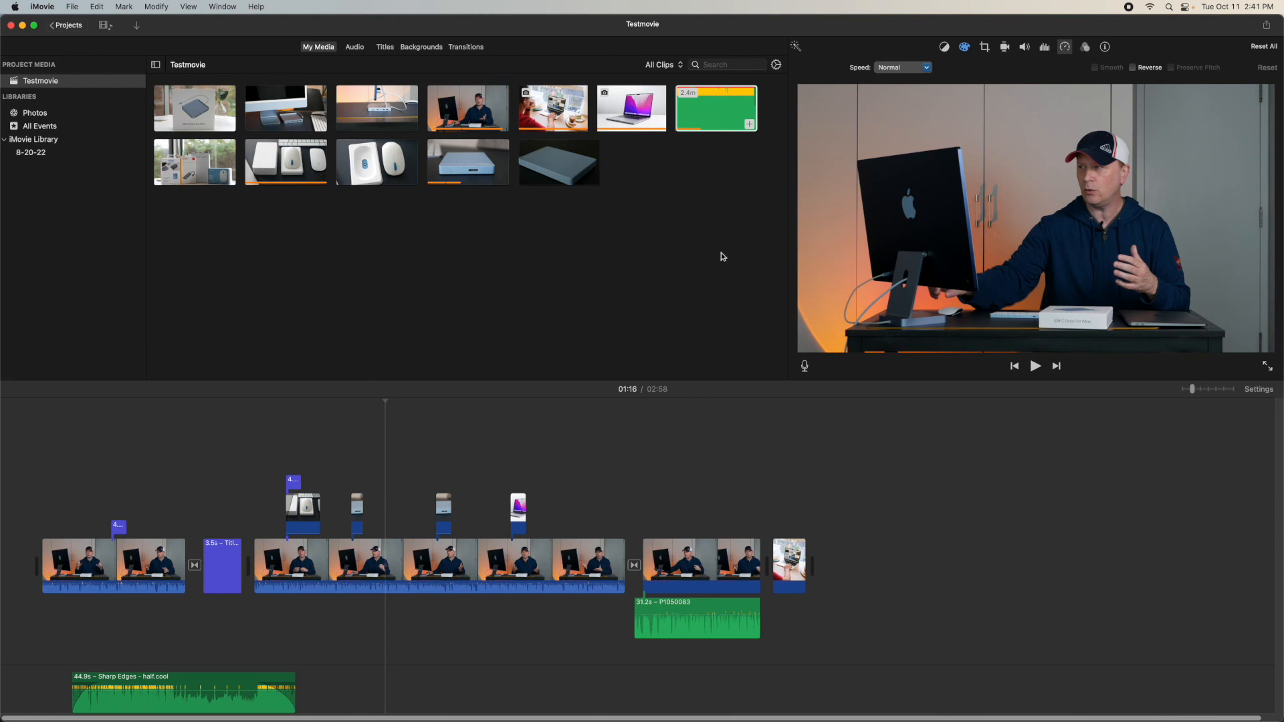
Look over the filter, colour balance, cropping and volume controls for the long middle clip of the timeline
click(493, 566)
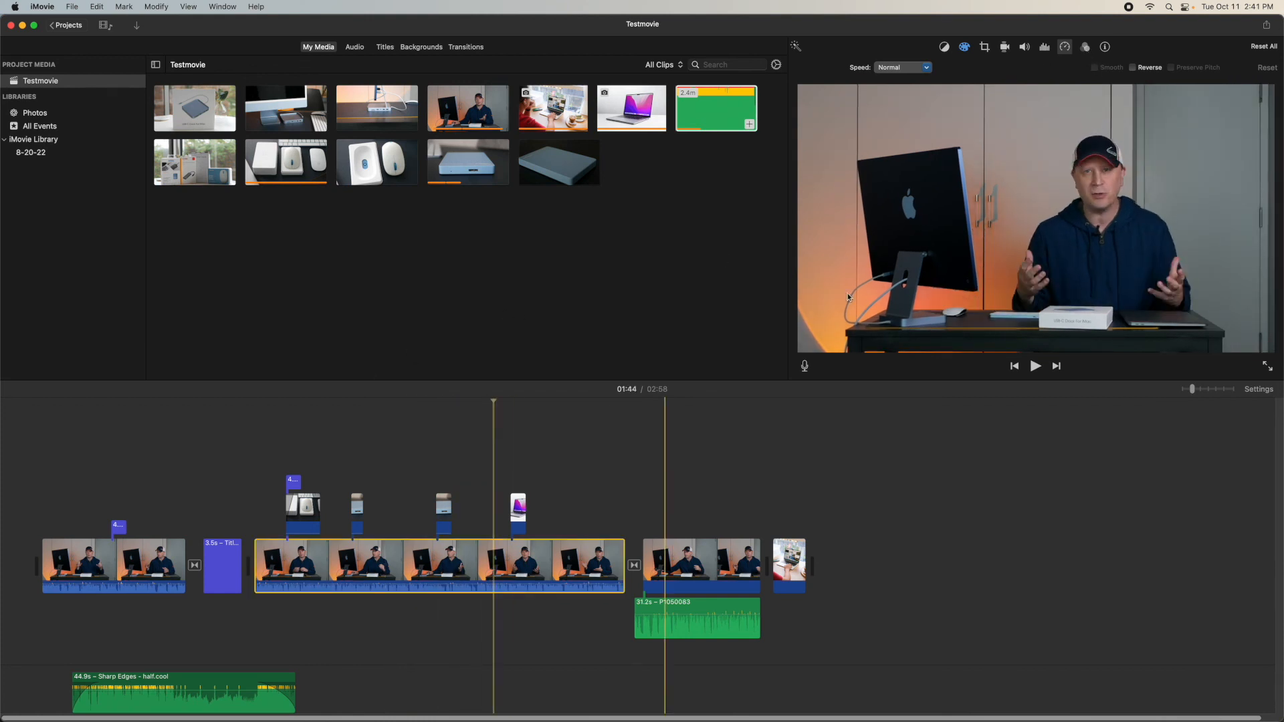
click(1089, 48)
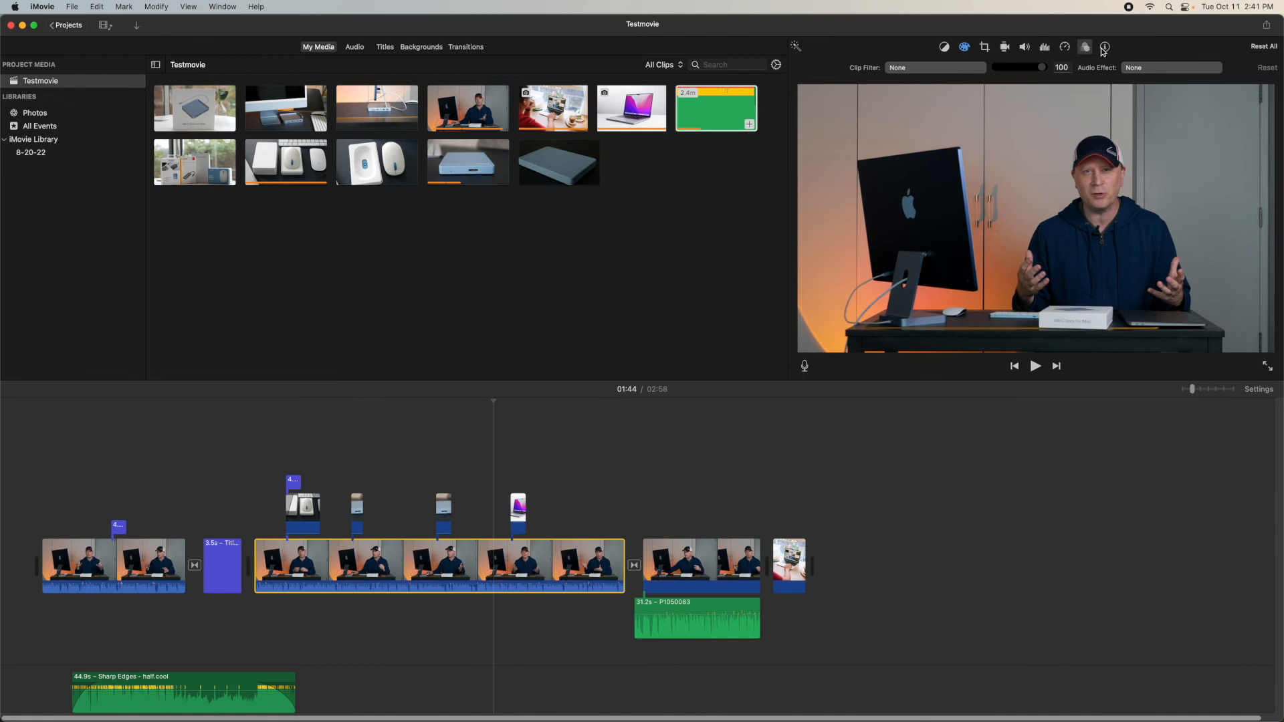
click(949, 48)
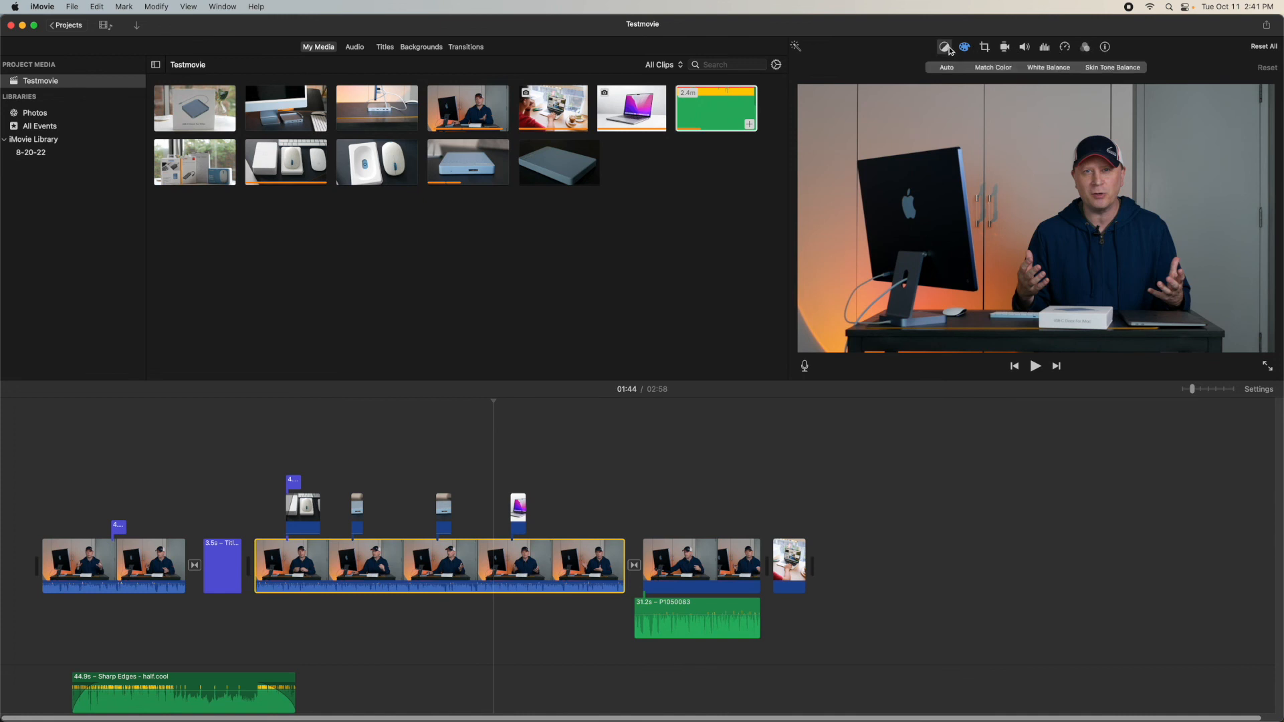
click(984, 47)
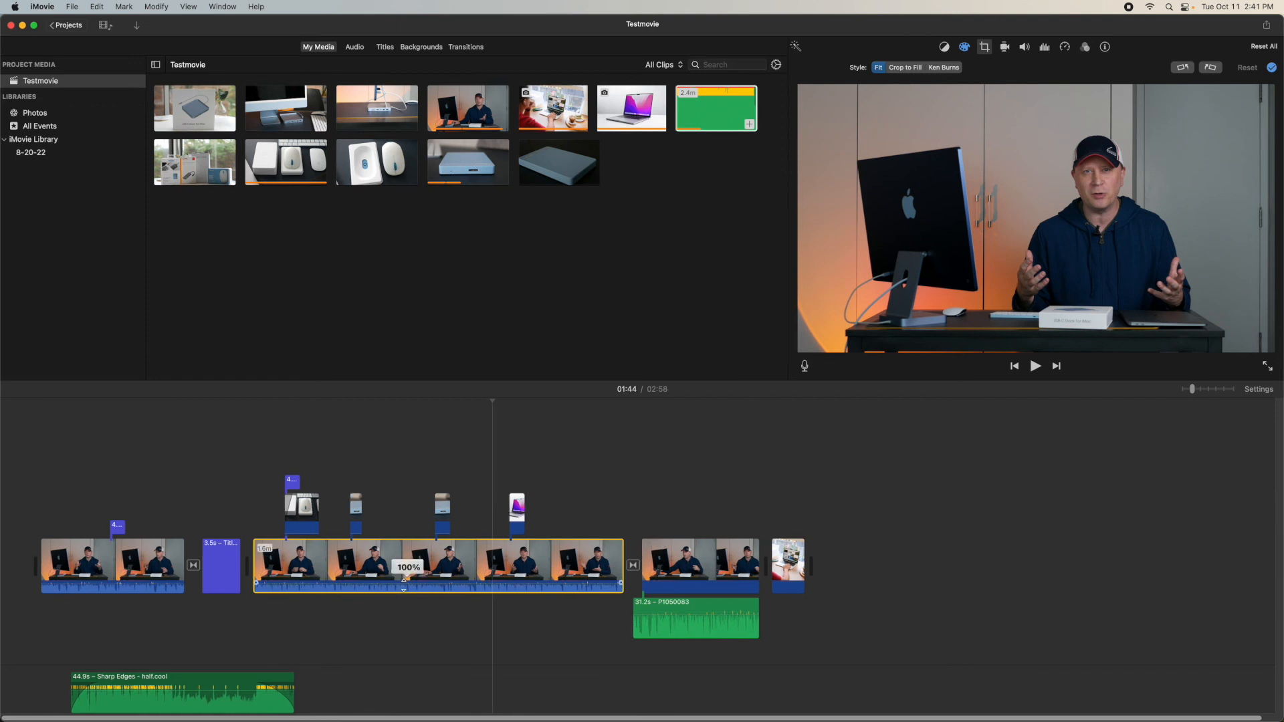
drag(406, 586, 406, 588)
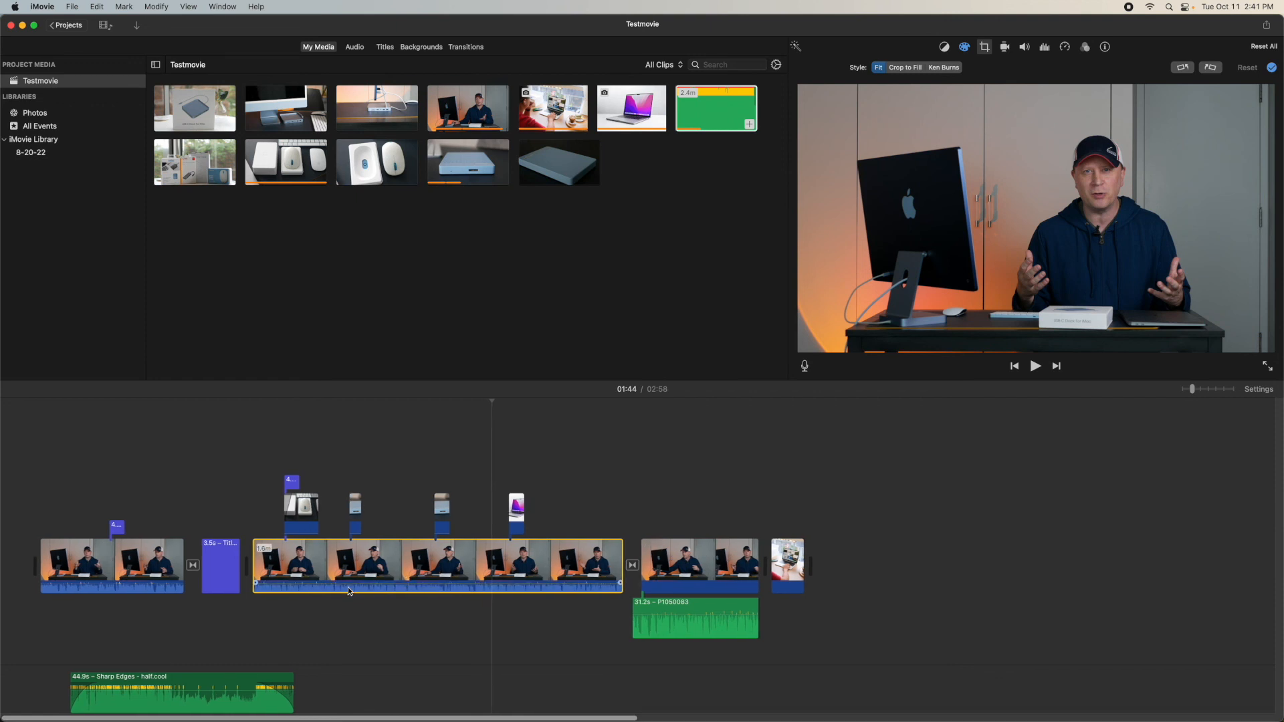
Select the three talking-head clips together with the title between them, and clear that multiple selection
click(162, 567)
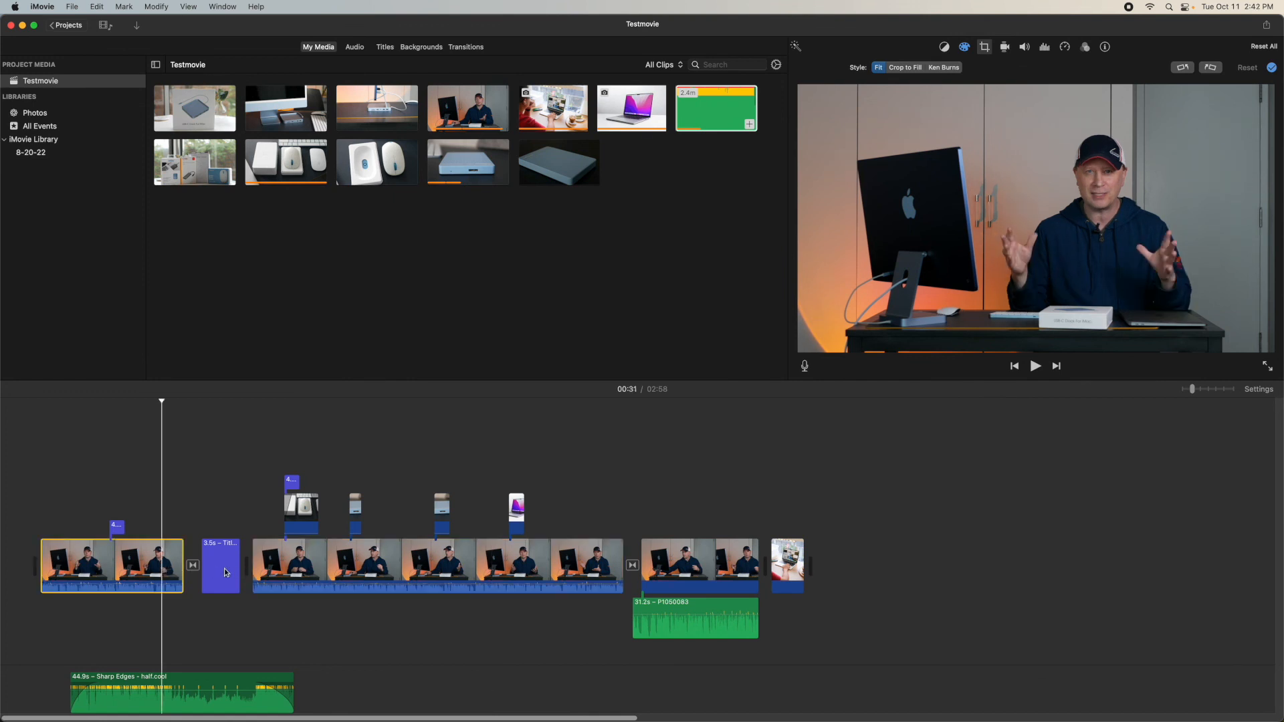
shift+click(317, 580)
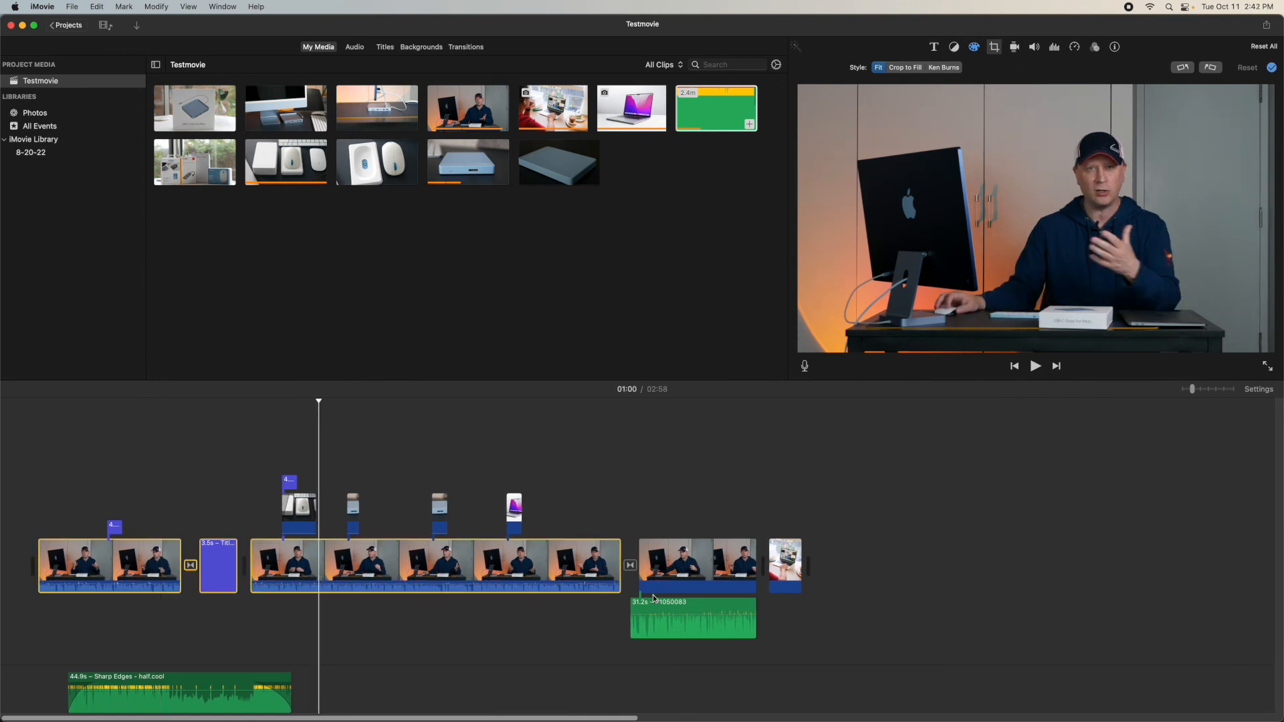
shift+click(686, 583)
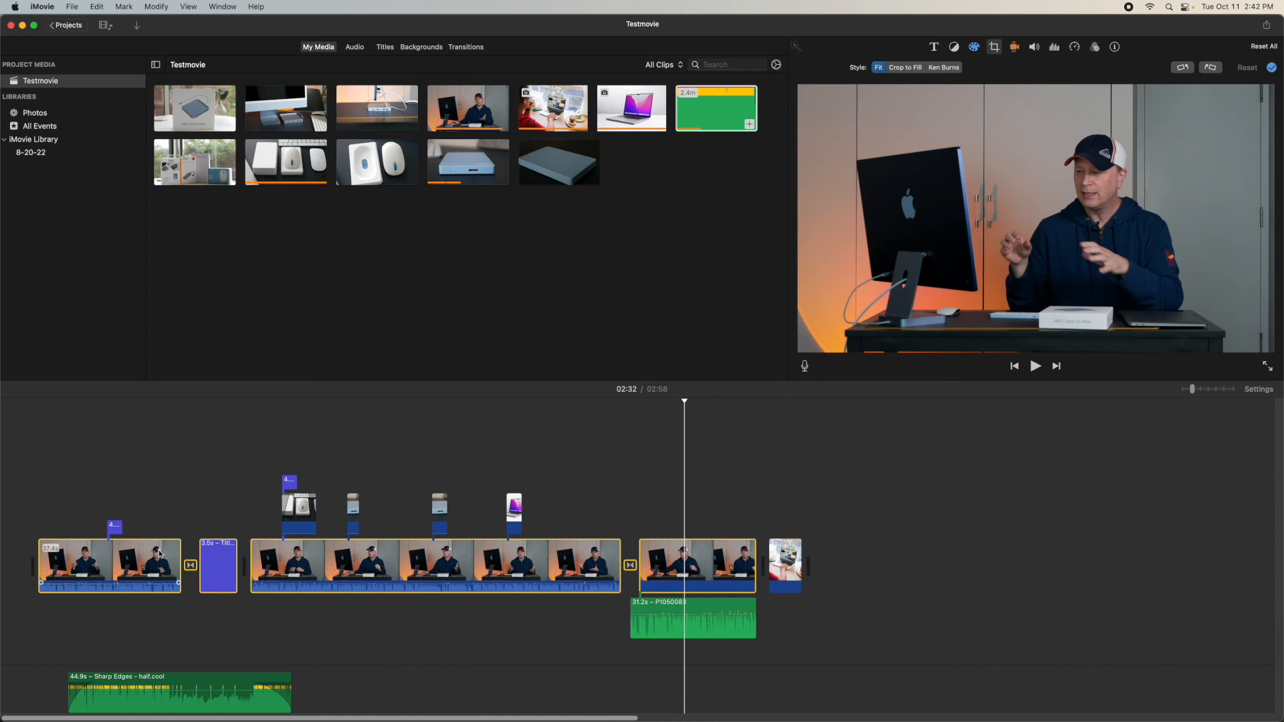
scroll(159, 555, right, 1)
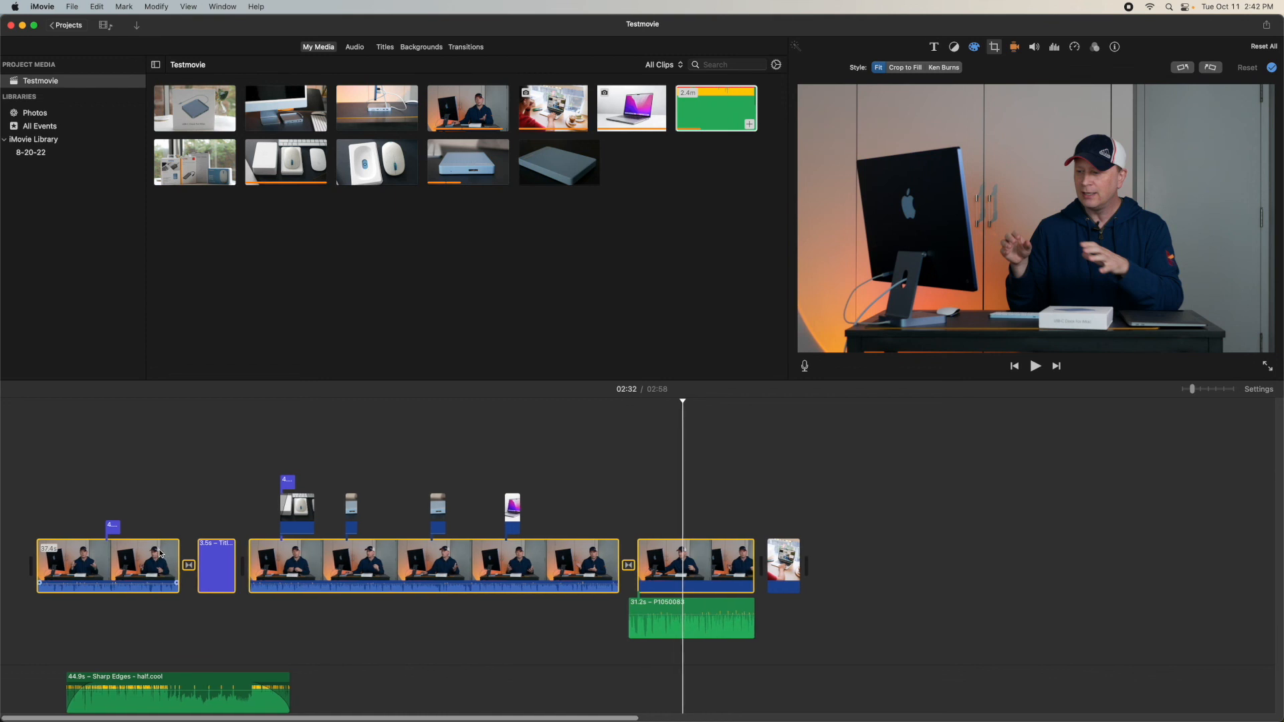
click(696, 488)
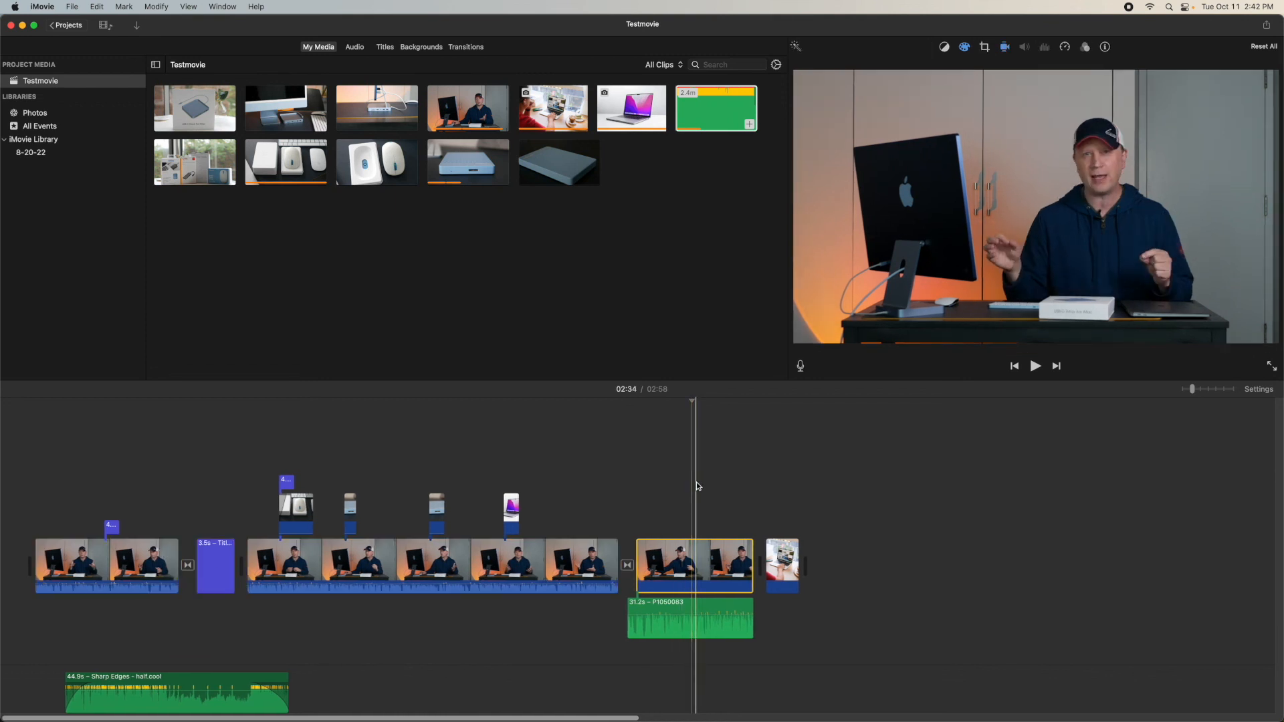